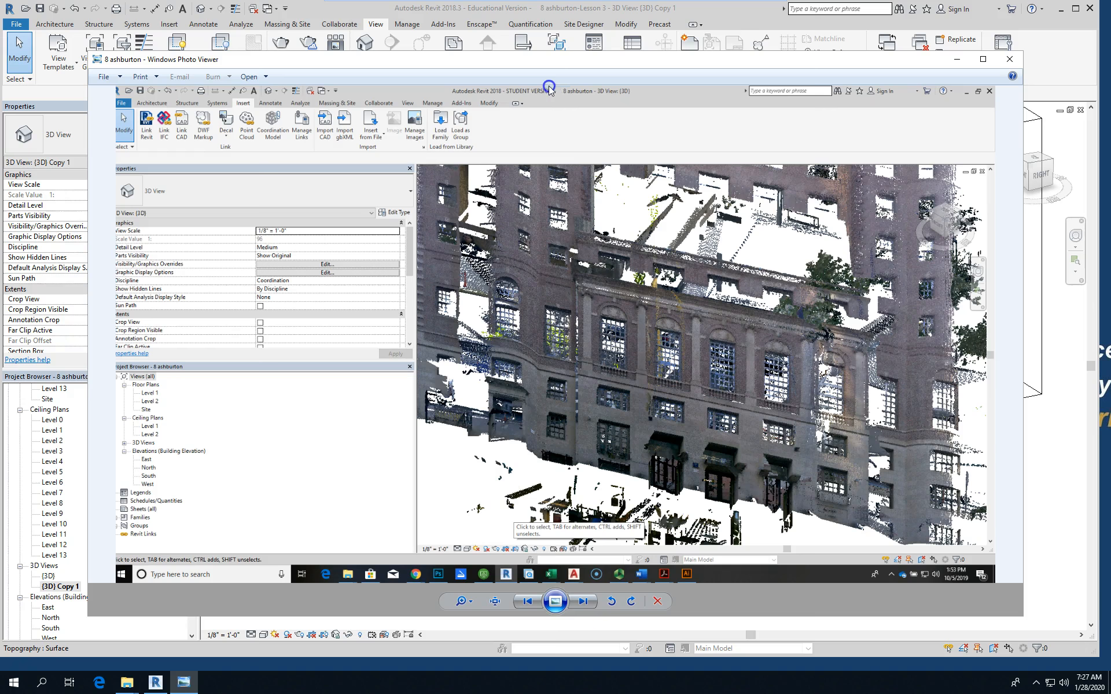
- Move the reference photo out of the way and open the {3D} view of the building
left_click_drag(604, 64, 0, 27)
left_click_drag(0, 27, 0, 26)
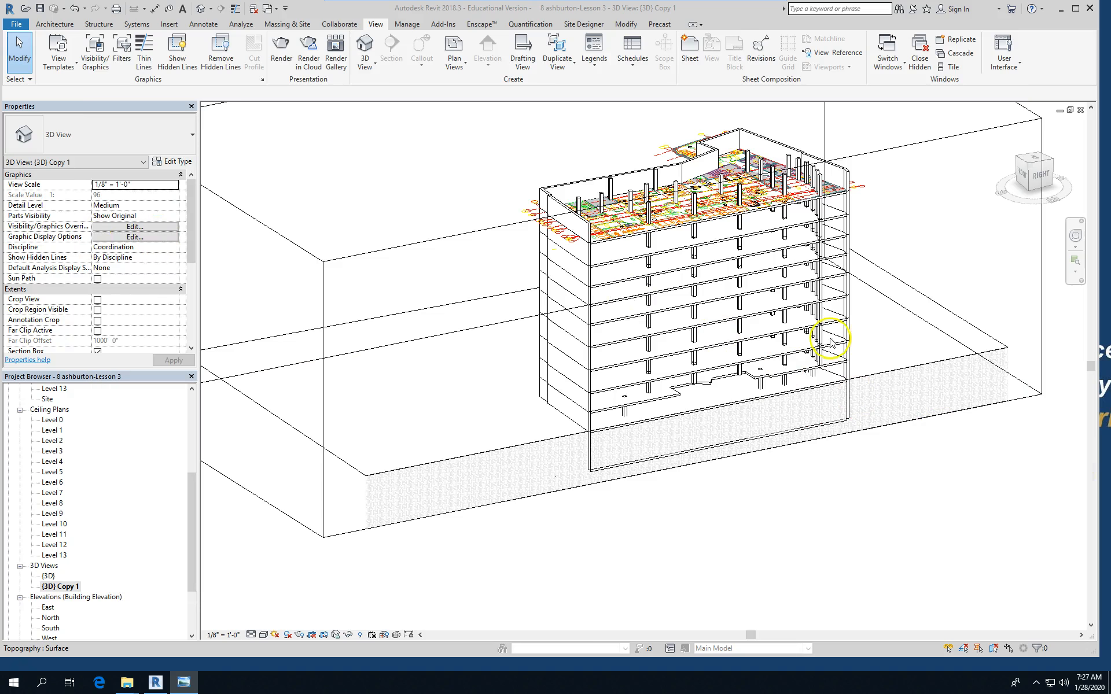
scroll(355, 331, "down", 1)
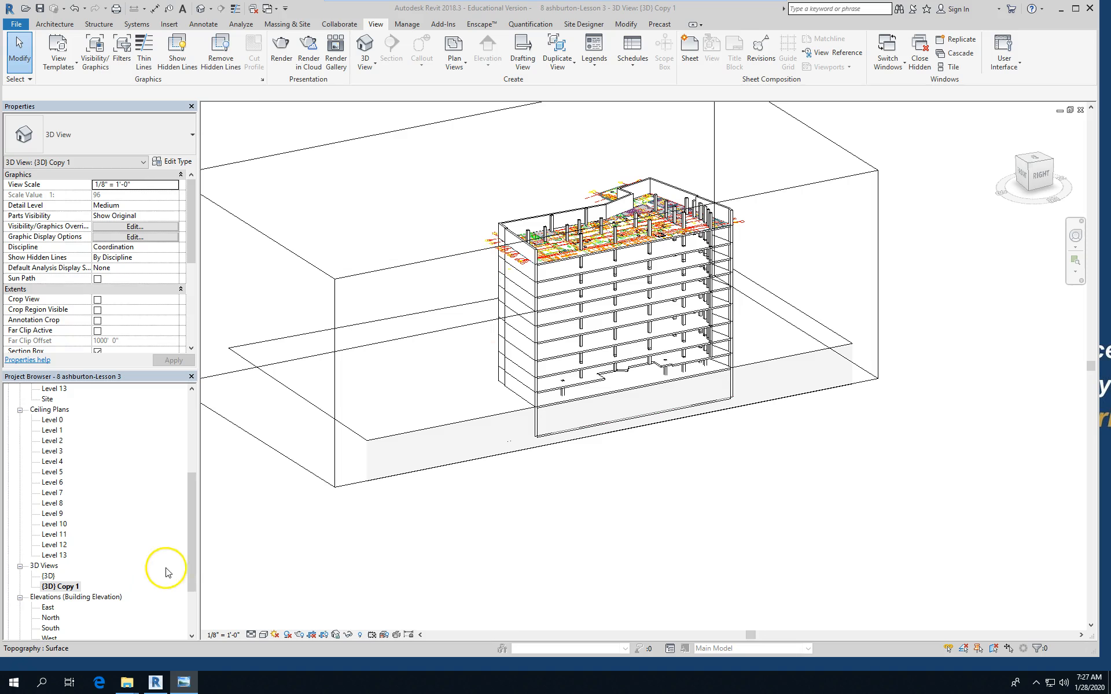
double_click(48, 576)
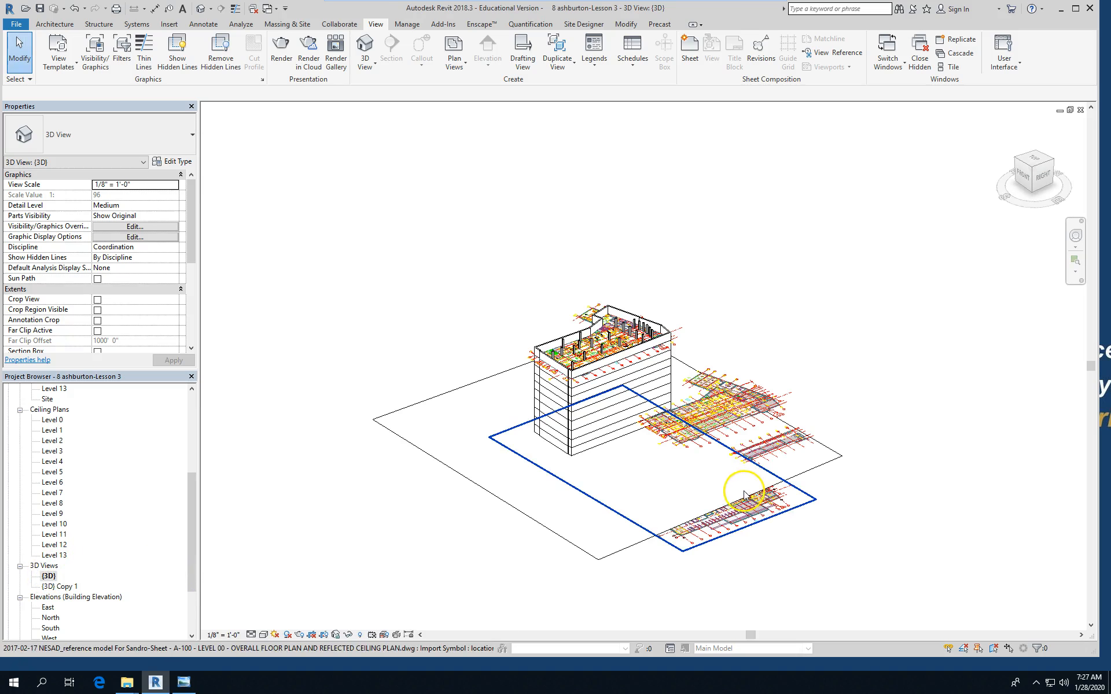
- Inspect the Generic - 16" exterior wall between Level 2 and Level 3 on the building's long facade
scroll(596, 482, "up", 4)
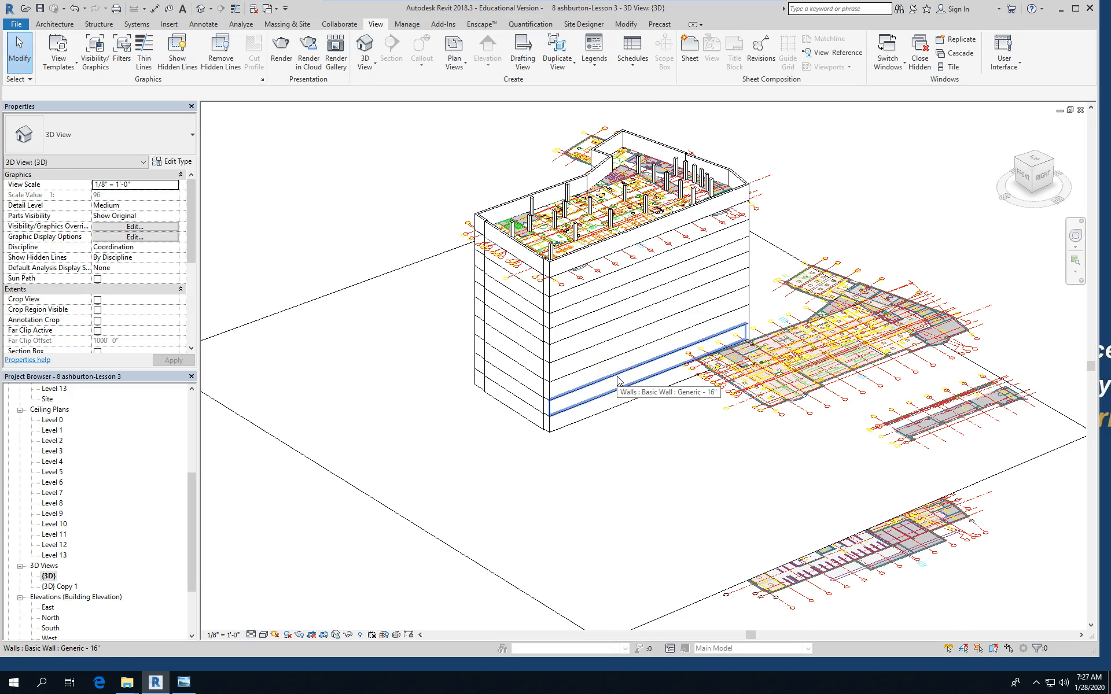
left_click(618, 381)
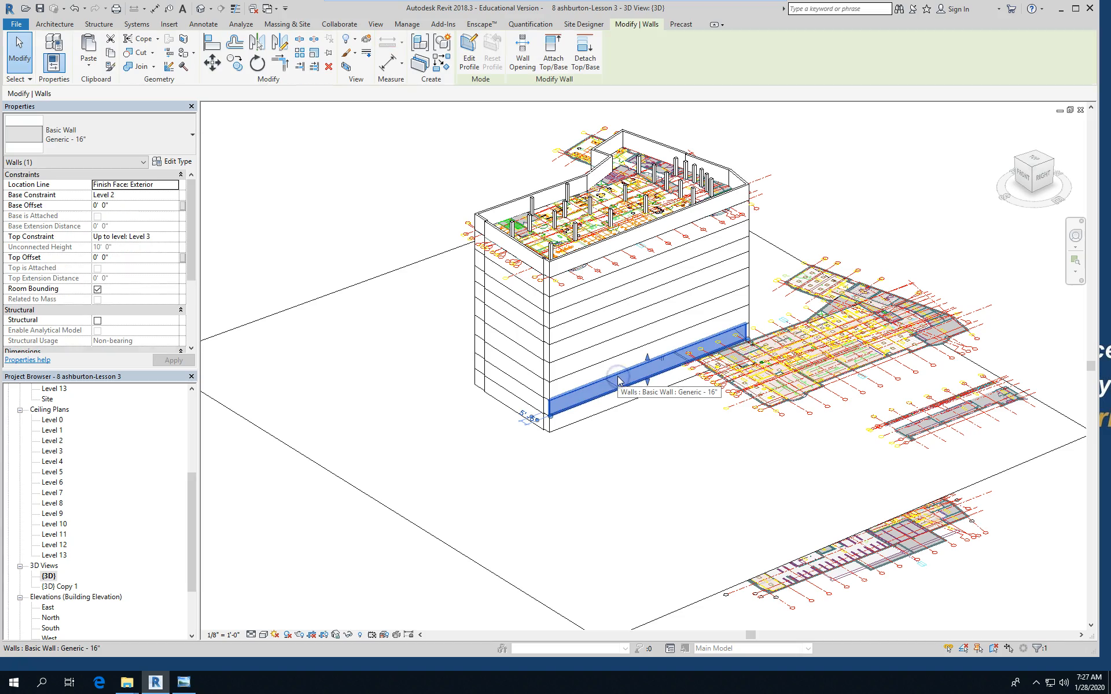
scroll(618, 380, "up", 2)
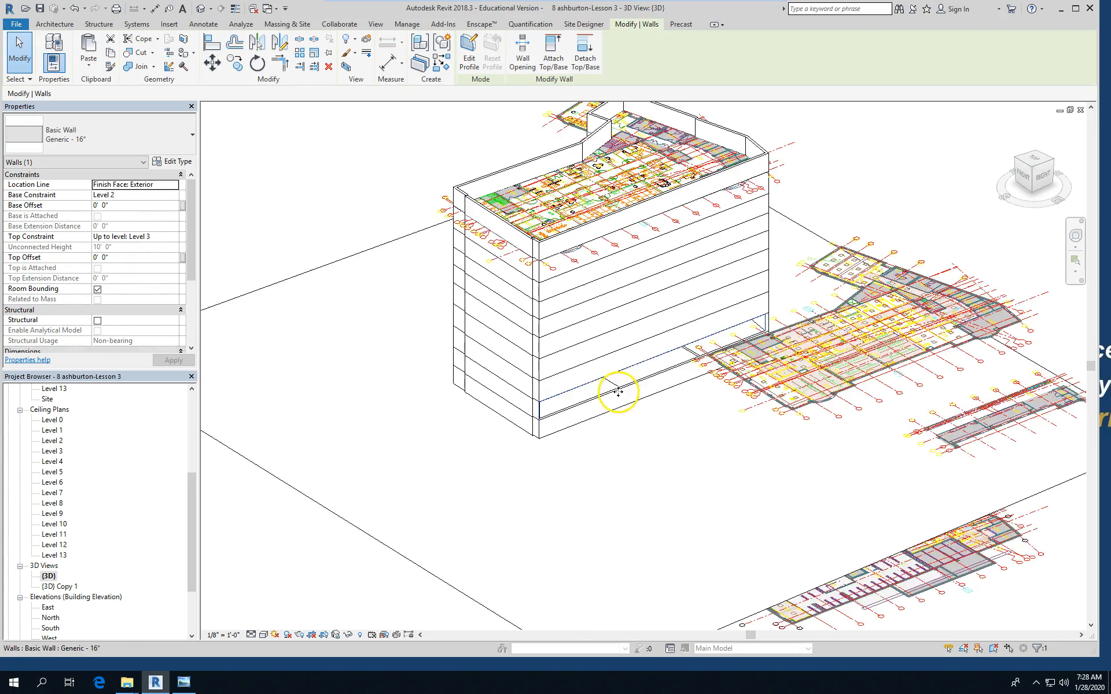
left_click(412, 459)
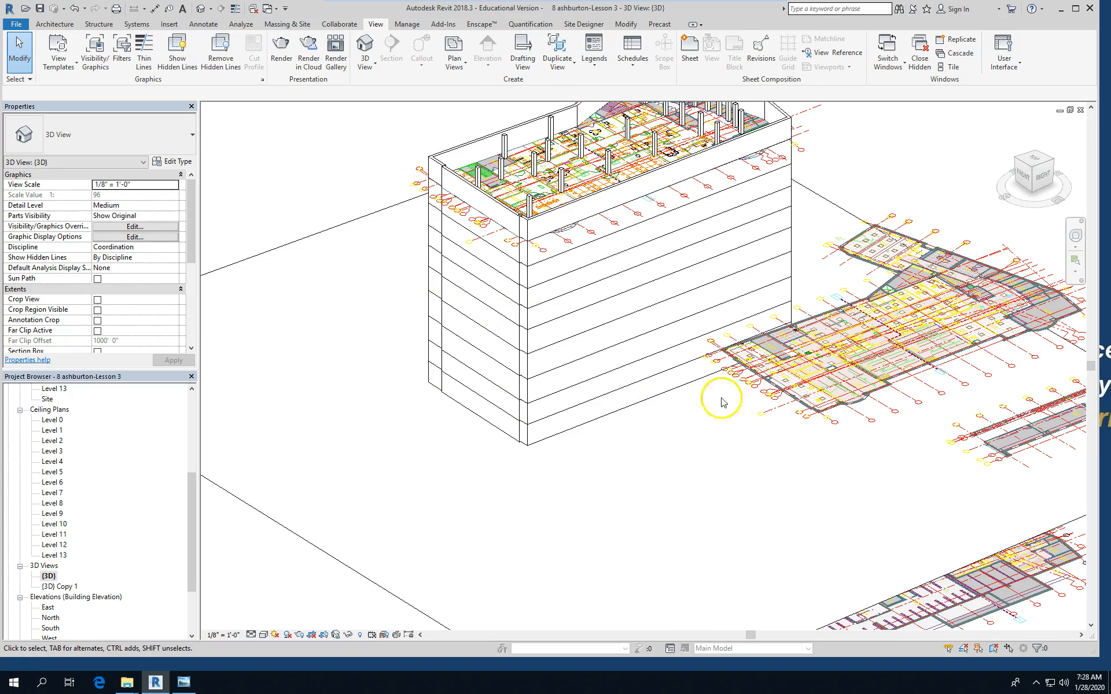
scroll(765, 397, "down", 2)
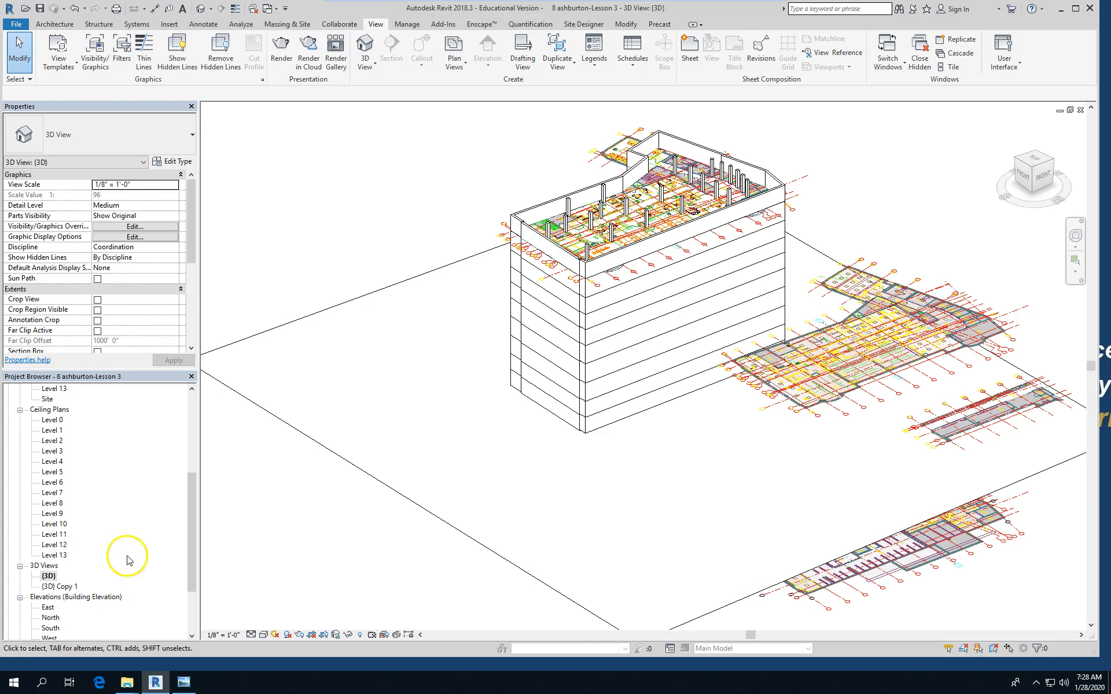
- Open the Level 2 floor plan and examine the lobby image against the exterior walls and columns
left_click_drag(193, 491, 192, 386)
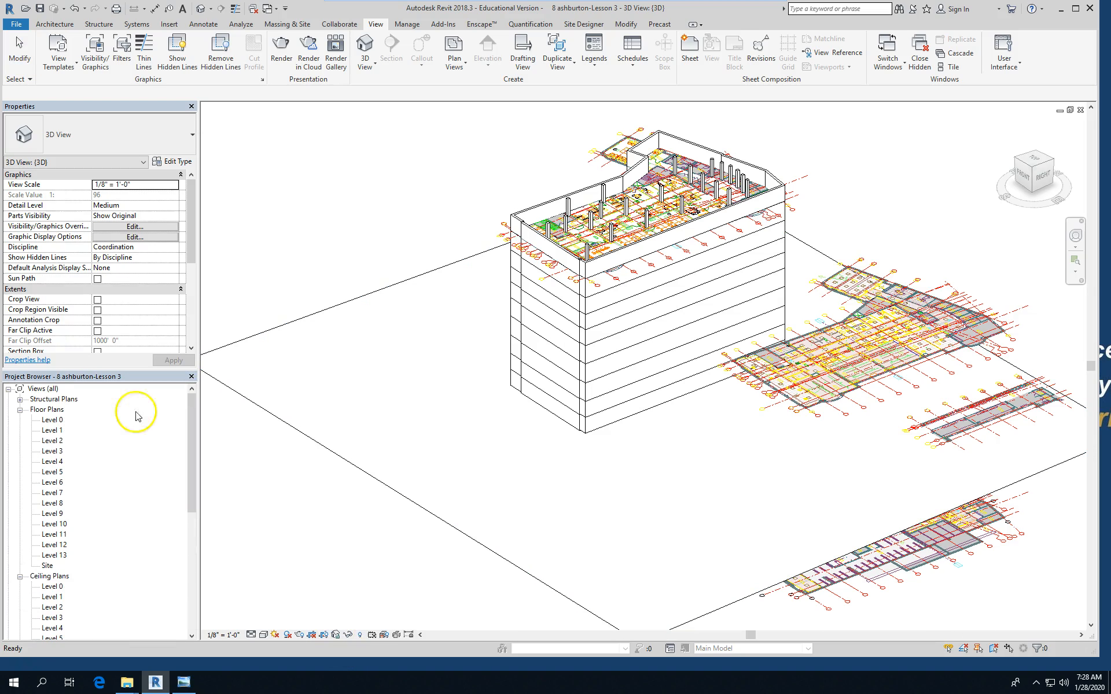
double_click(50, 442)
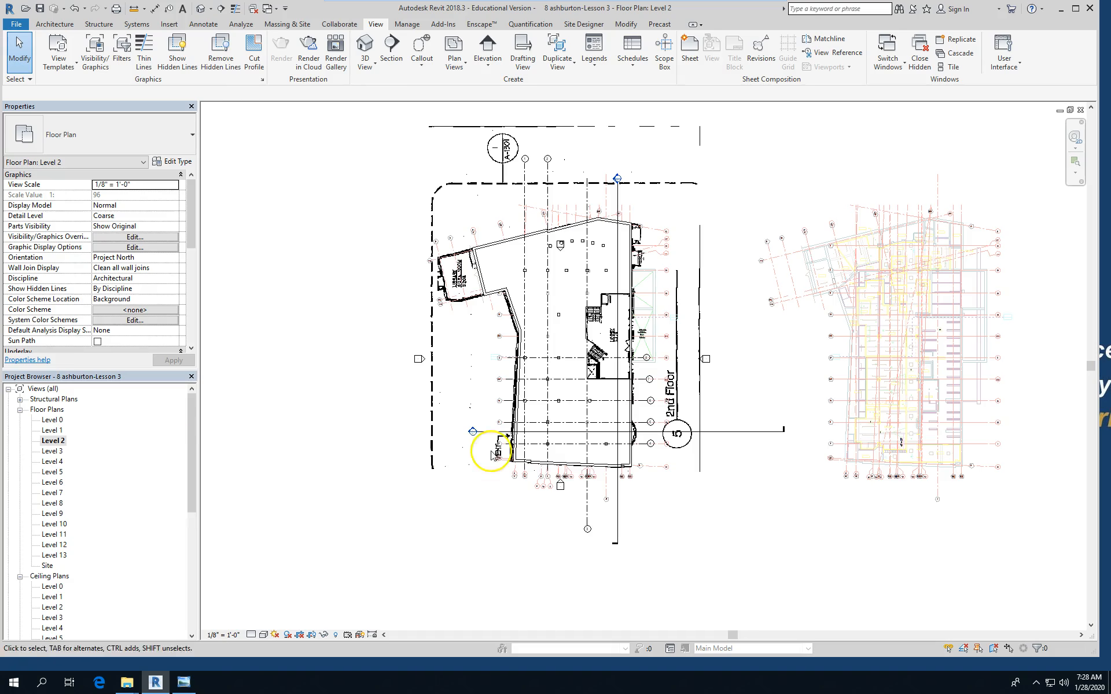
scroll(634, 340, "up", 5)
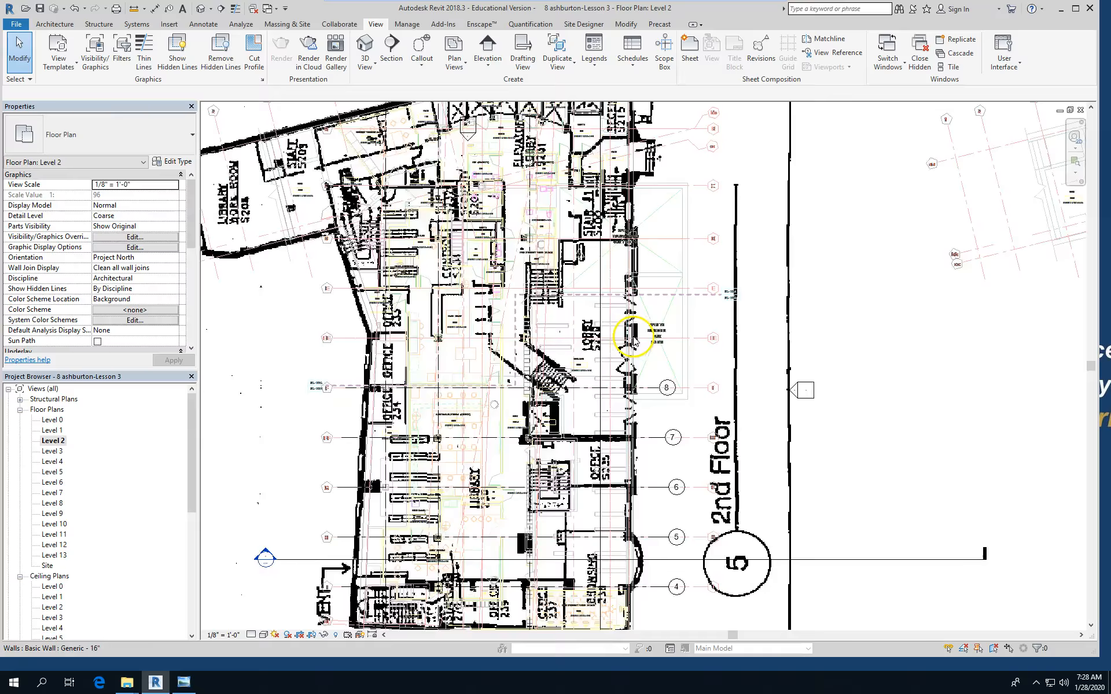
scroll(634, 340, "up", 1)
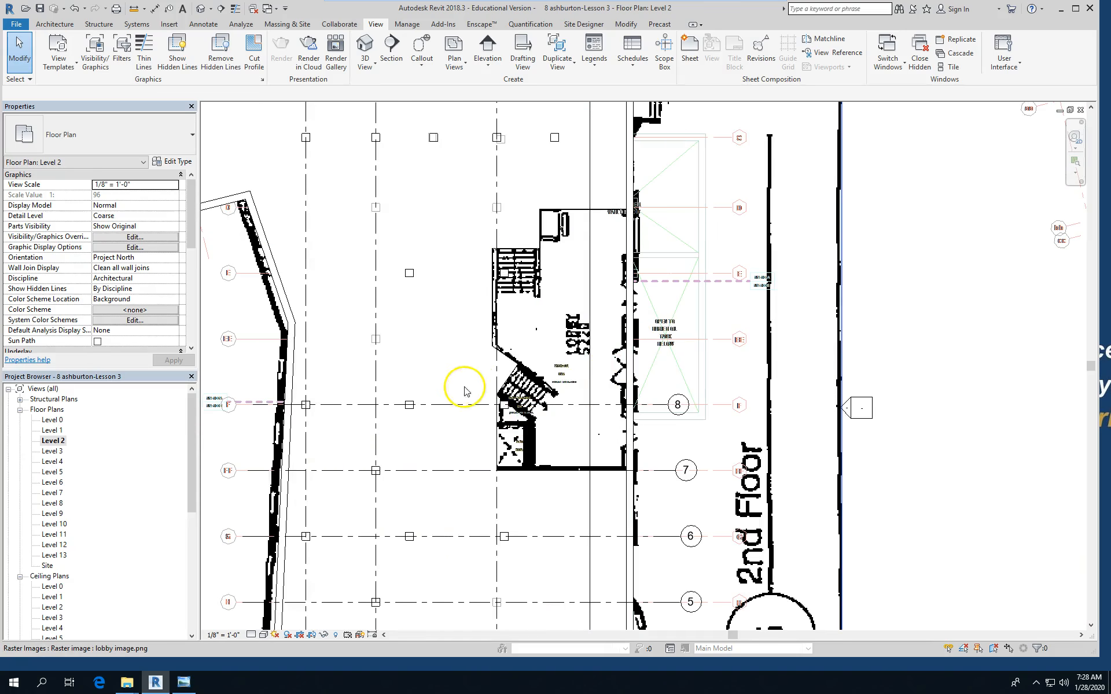
scroll(465, 391, "down", 3)
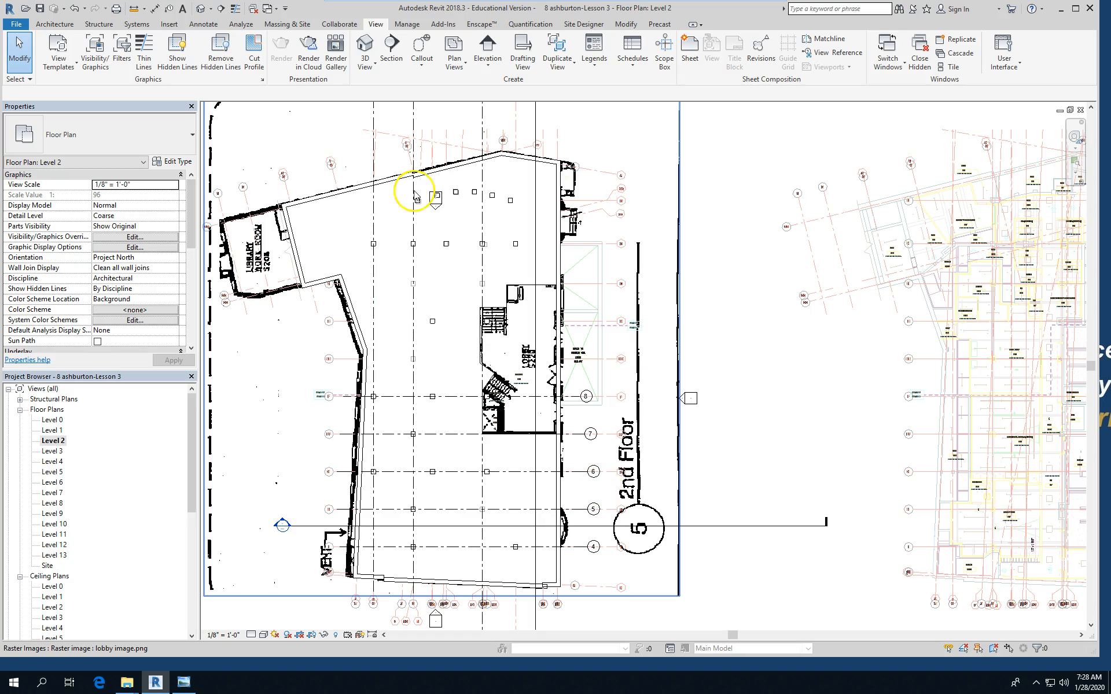
scroll(562, 419, "up", 2)
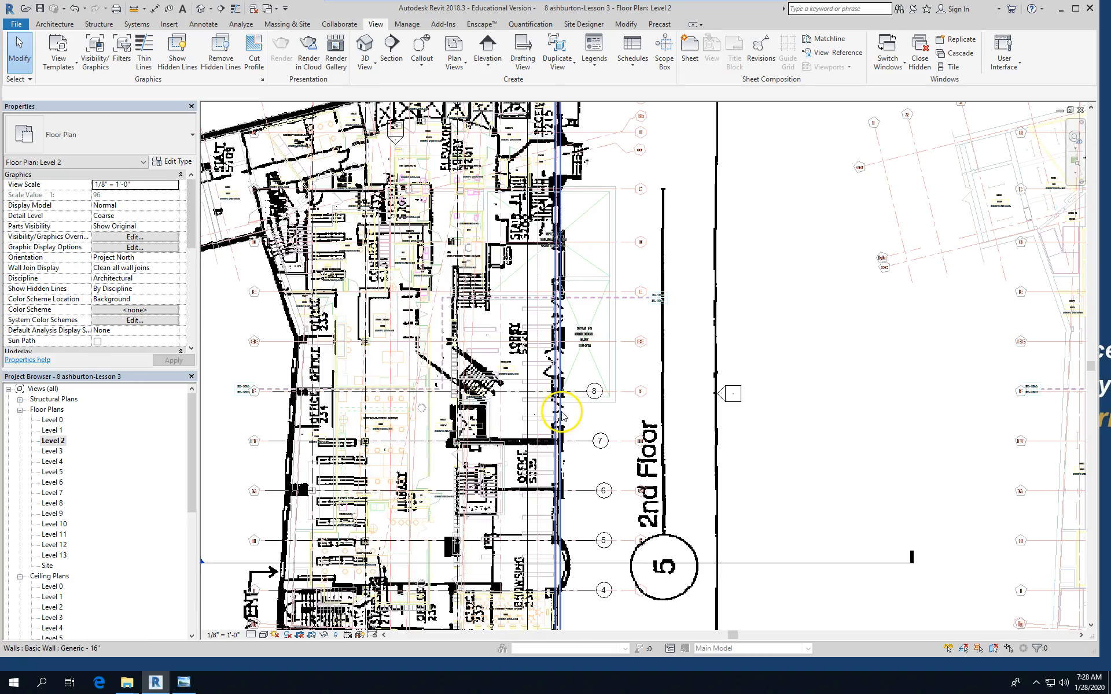
- Set the Level 2 floor plan's visual style to Wireframe
left_click(263, 635)
left_click(284, 565)
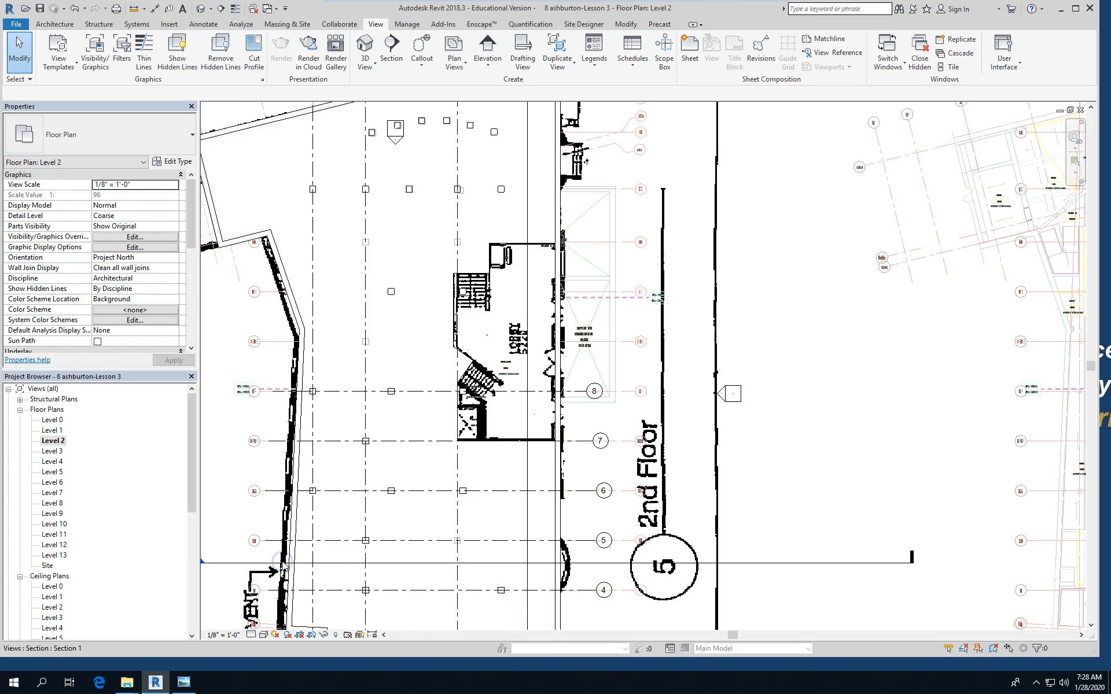
scroll(663, 235, "up", 2)
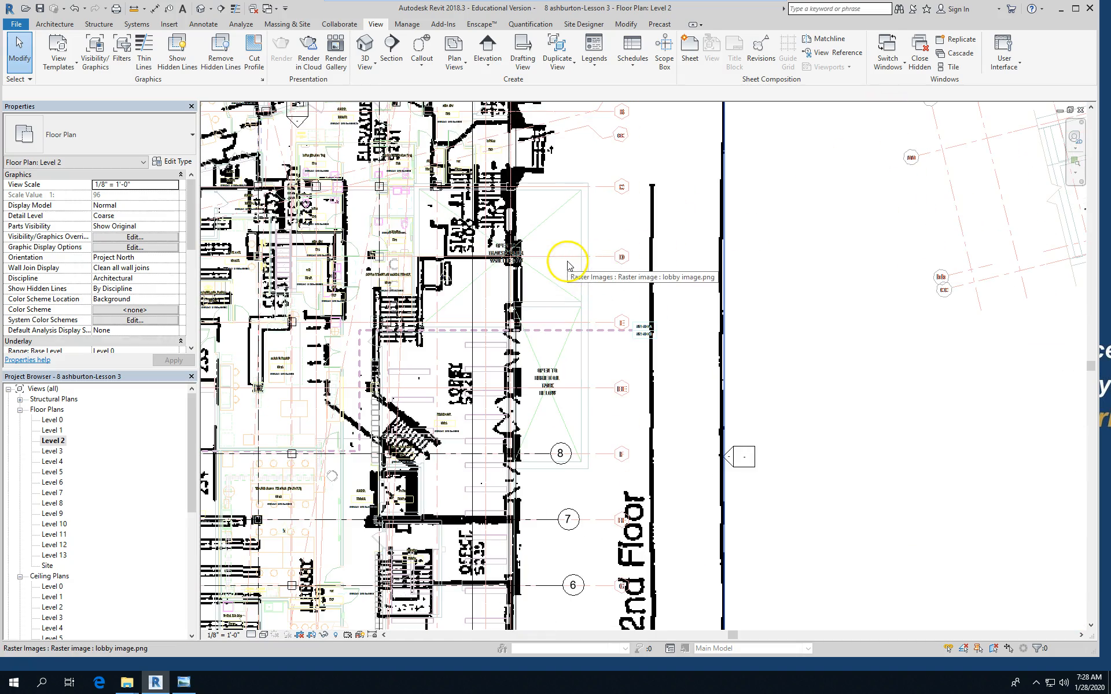
scroll(566, 262, "down", 1)
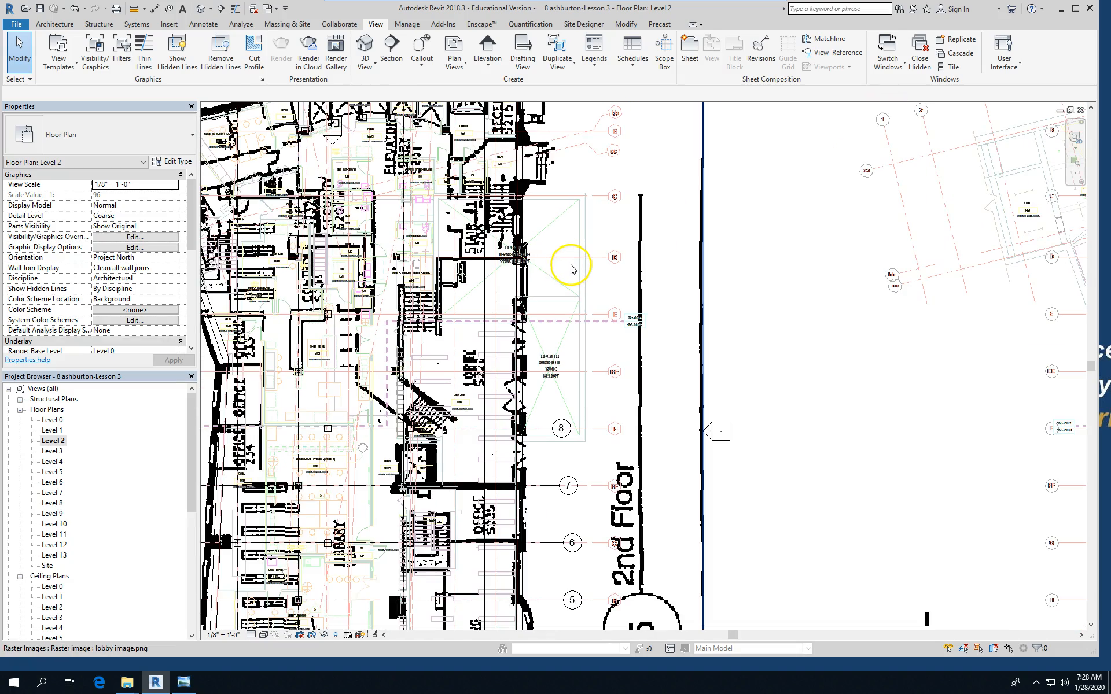
scroll(569, 265, "down", 1)
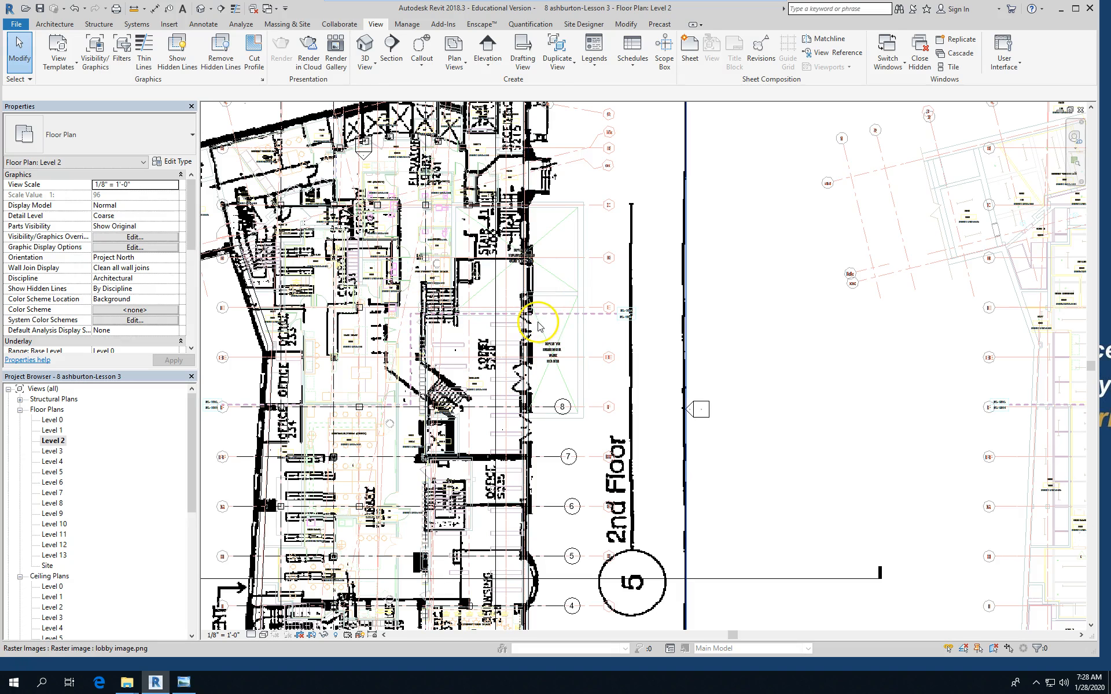
- Check the Level 1 and Level 3 floor plans for the lobby image and return to Level 2
double_click(51, 431)
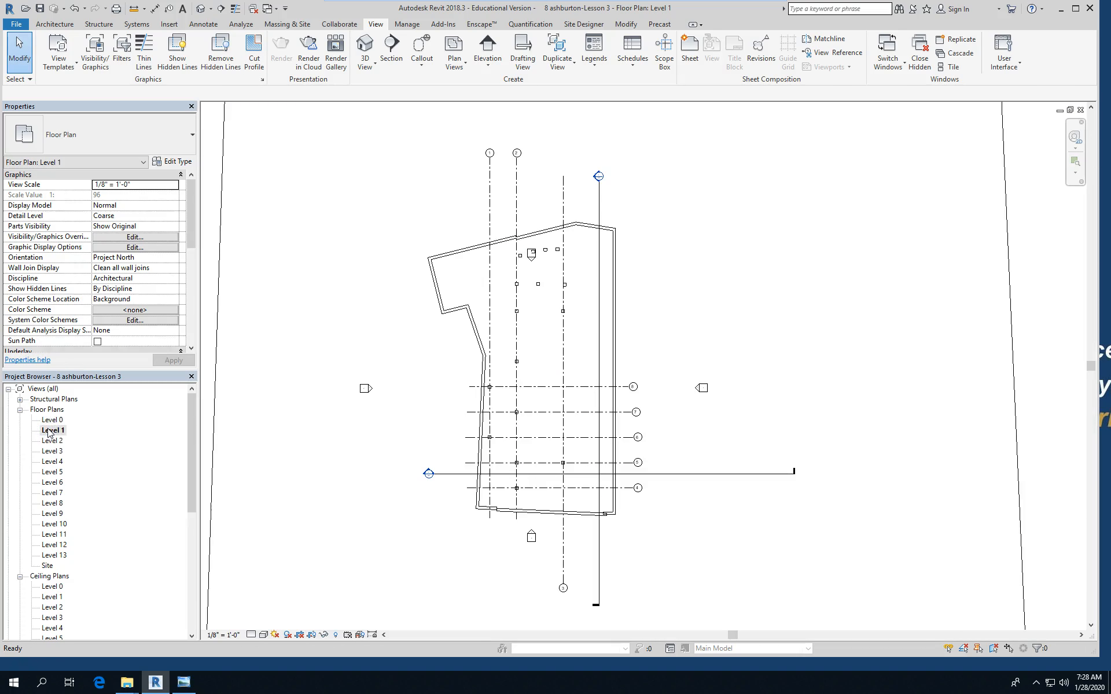
double_click(56, 452)
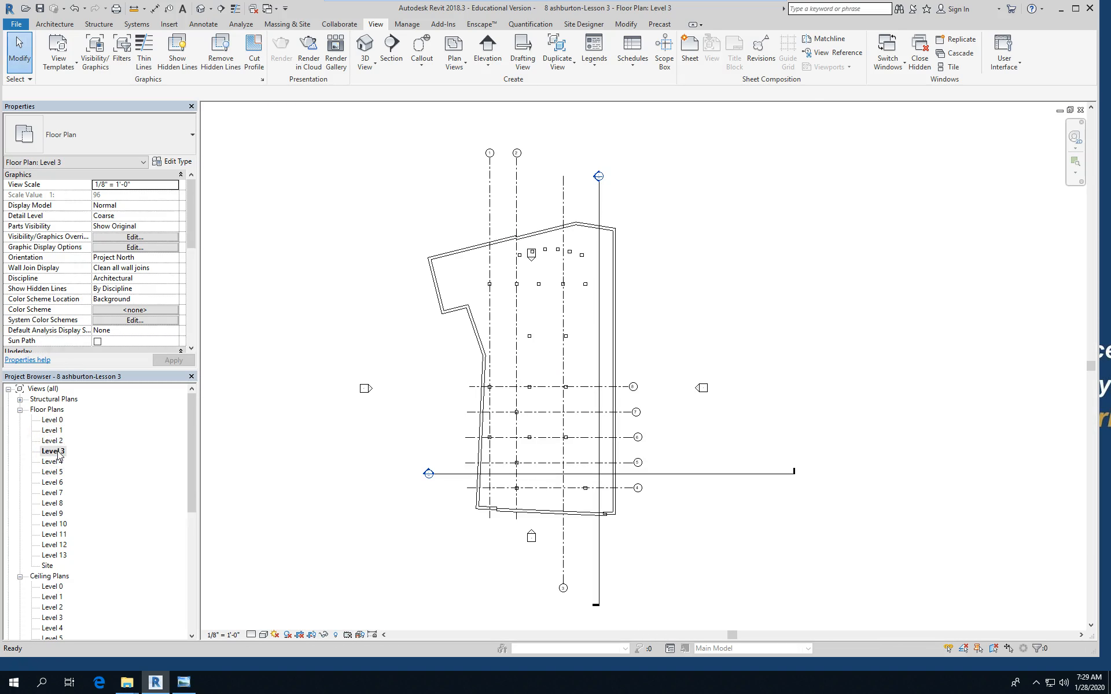
double_click(53, 441)
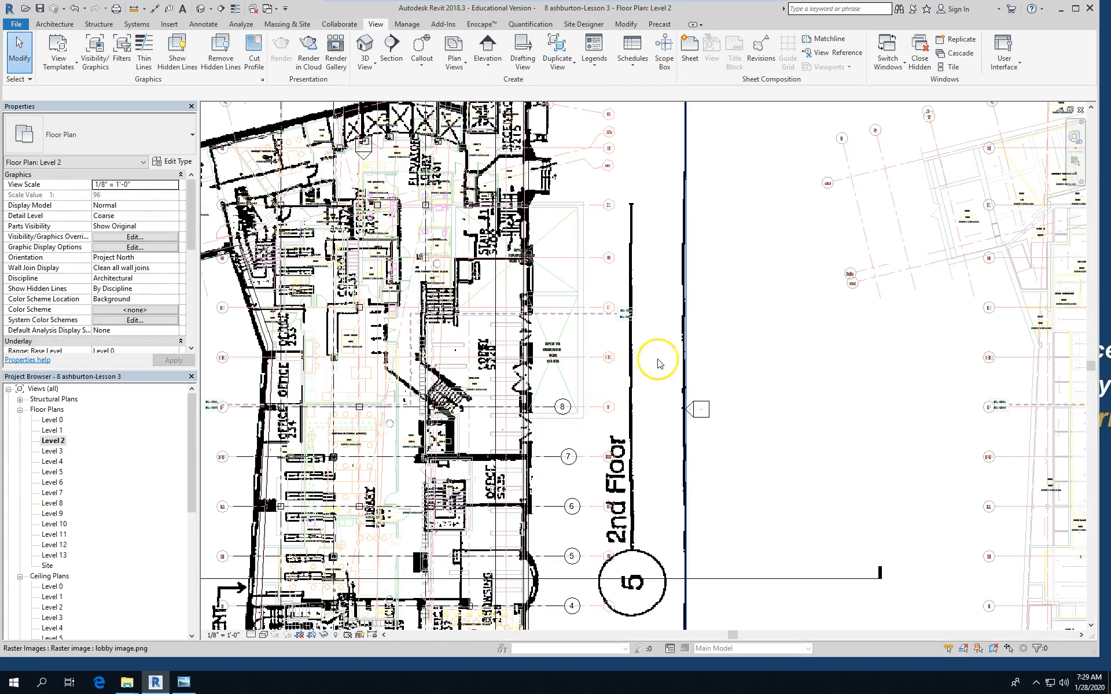
- Copy the lobby image from Level 2 and paste it into the Level 1 floor plan aligned to the current view
scroll(648, 364, "down", 2)
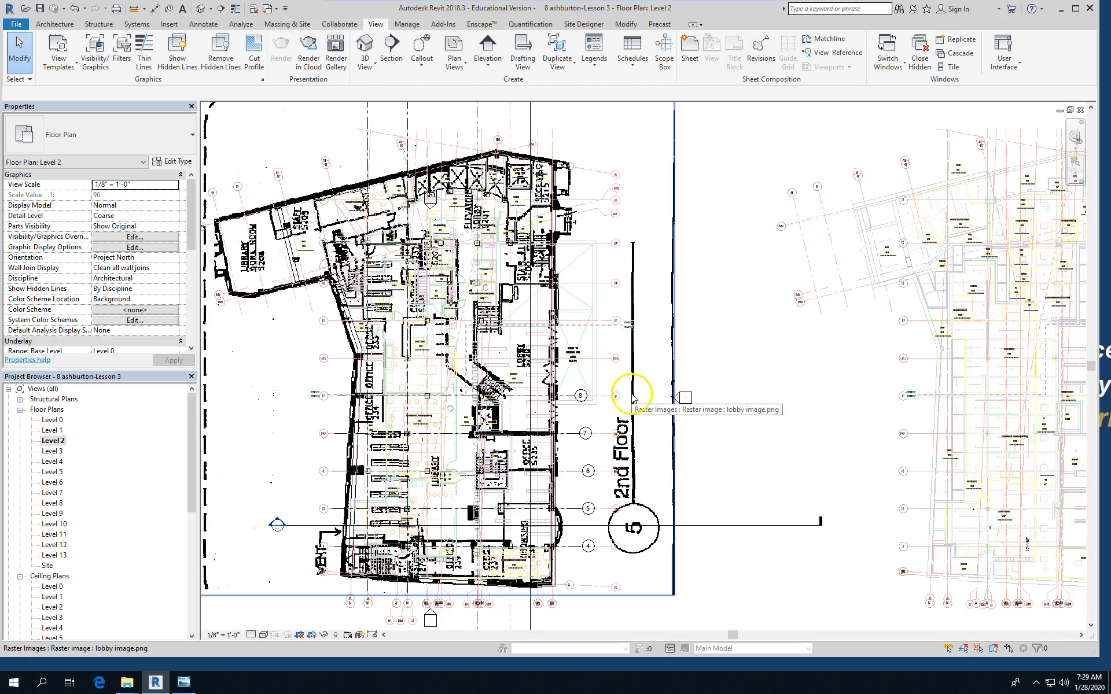
left_click(632, 396)
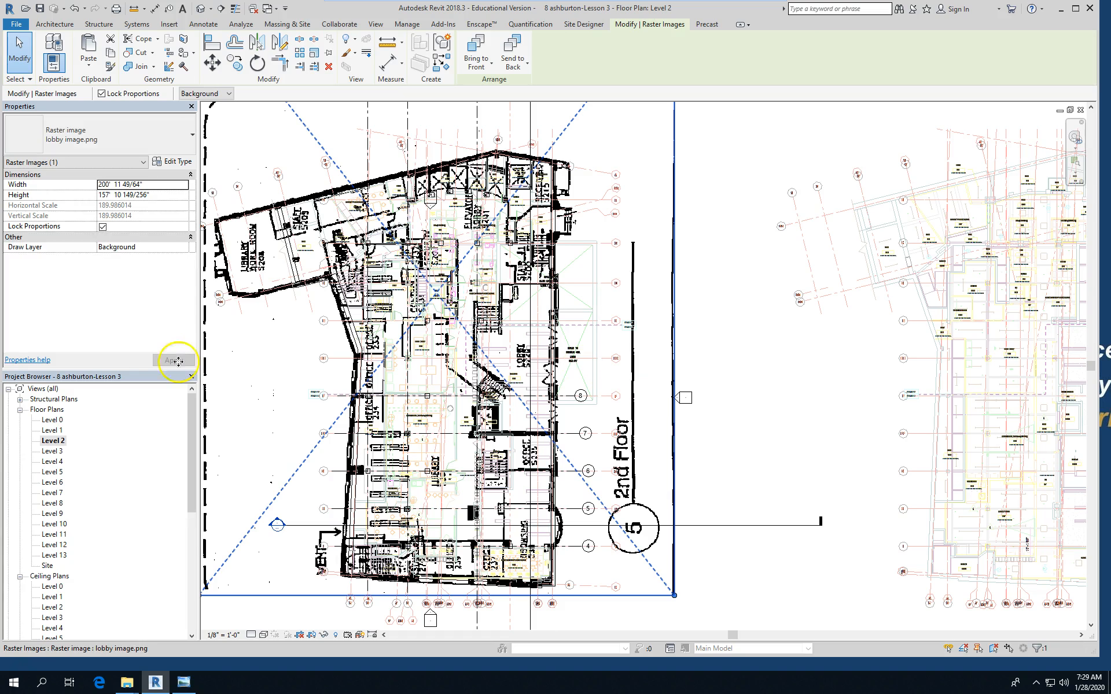
double_click(61, 432)
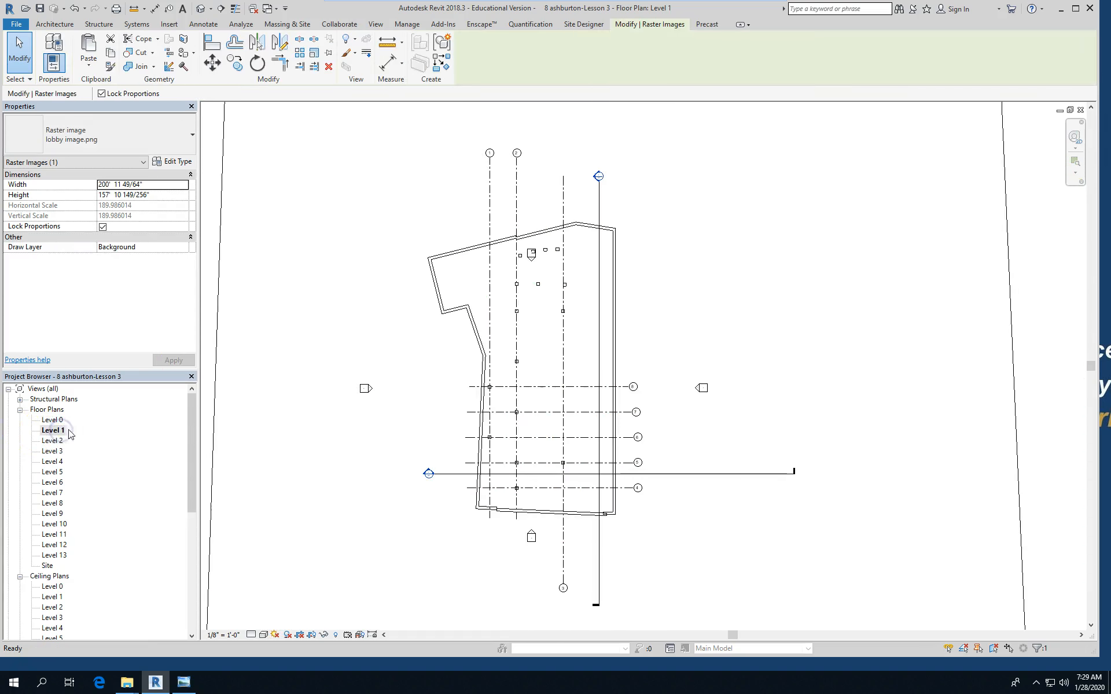
left_click(88, 62)
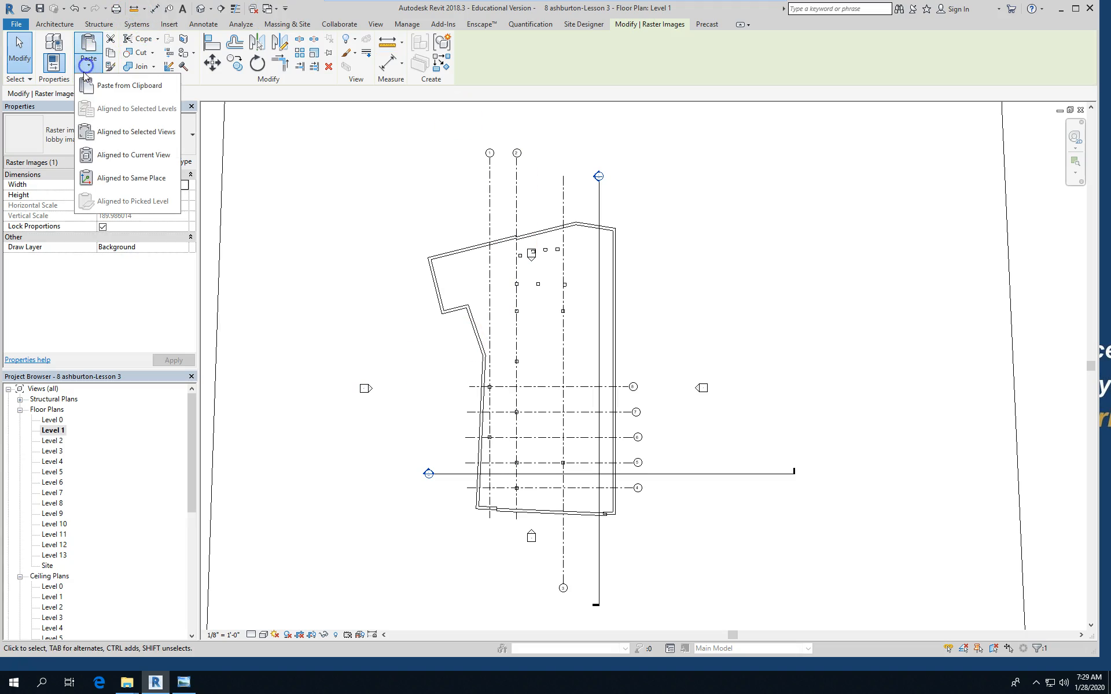
left_click(122, 155)
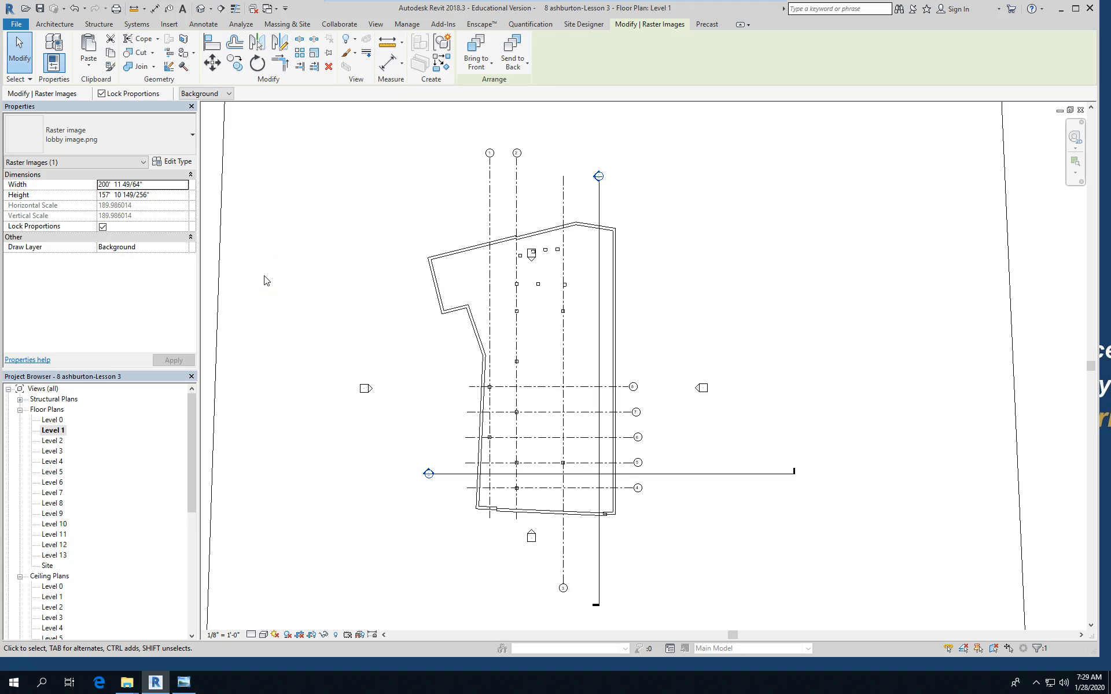
scroll(553, 449, "down", 2)
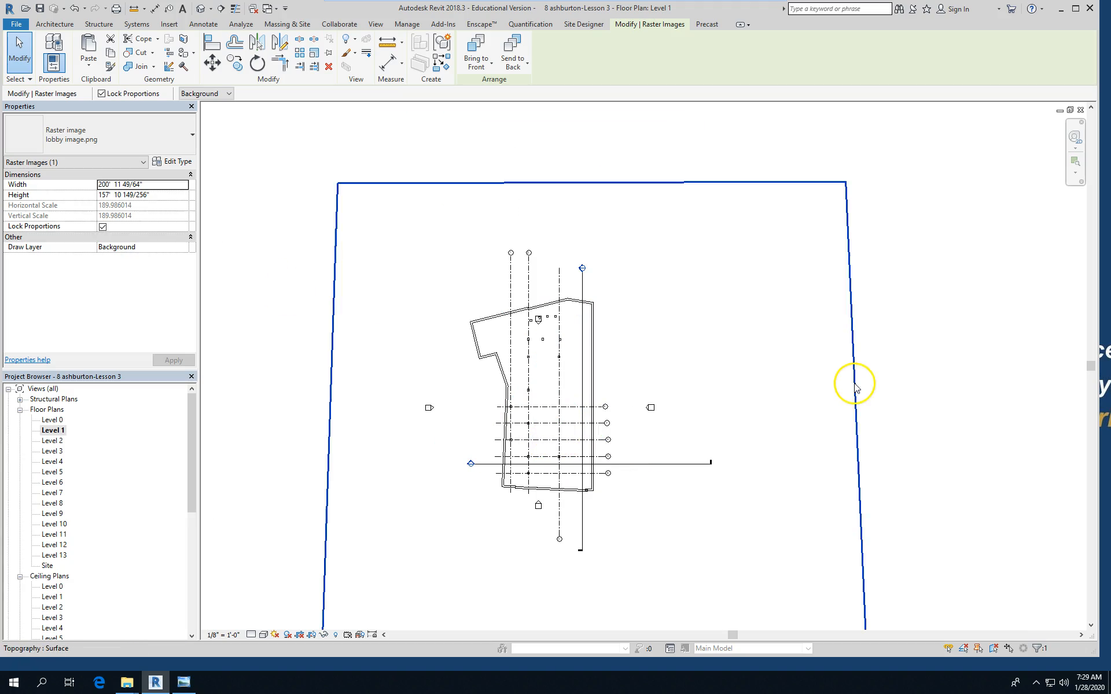
- Set the Level 1 floor plan's visual style to Wireframe and deselect the pasted lobby image
left_click(263, 635)
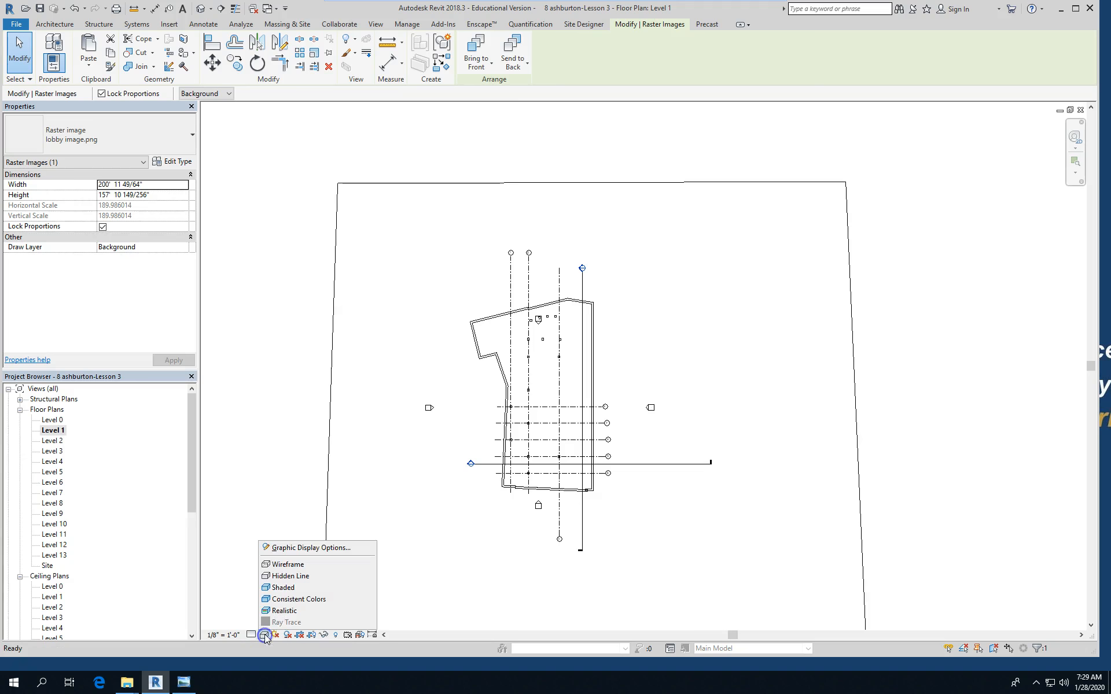
left_click(289, 565)
scroll(590, 421, "up", 1)
scroll(593, 421, "up", 1)
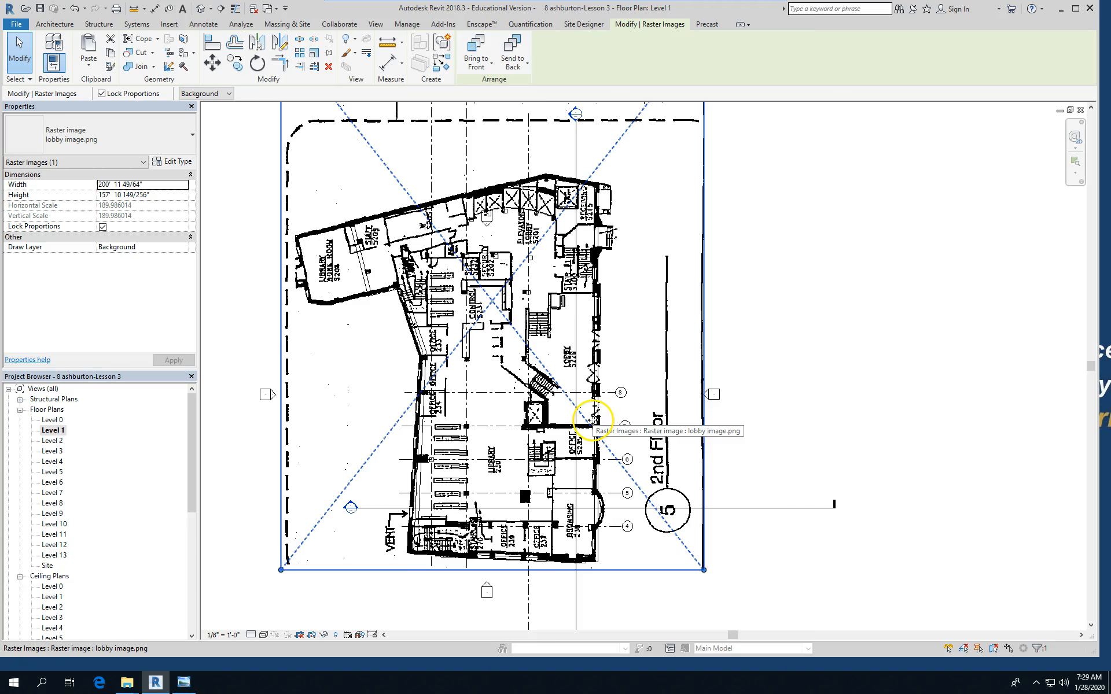
scroll(795, 382, "down", 2)
left_click(794, 382)
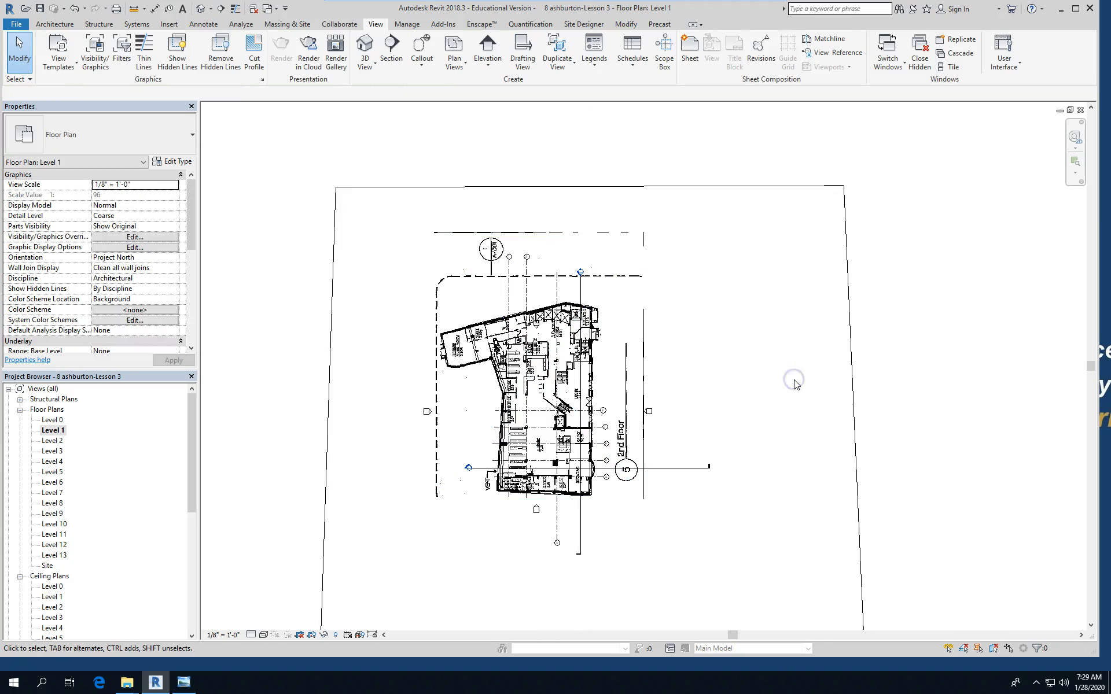
- Delete the pasted lobby image from the Level 1 floor plan and undo the deletion
left_click(617, 237)
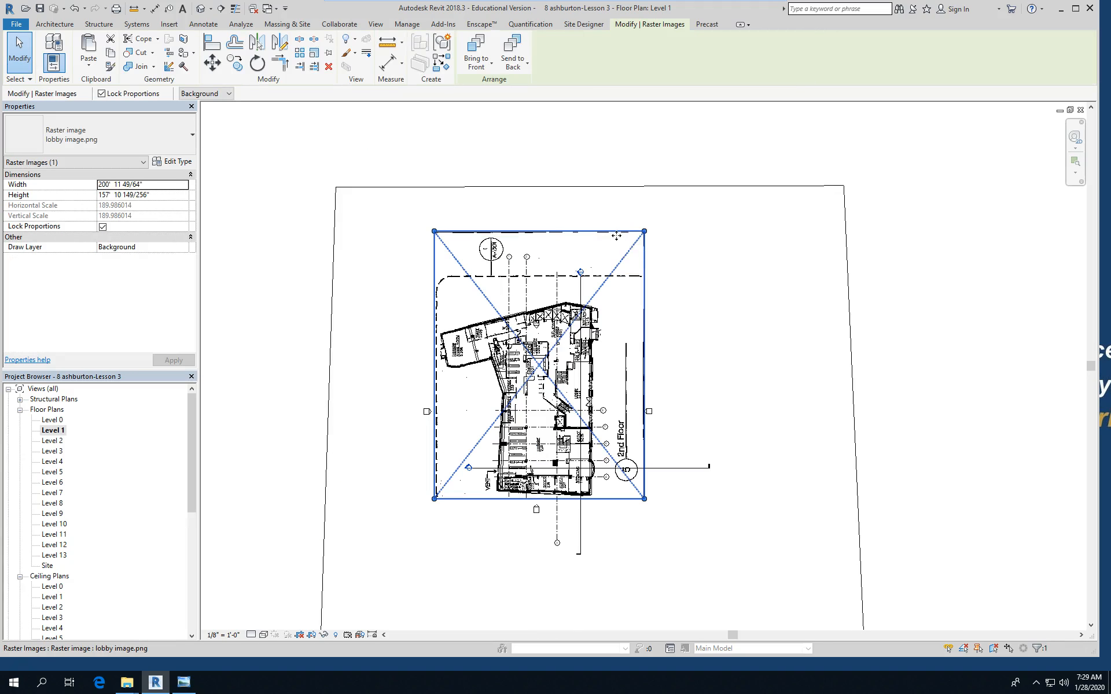
key("Delete")
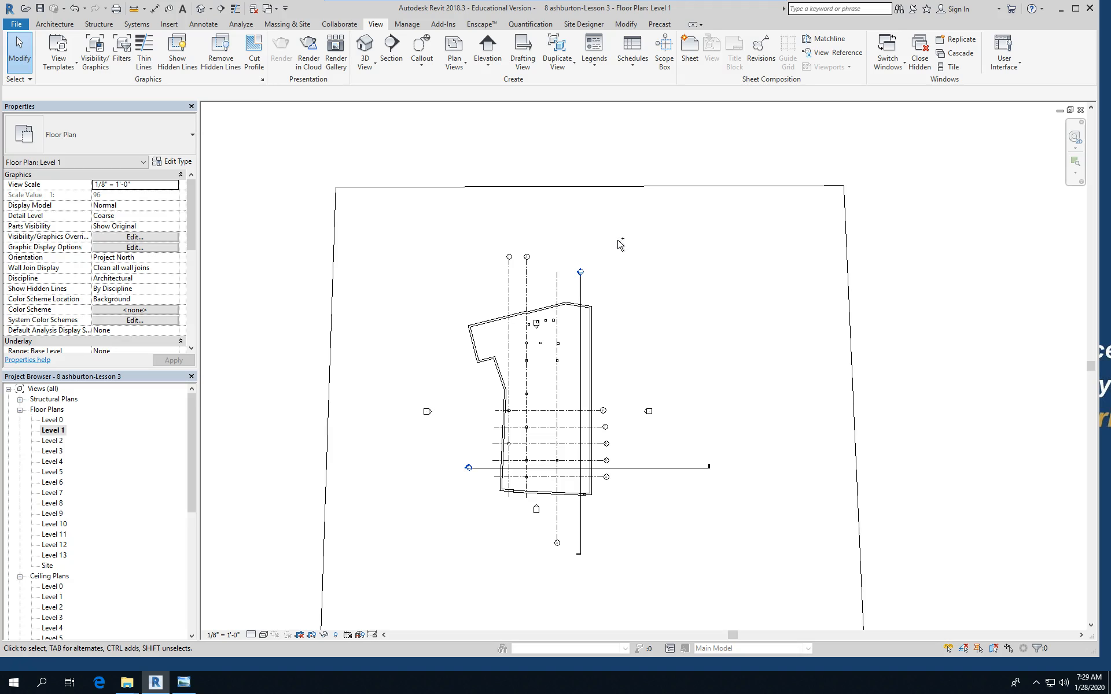
key("ctrl+z")
scroll(620, 426, "up", 6)
scroll(553, 364, "up", 3)
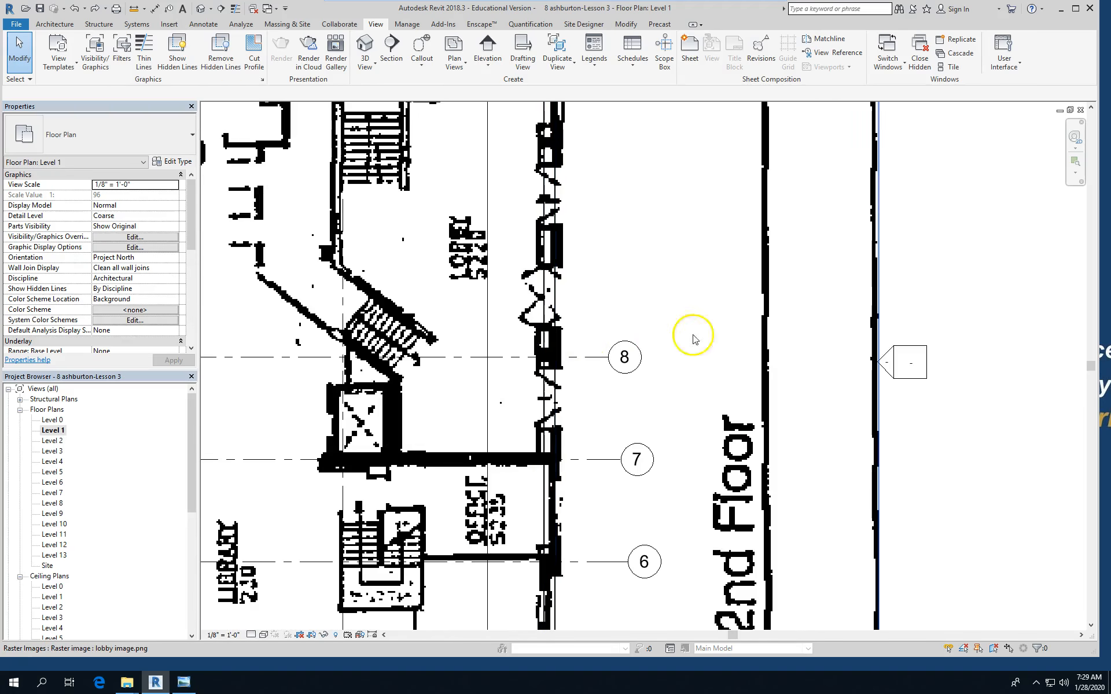
scroll(678, 363, "down", 2)
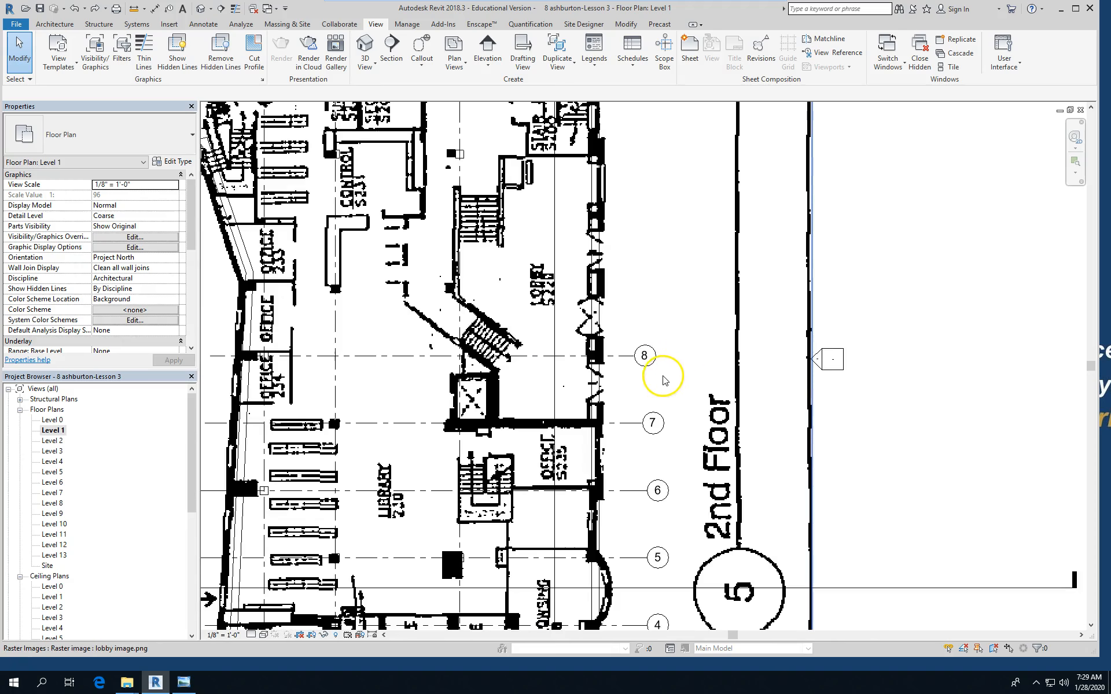
scroll(654, 376, "down", 2)
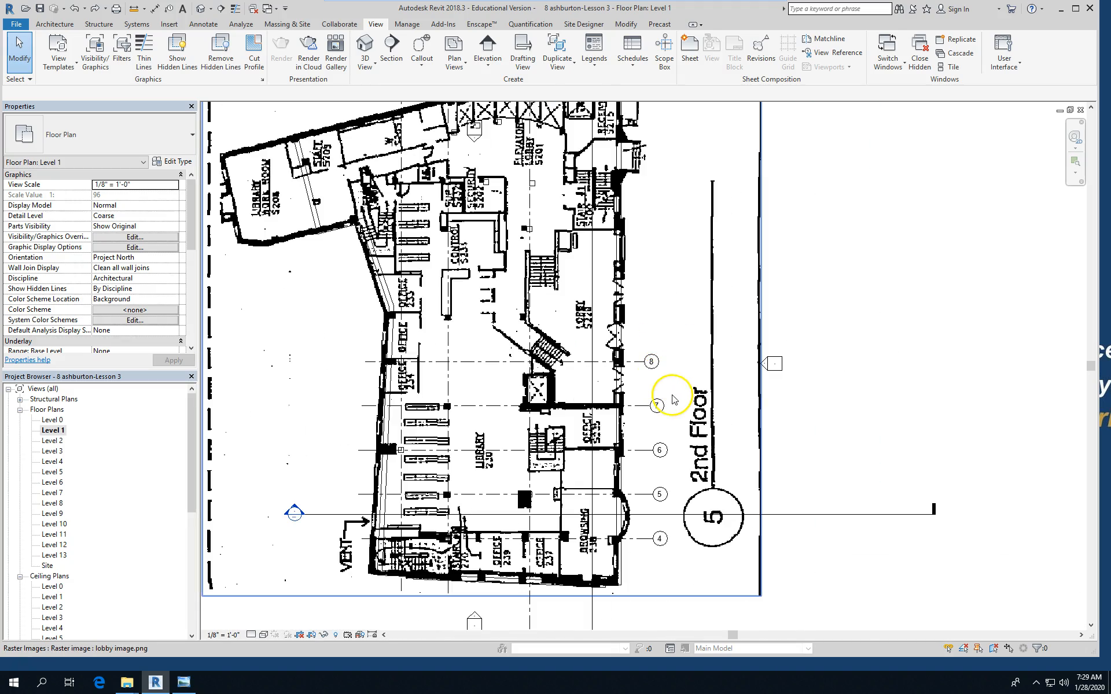
- Compare the curved bay between grids 4 and 5 on the Level 1 floor plan with the 8 ashburton facade image
scroll(666, 386, "up", 2)
scroll(568, 288, "down", 1)
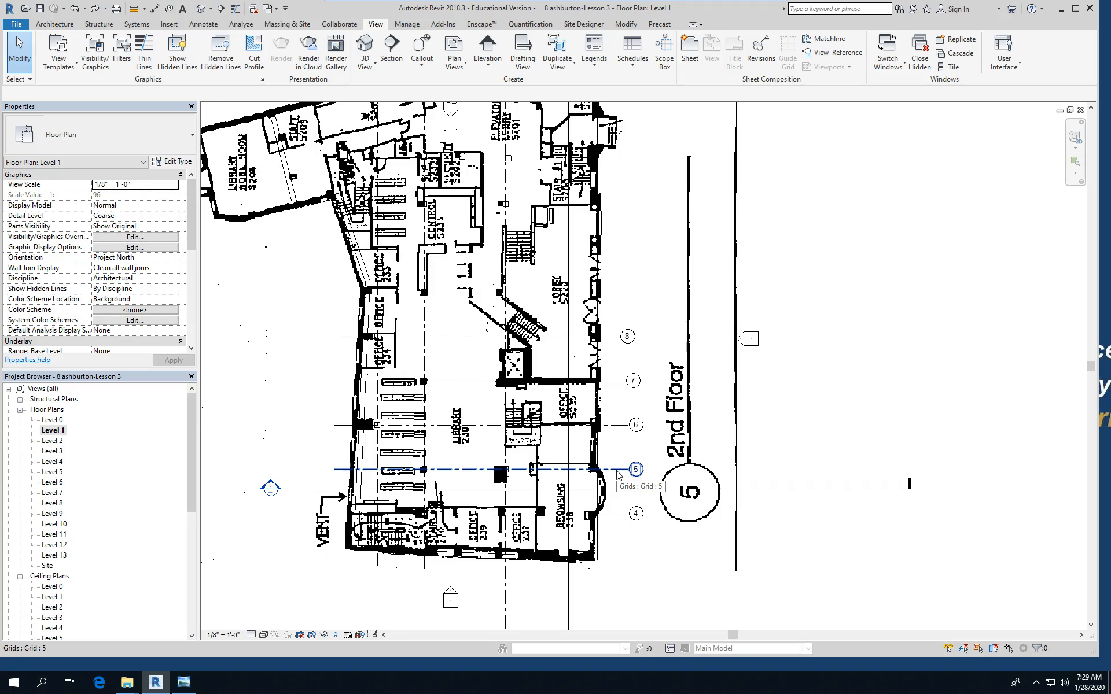
scroll(591, 521, "up", 1)
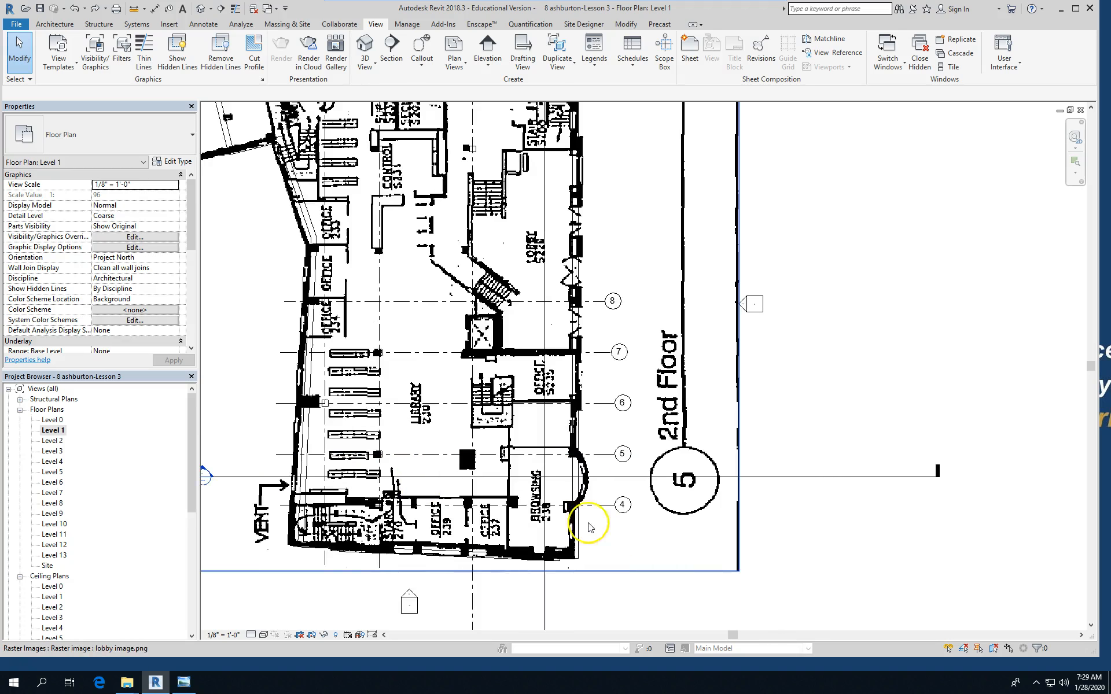
scroll(579, 472, "up", 1)
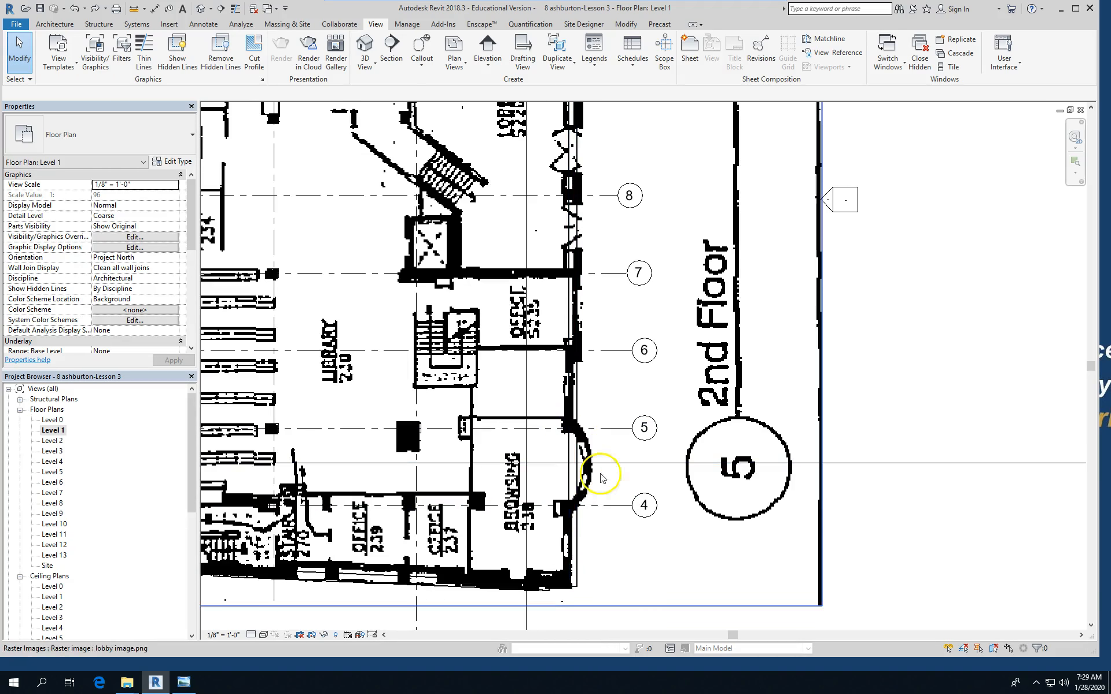
scroll(598, 511, "down", 2)
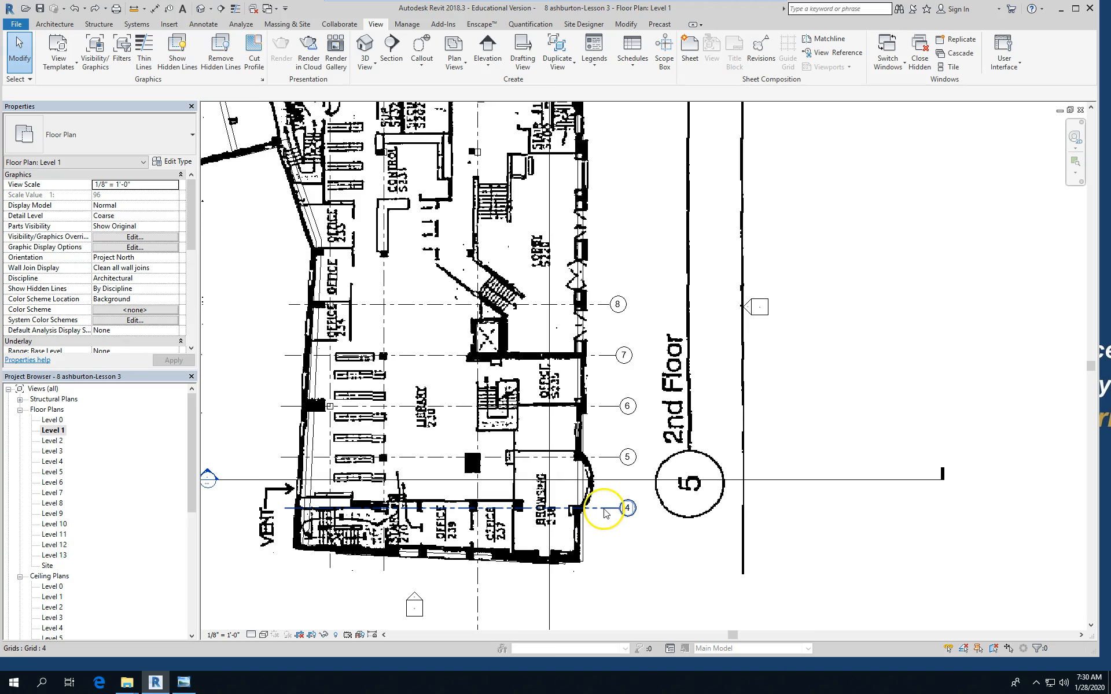
scroll(605, 512, "up", 2)
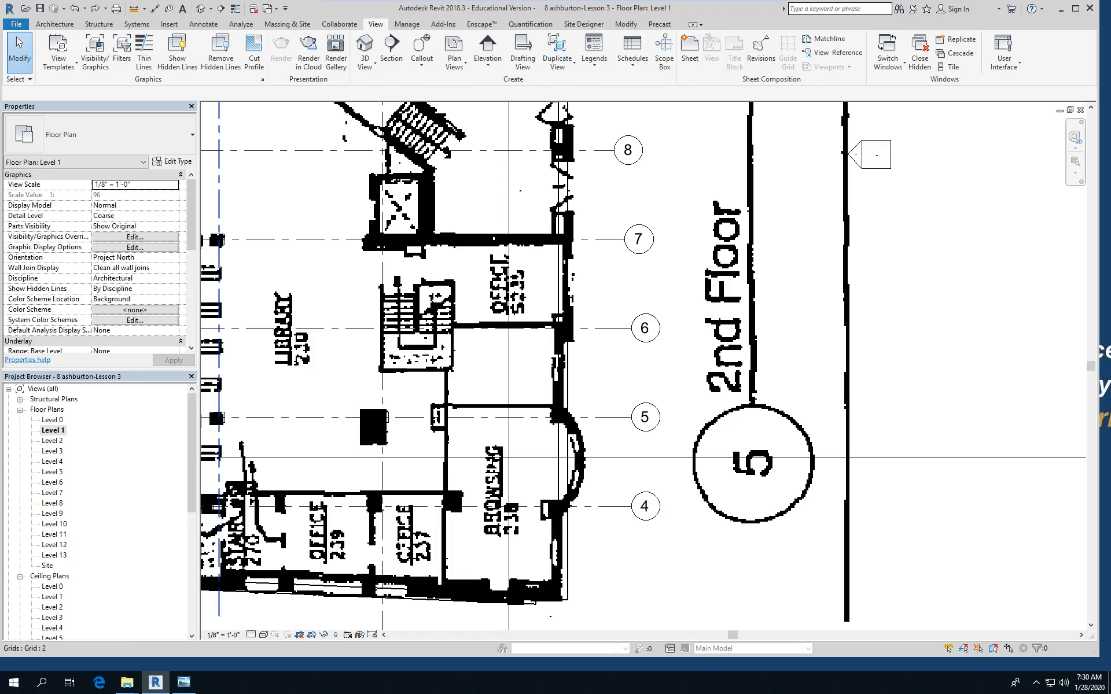
mouse_move(0, 95)
left_mouse_down()
mouse_move(280, 177)
mouse_move(811, 175)
mouse_move(675, 113)
mouse_move(607, 113)
left_mouse_up()
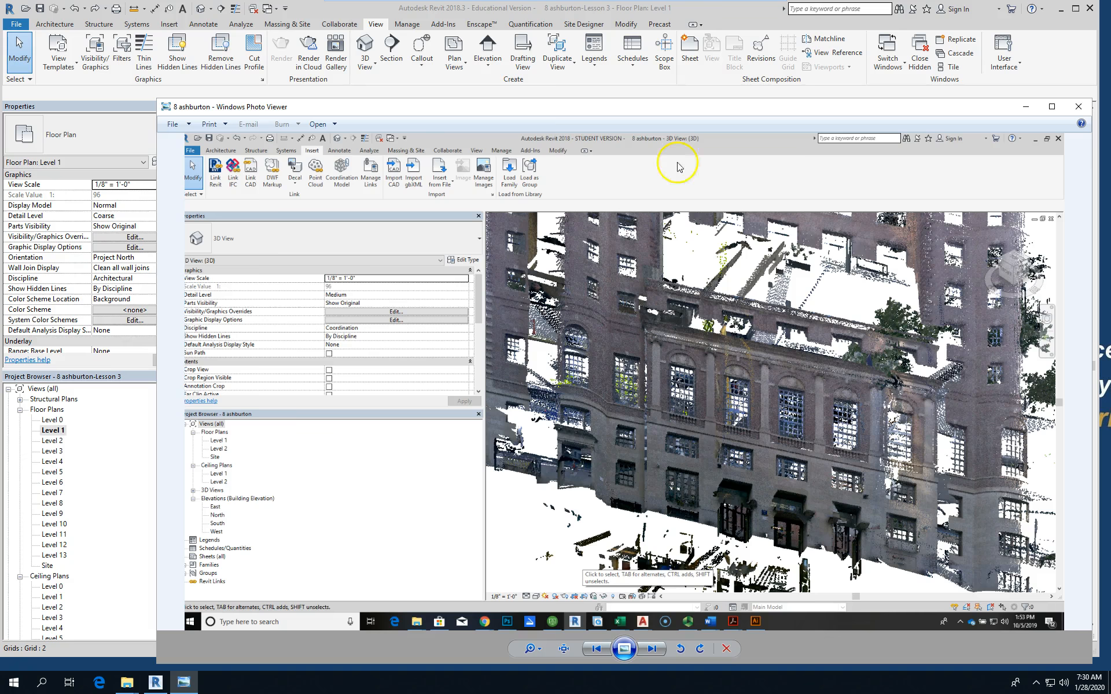
left_click(396, 124)
left_click_drag(1001, 110, 0, 125)
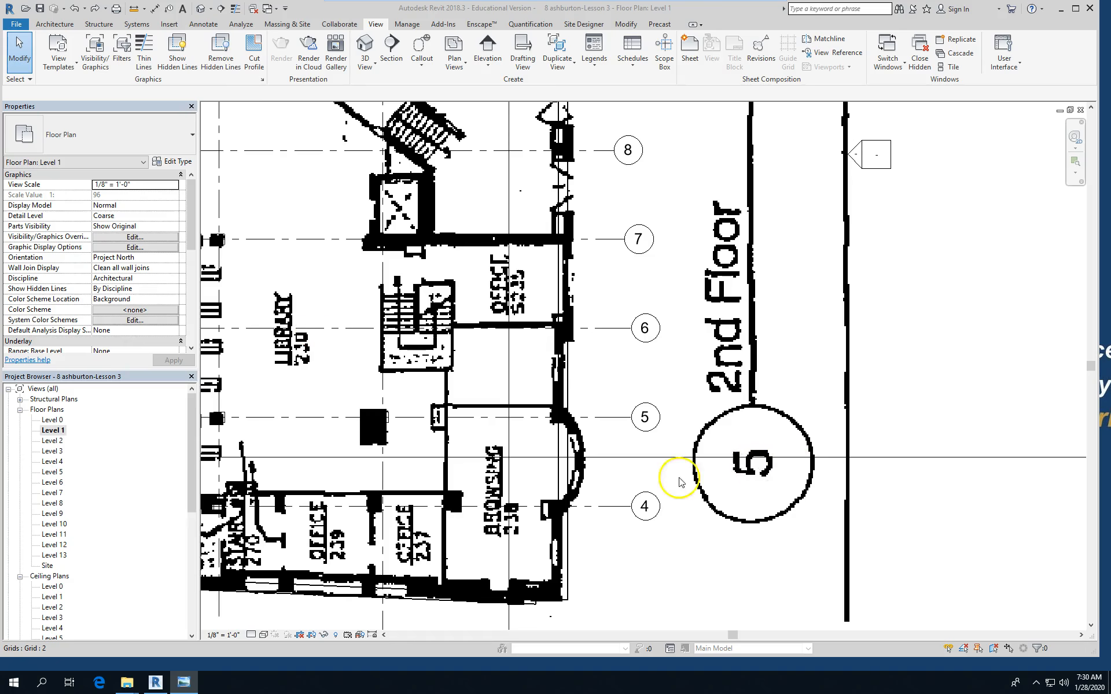
- Select the long Generic - 16" exterior wall running past the curved bay on the Level 1 floor plan
scroll(625, 449, "down", 3)
scroll(625, 486, "up", 2)
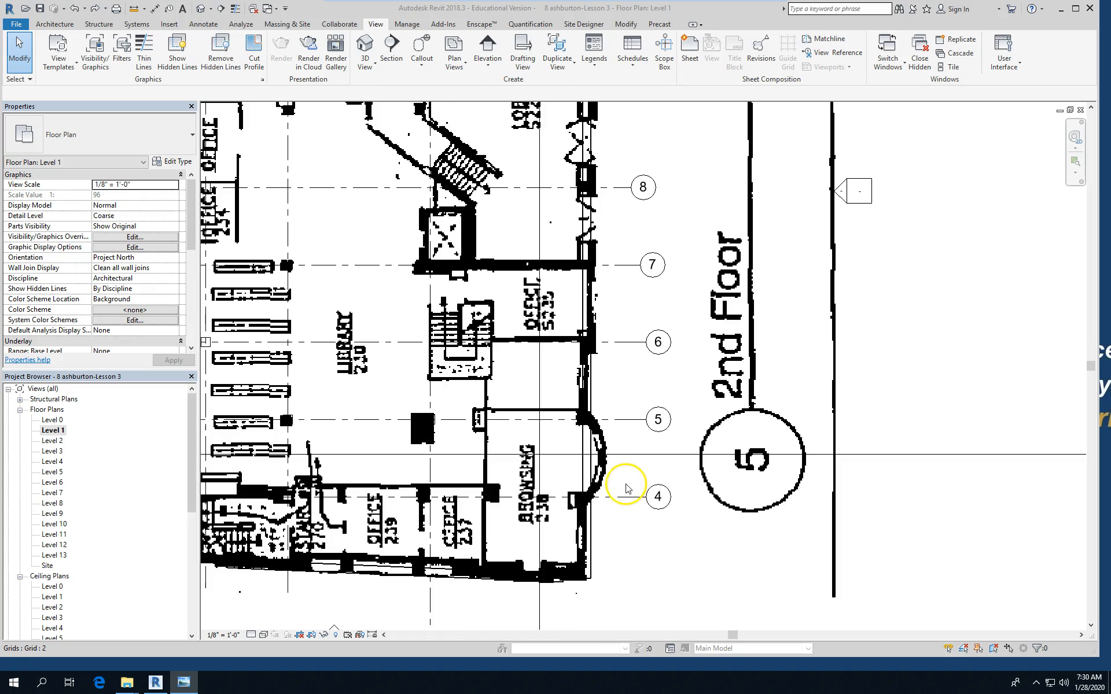
left_click(590, 448)
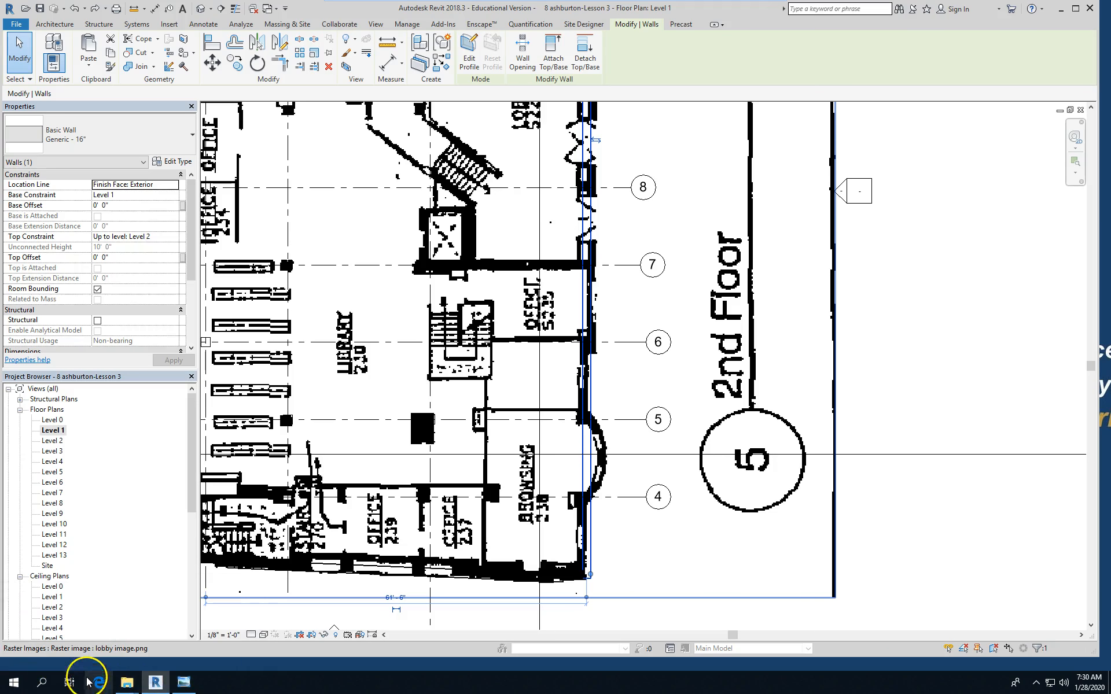
- Leave the remote Revit session, switch to the Chrome browser and show the Google Earth map page in a maximized window
mouse_move(683, 5)
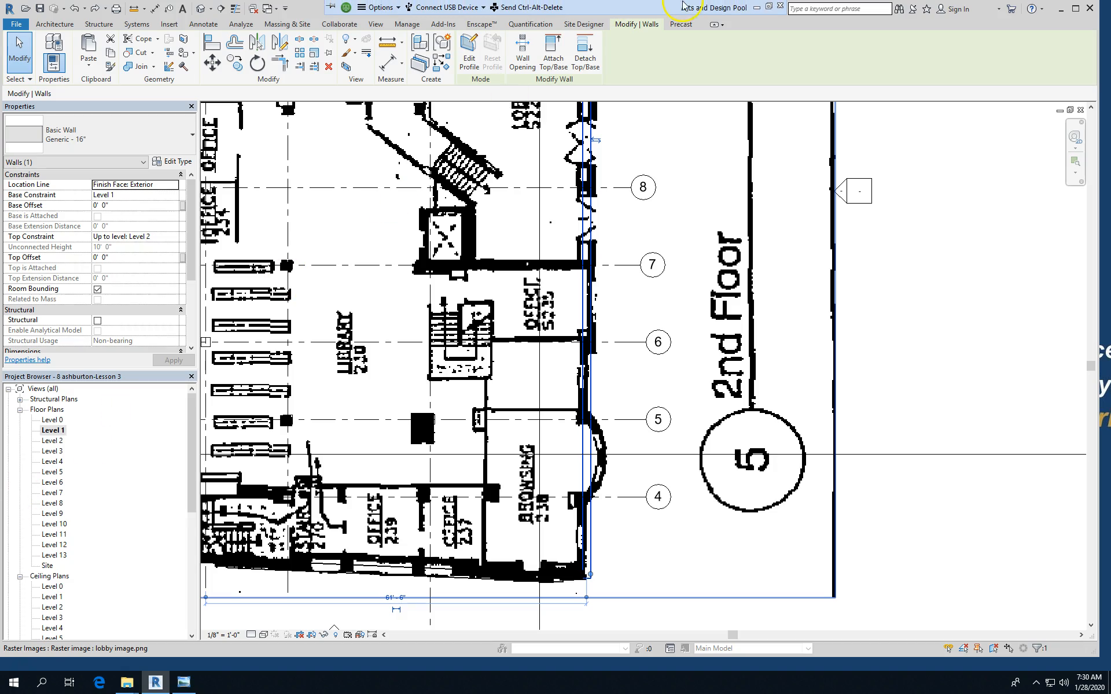
left_click(757, 8)
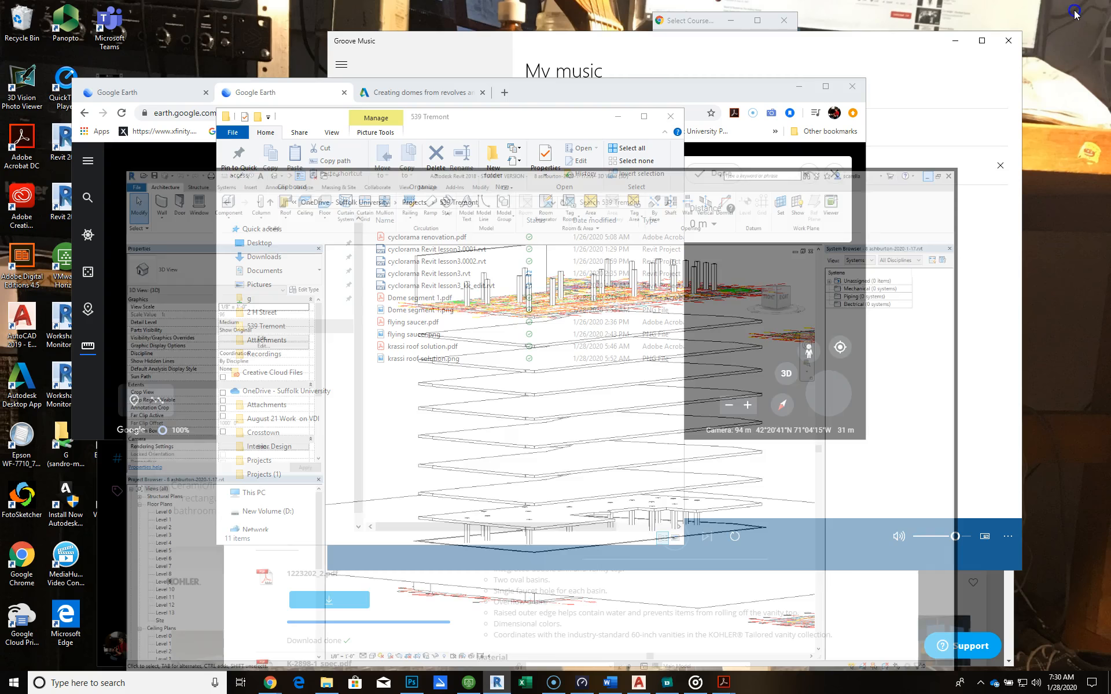
left_click(1074, 6)
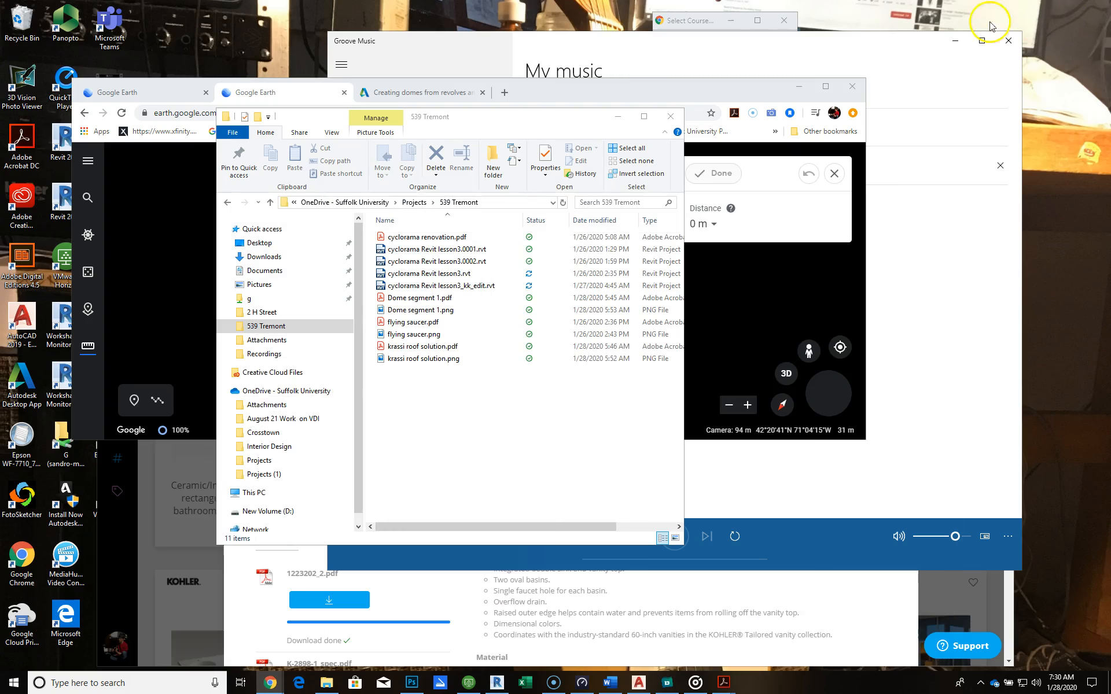
left_click(123, 92)
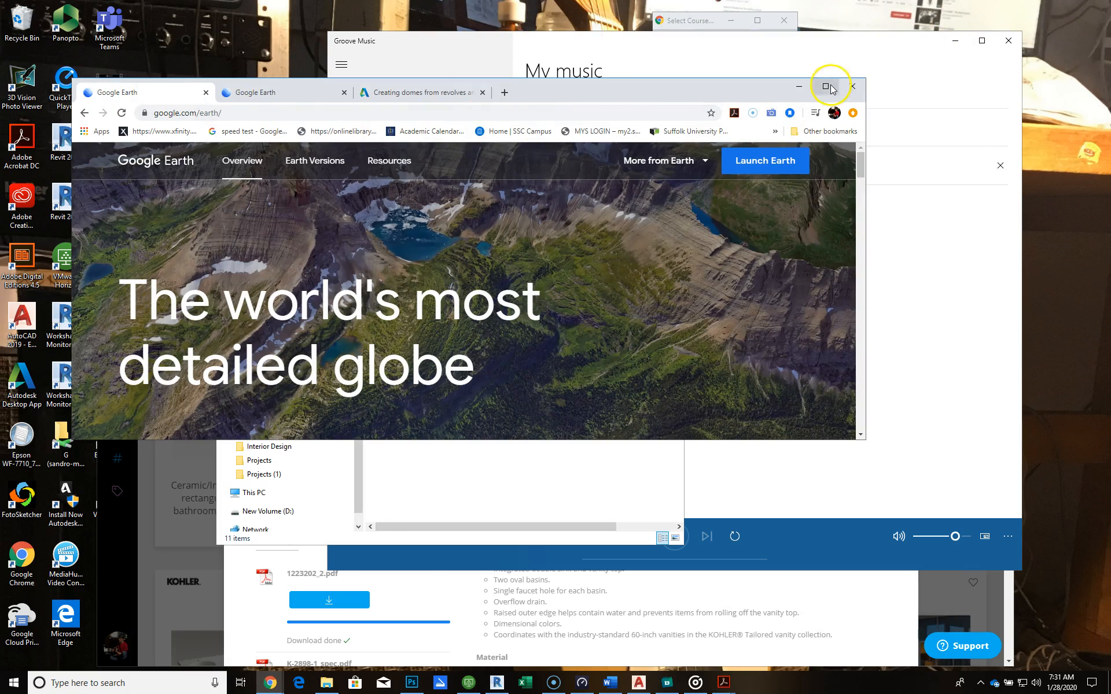
left_click(826, 86)
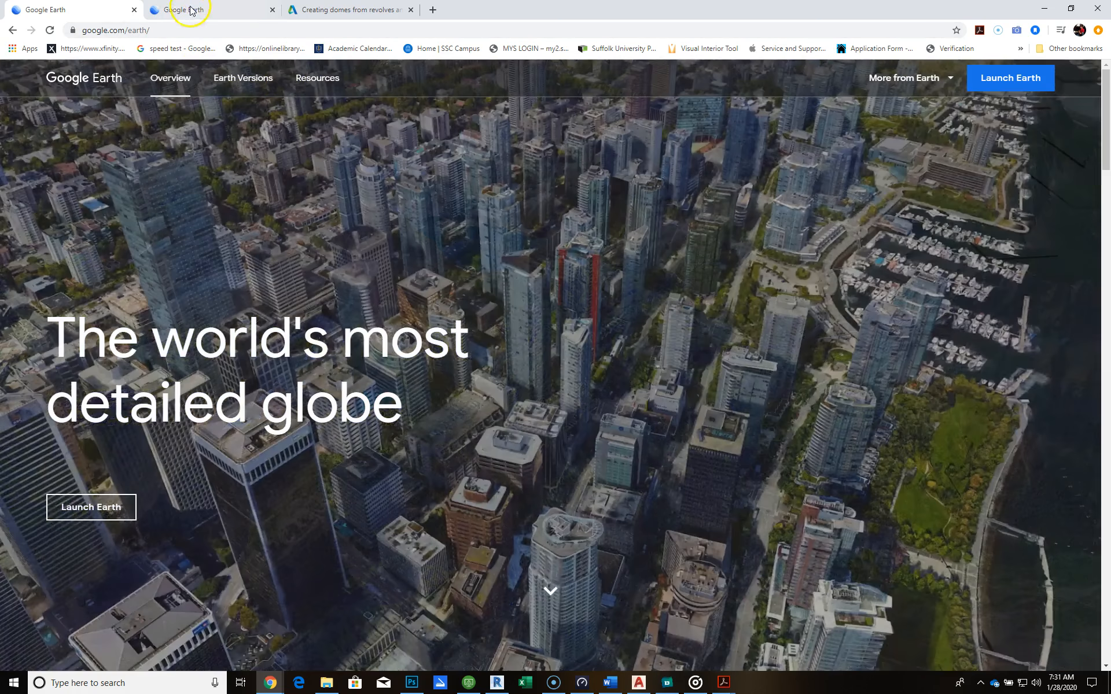
left_click(185, 10)
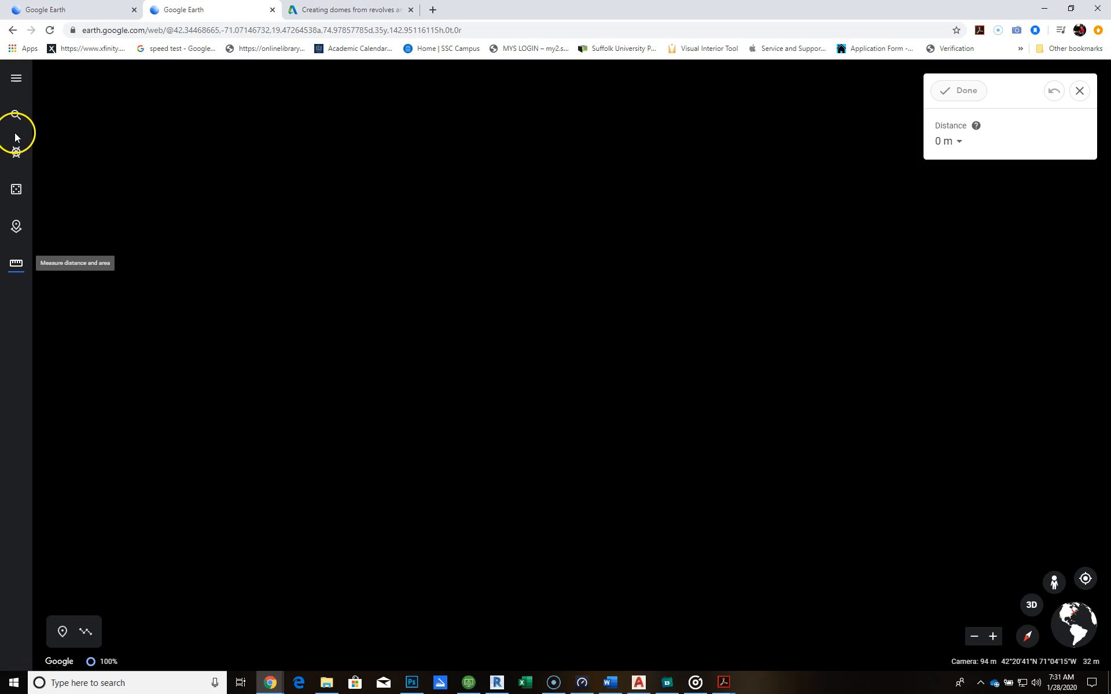
- Search Google Earth for the 8 Ashburton building in Boston and enlarge its location map
left_click(15, 116)
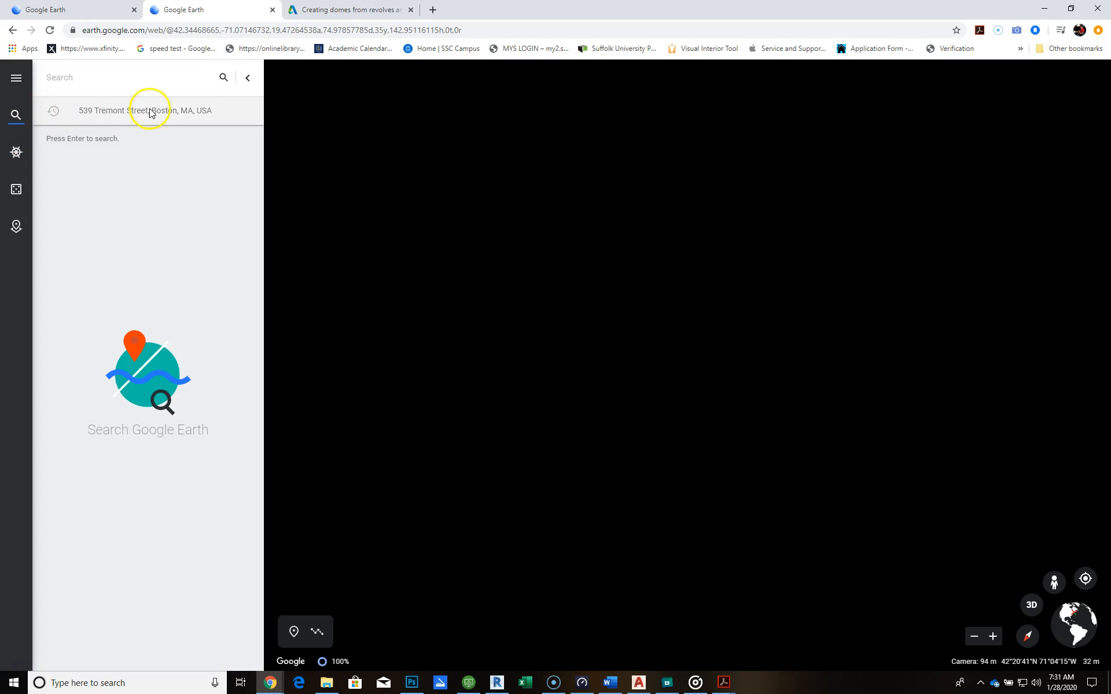
type("8 ashbur")
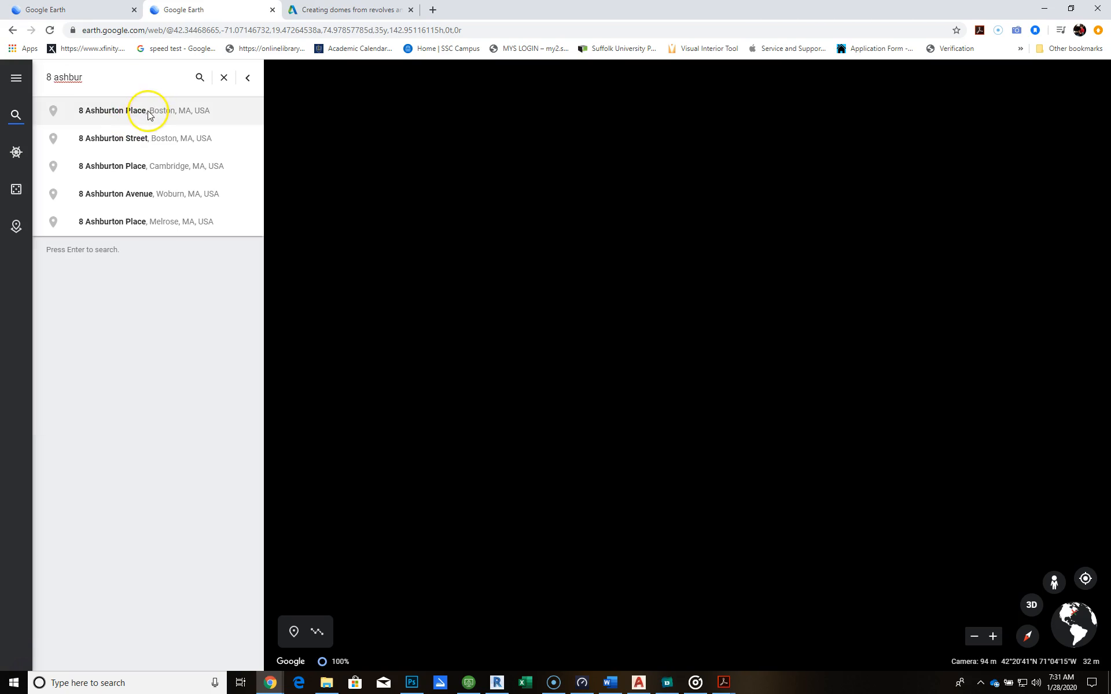
left_click(148, 110)
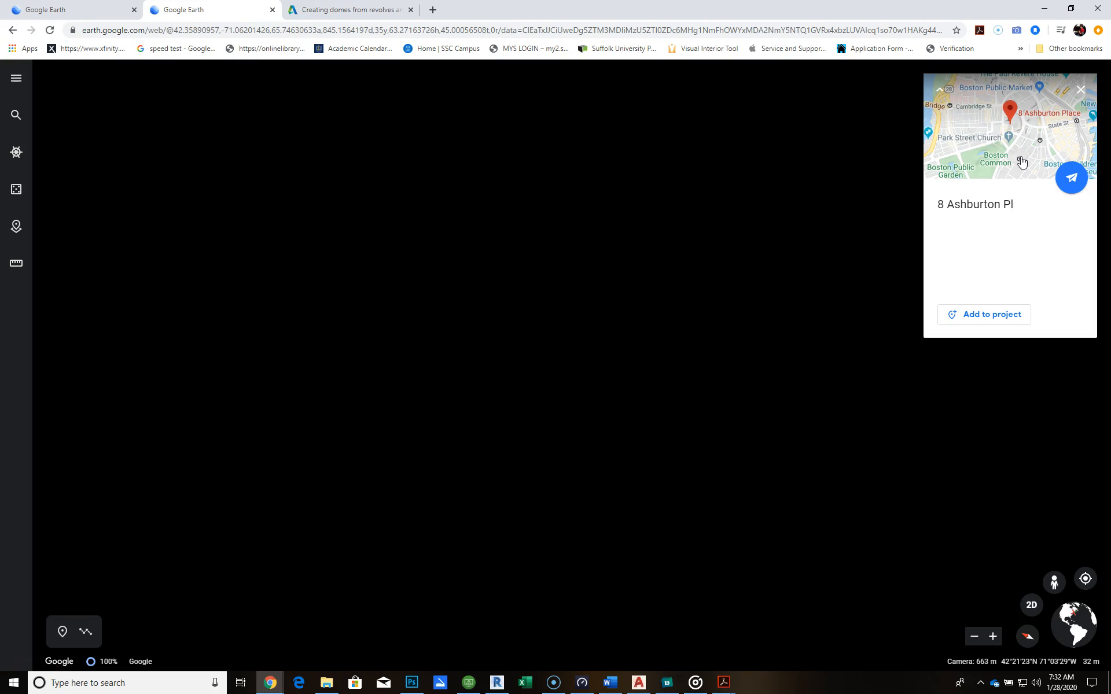
left_click(1039, 110)
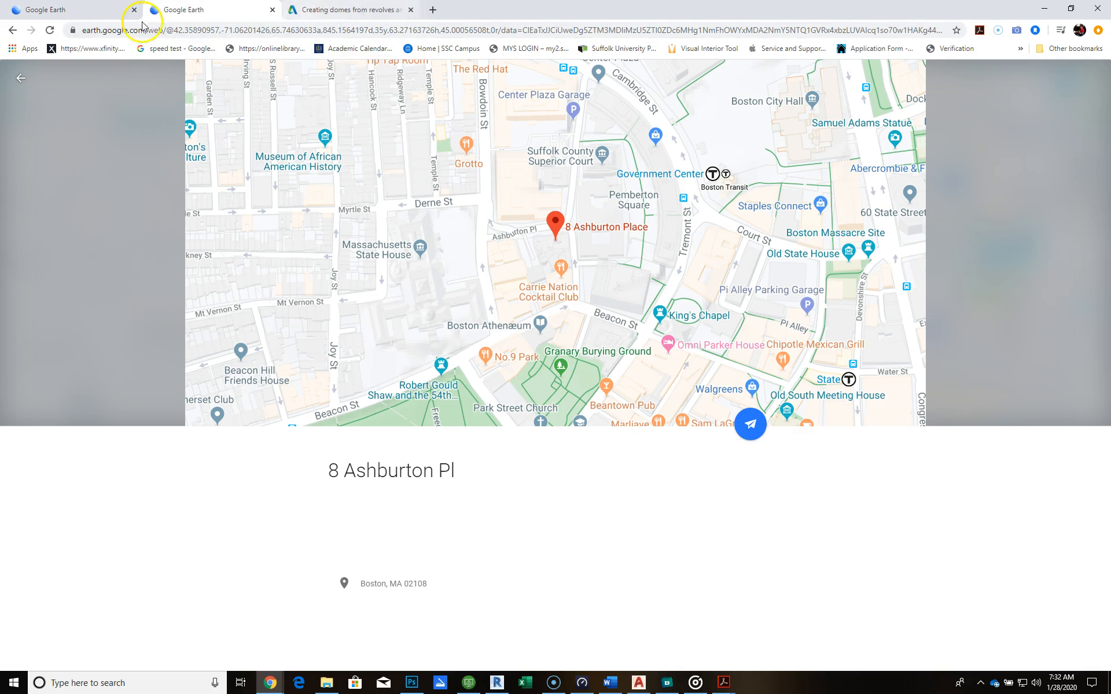
- Go back to the Google Earth overview page and launch Google Earth again in a new tab
left_click(15, 32)
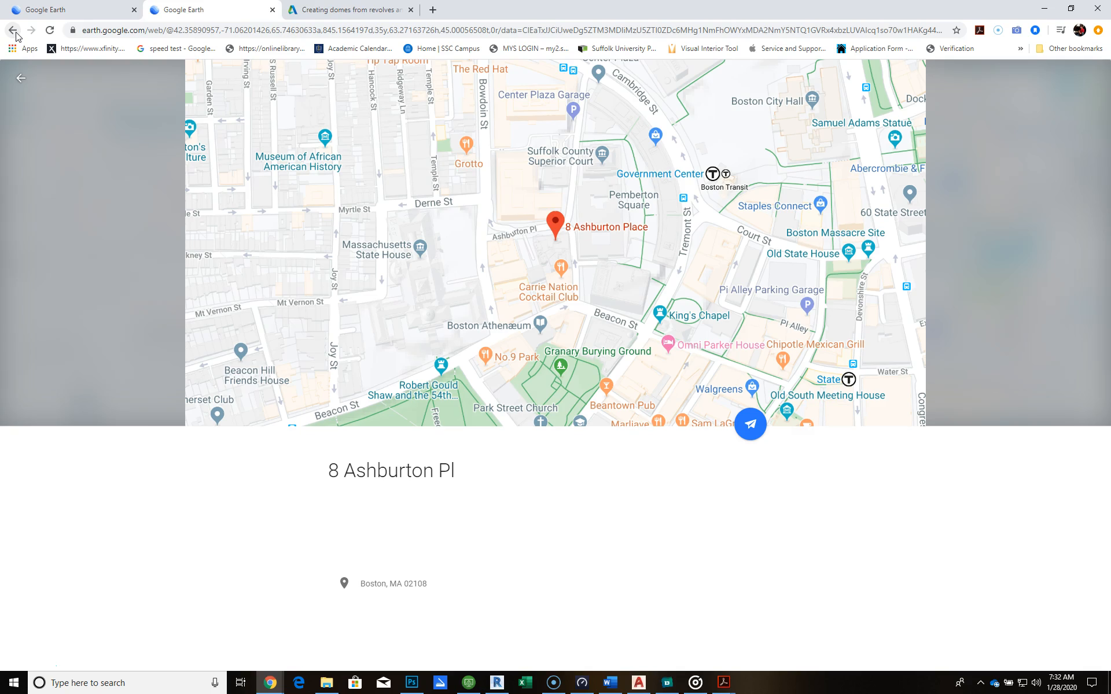
left_click(214, 24)
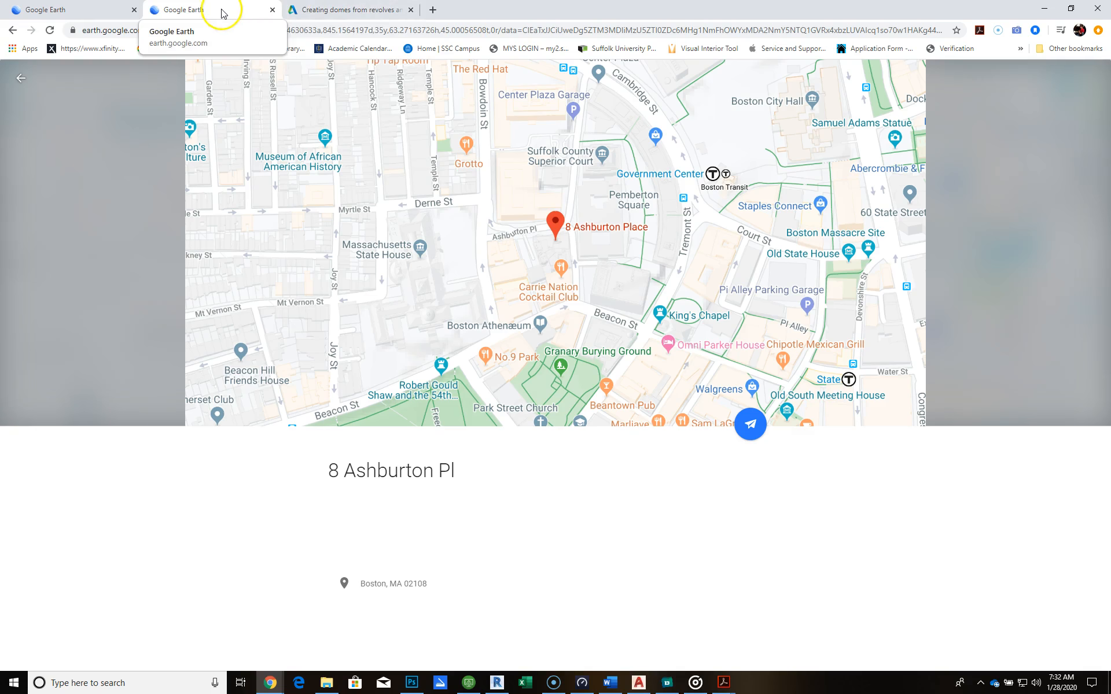
left_click(85, 11)
left_click(218, 10)
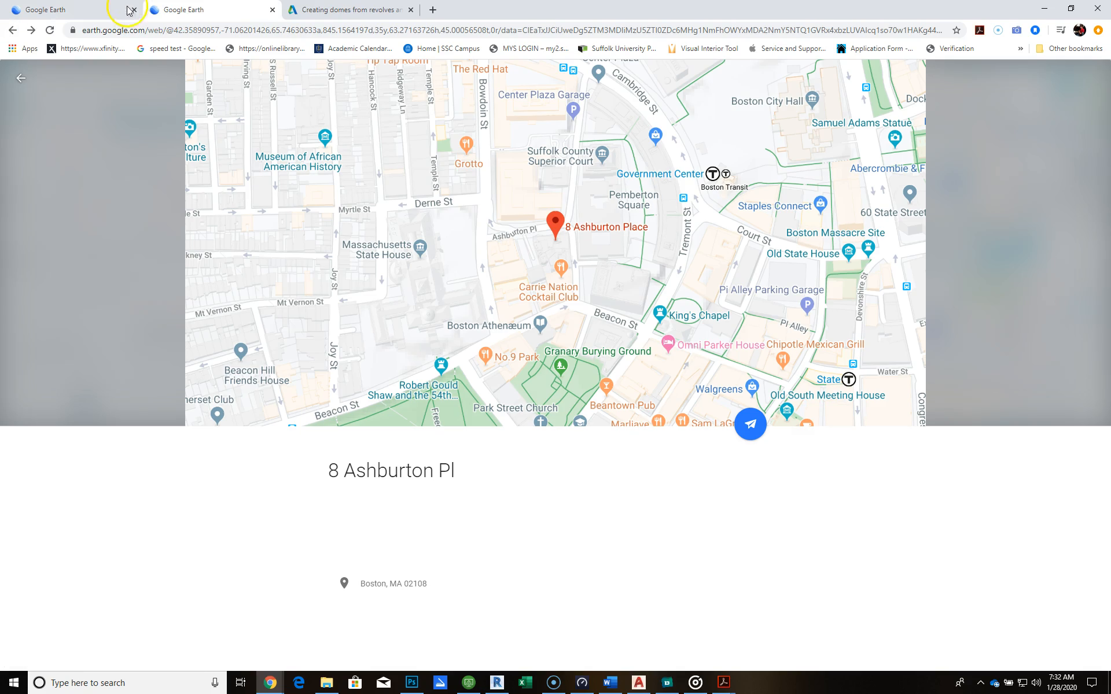
left_click(92, 10)
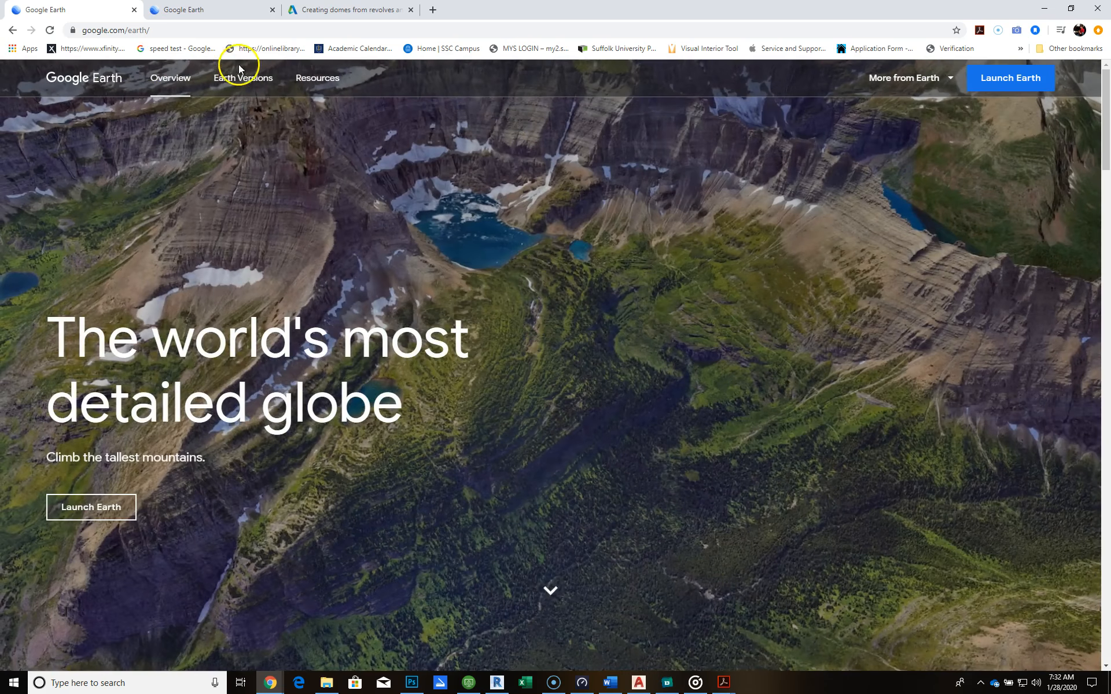
left_click(972, 81)
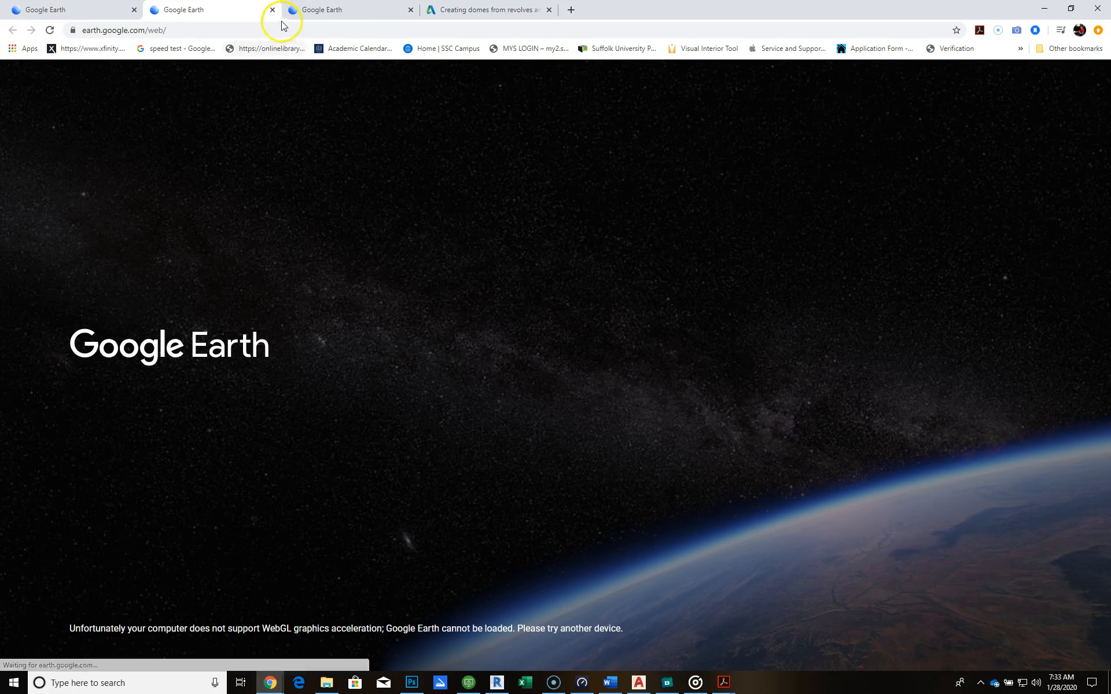
- Close the browser tab with the building's location map and return to the newly launched Google Earth tab
left_click(319, 10)
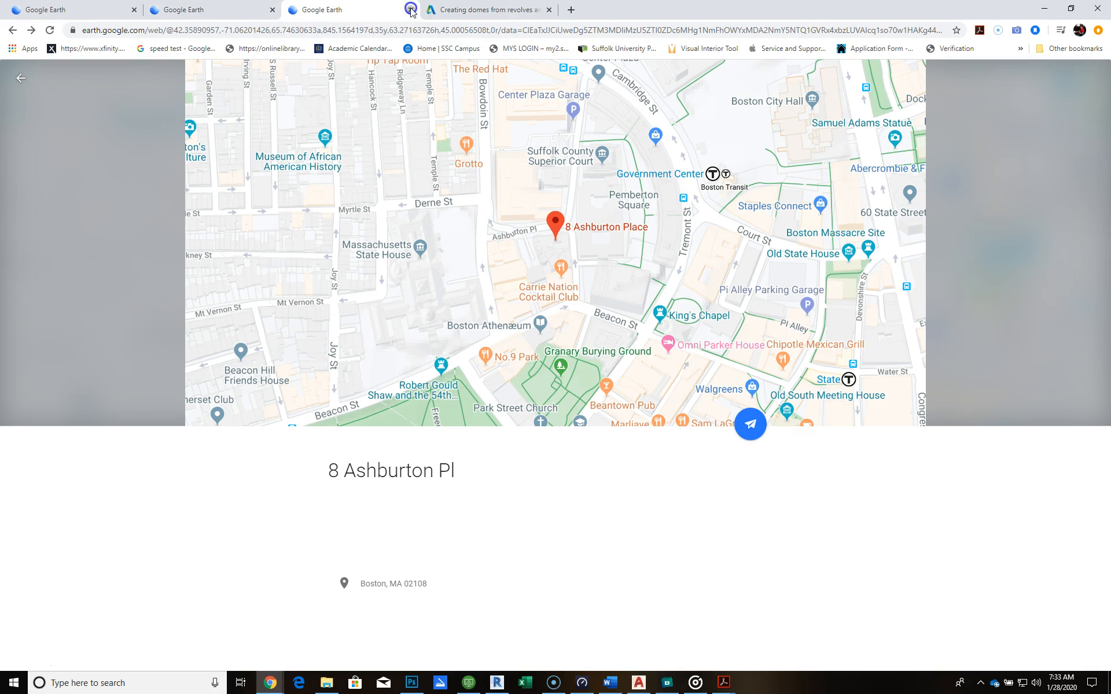
key("ctrl+w")
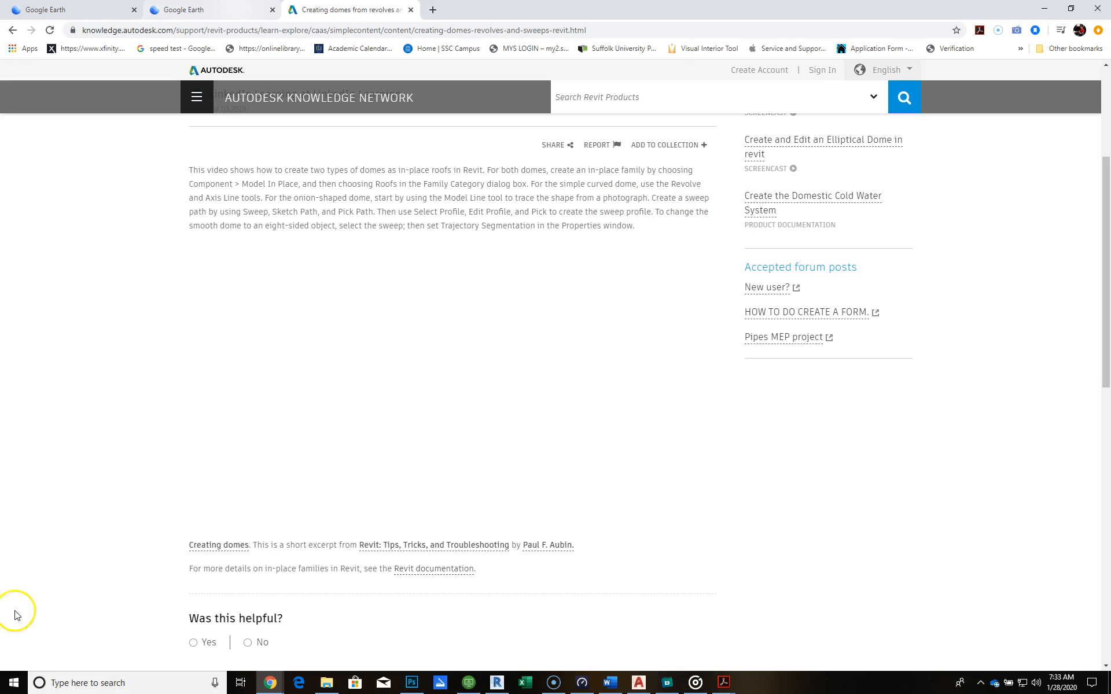
key("ctrl+shift+Tab")
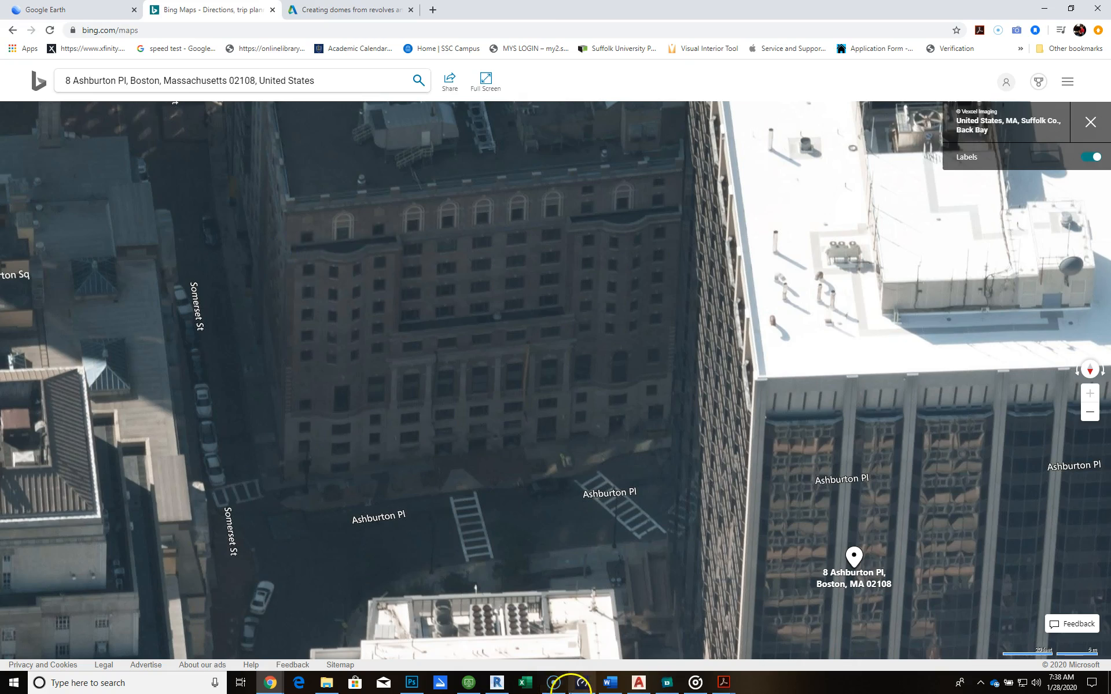
- Return to the remote Revit session and split the long exterior wall at the curved bay between grids 4 and 5
left_click(470, 685)
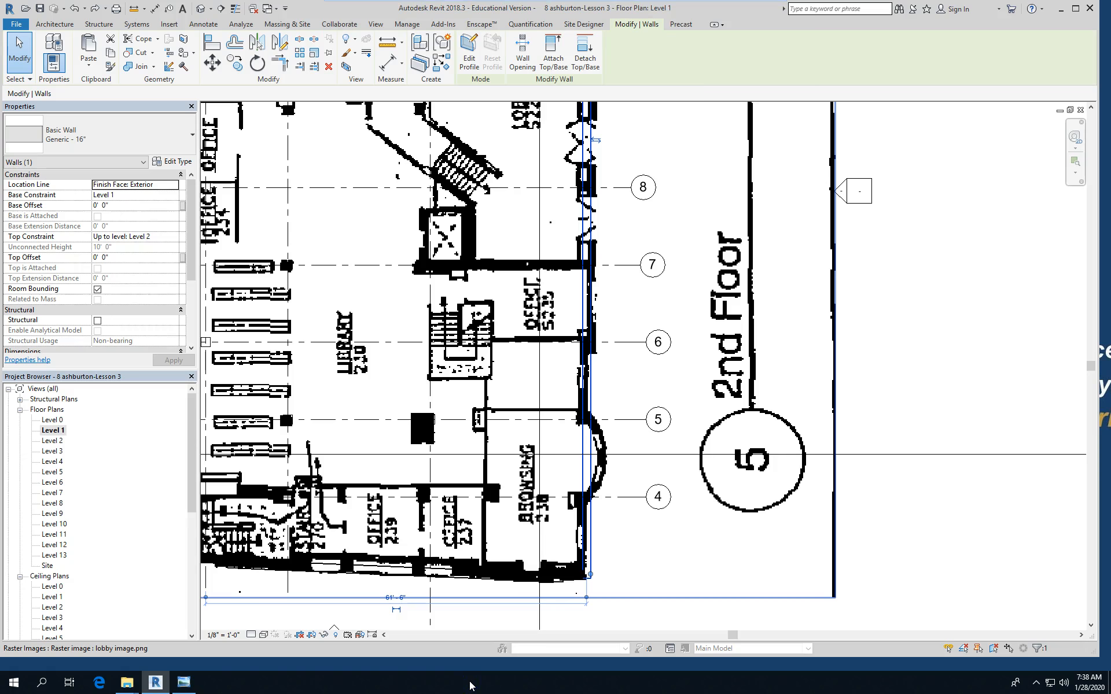
scroll(510, 471, "down", 2)
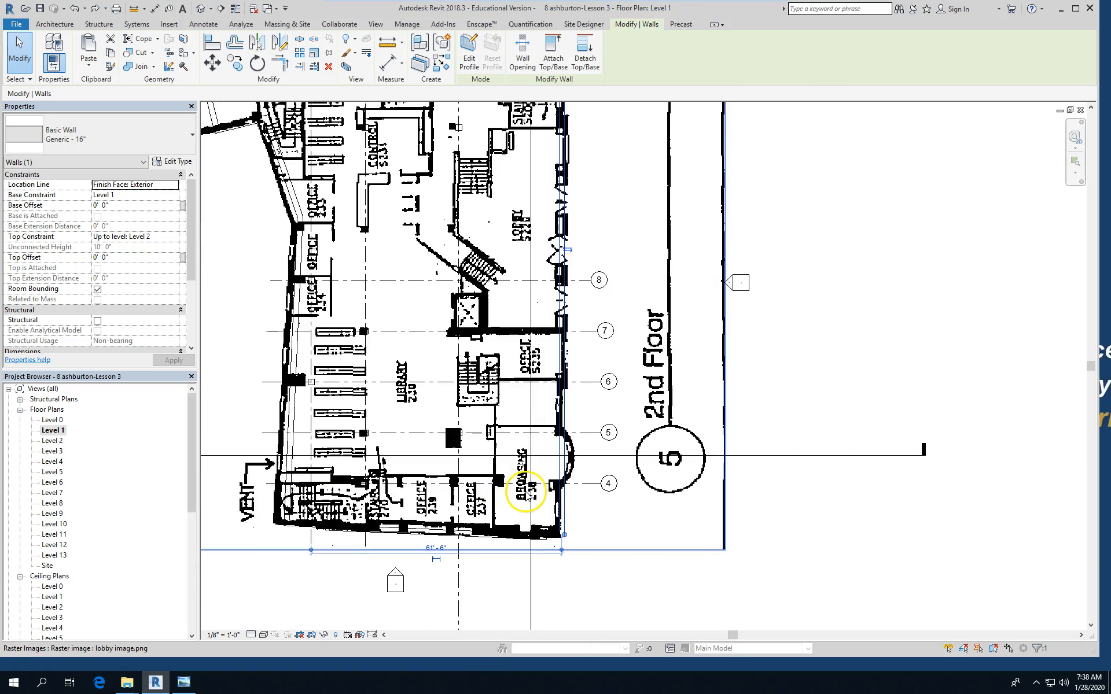
scroll(524, 489, "down", 1)
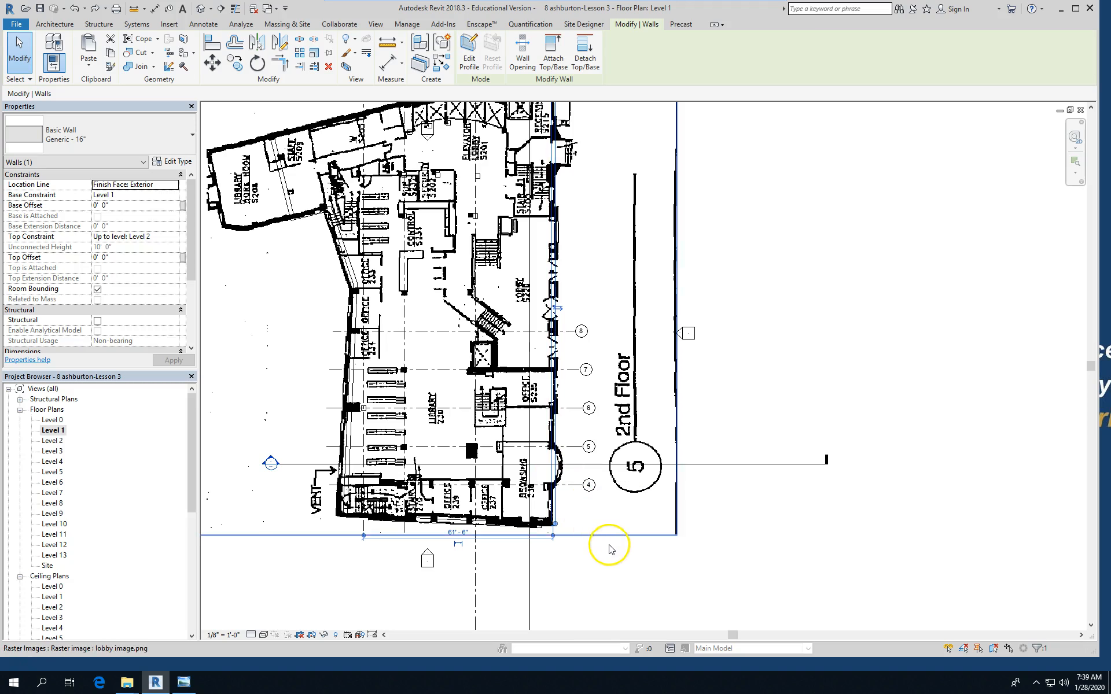
scroll(593, 512, "up", 1)
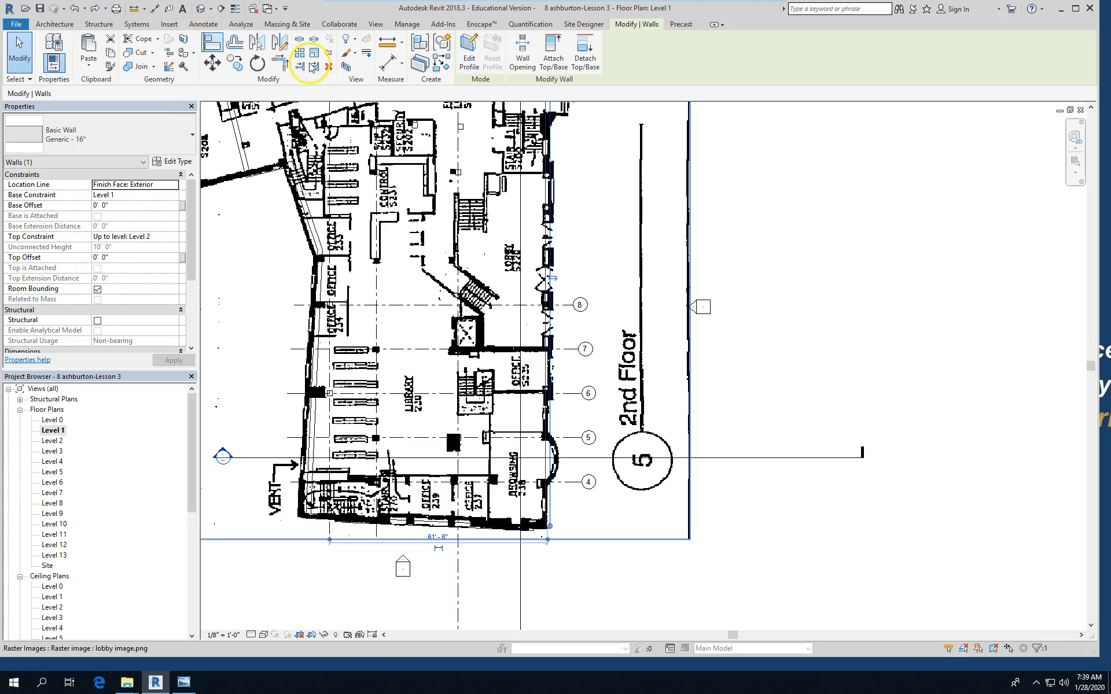
scroll(571, 550, "down", 1)
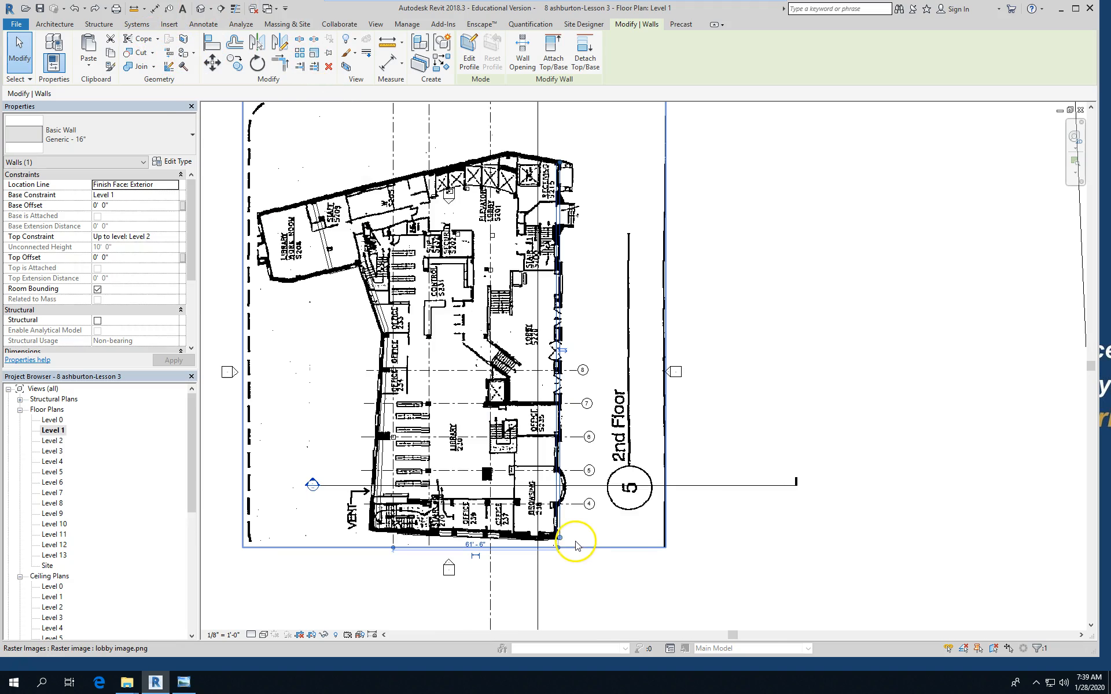
scroll(578, 164, "up", 2)
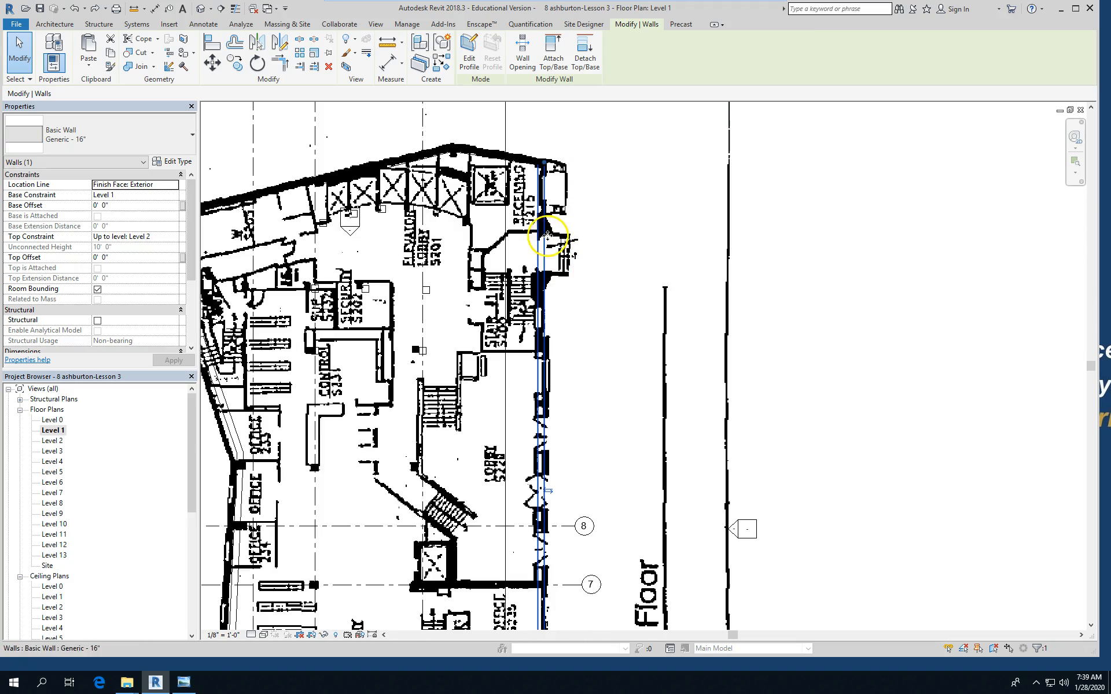
left_click(299, 38)
scroll(578, 144, "down", 2)
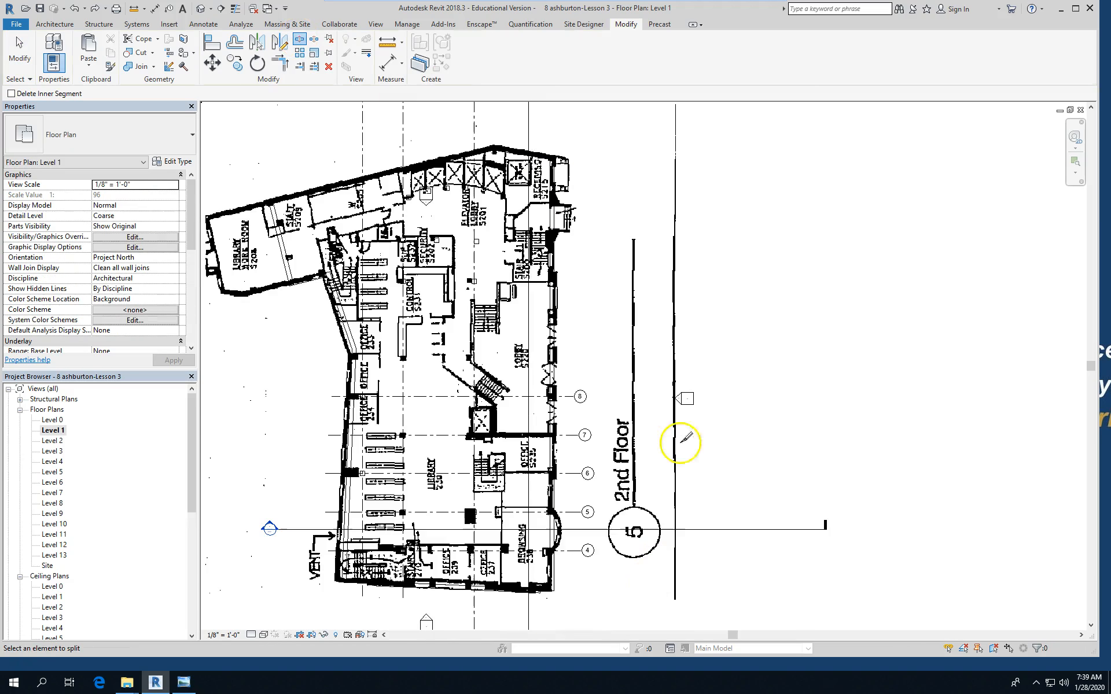
left_click(559, 530)
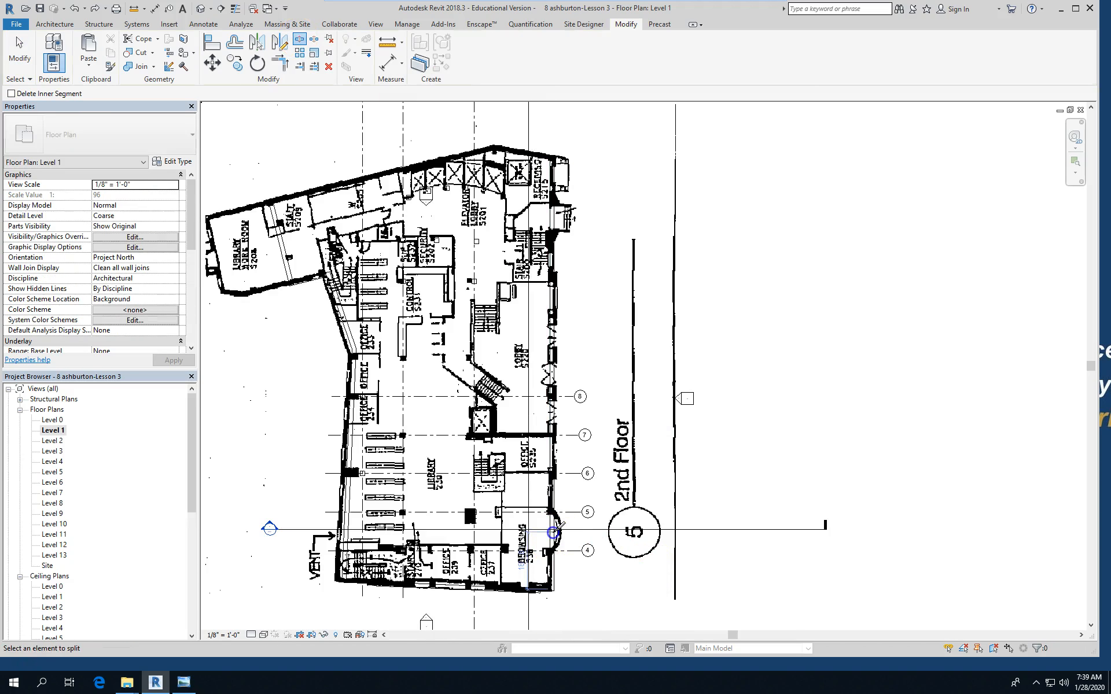
- Pull back the split exterior wall's ends on both sides of the recessed entrance near Receiving, leaving a gap about 13' wide
scroll(578, 214, "up", 2)
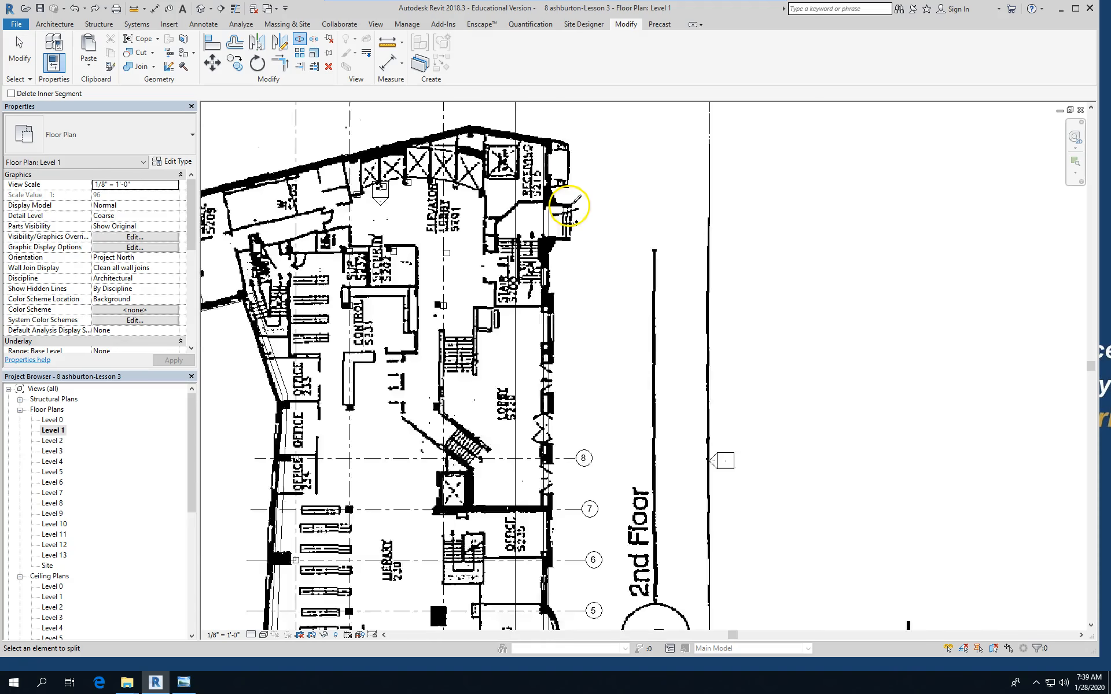
key("Escape")
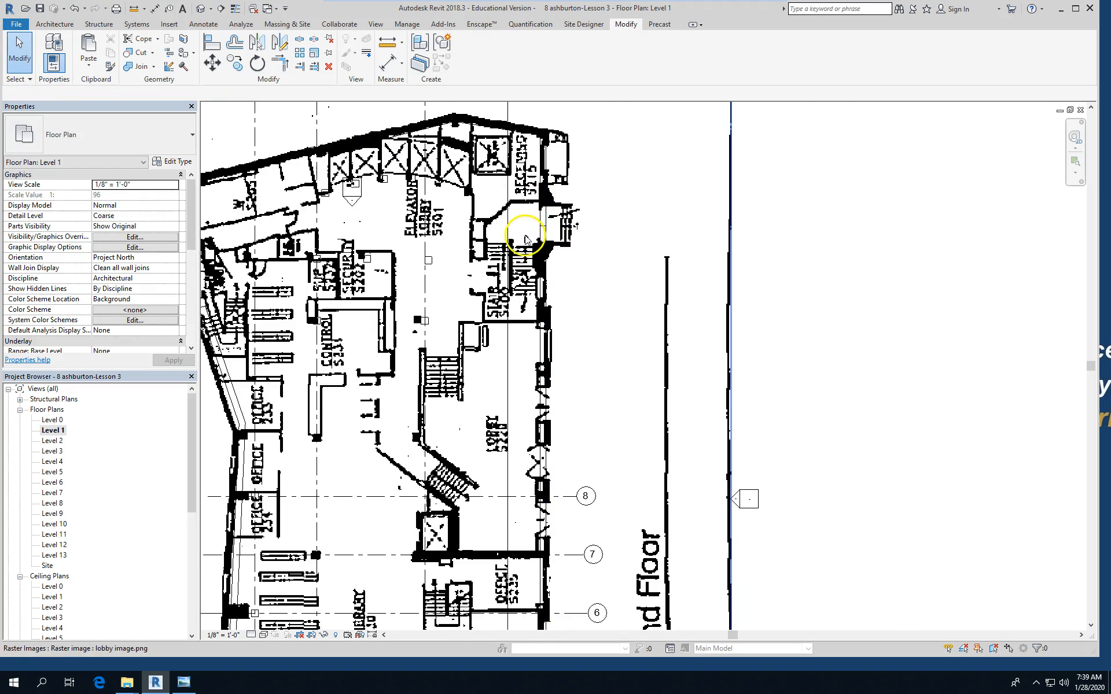
left_click(545, 239)
left_click_drag(545, 230, 545, 253)
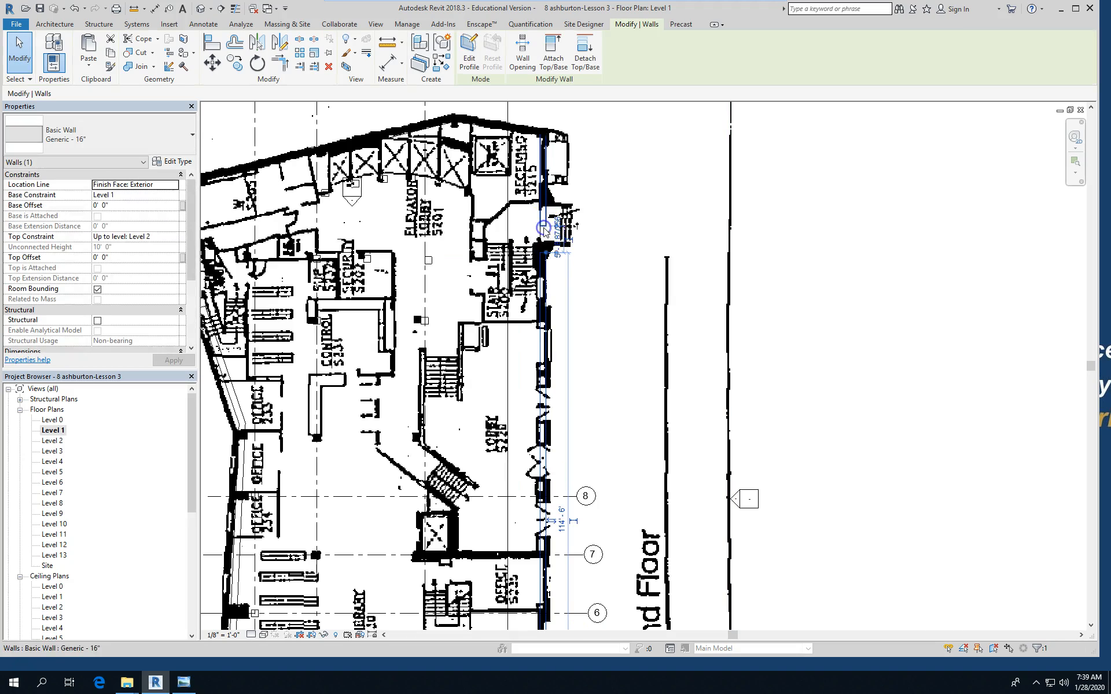
key("r")
key("s")
left_click(546, 133)
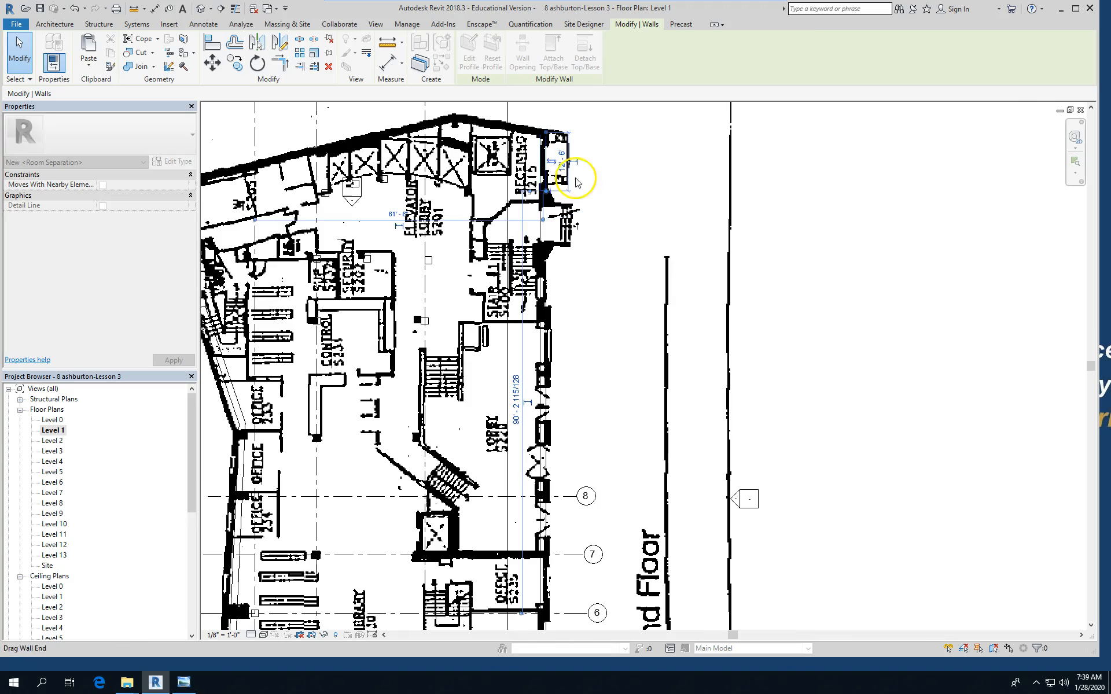
- Select the long exterior wall at the curved bay to check whether it is split between grids 4 and 5
scroll(546, 150, "down", 3)
scroll(565, 564, "up", 2)
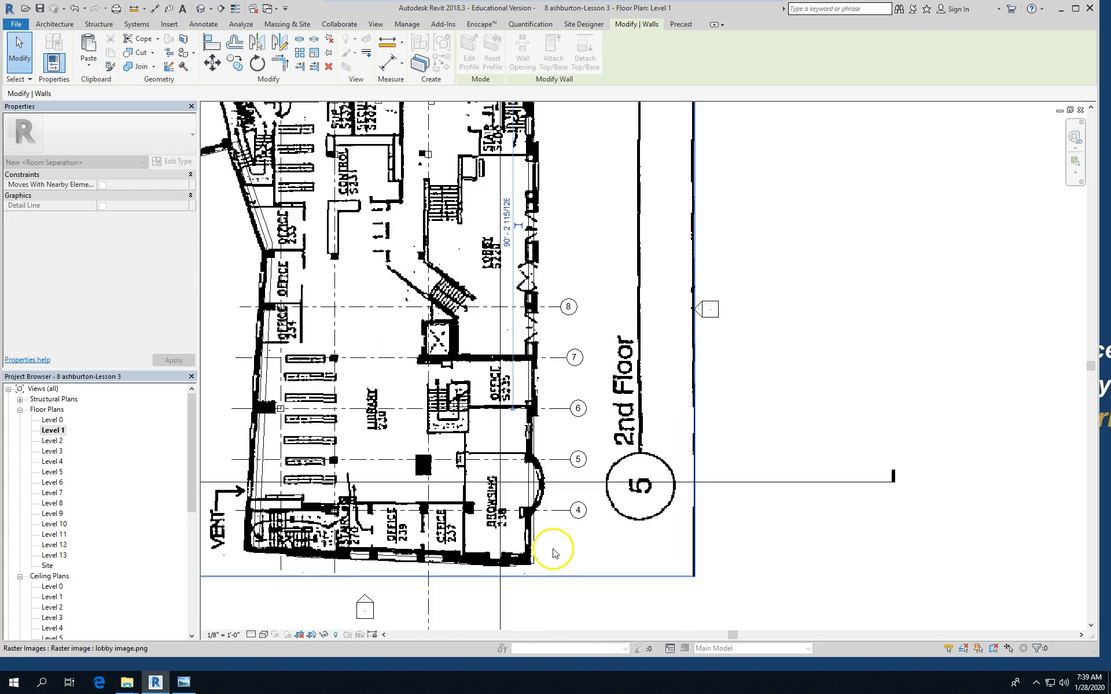
left_click(519, 466)
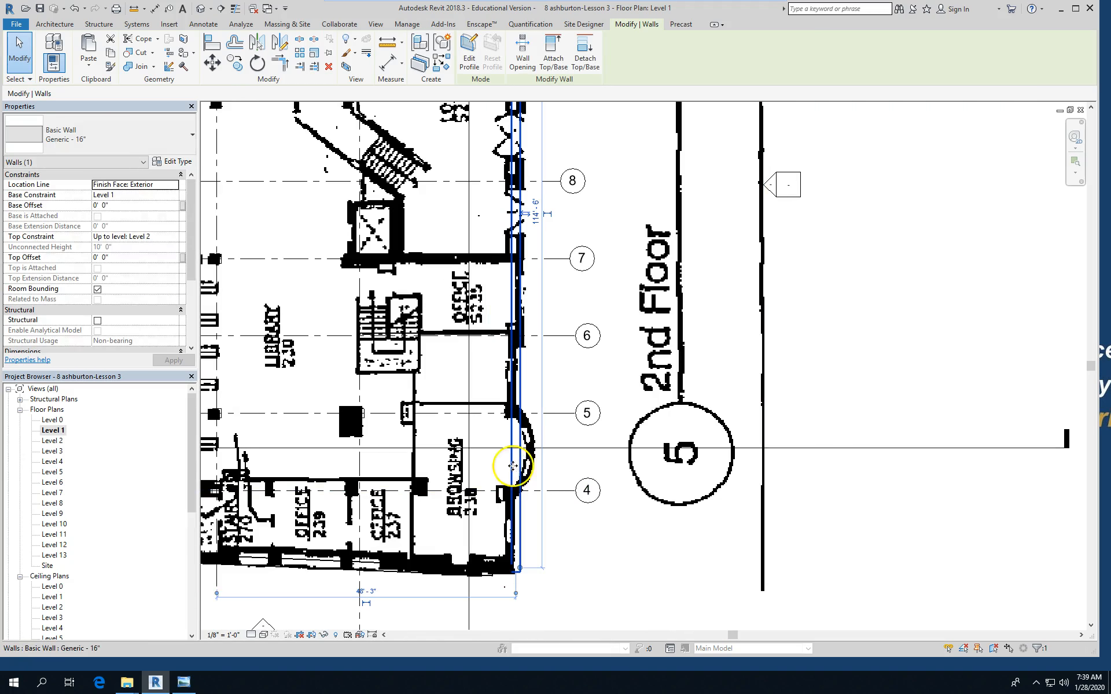
left_click(602, 478)
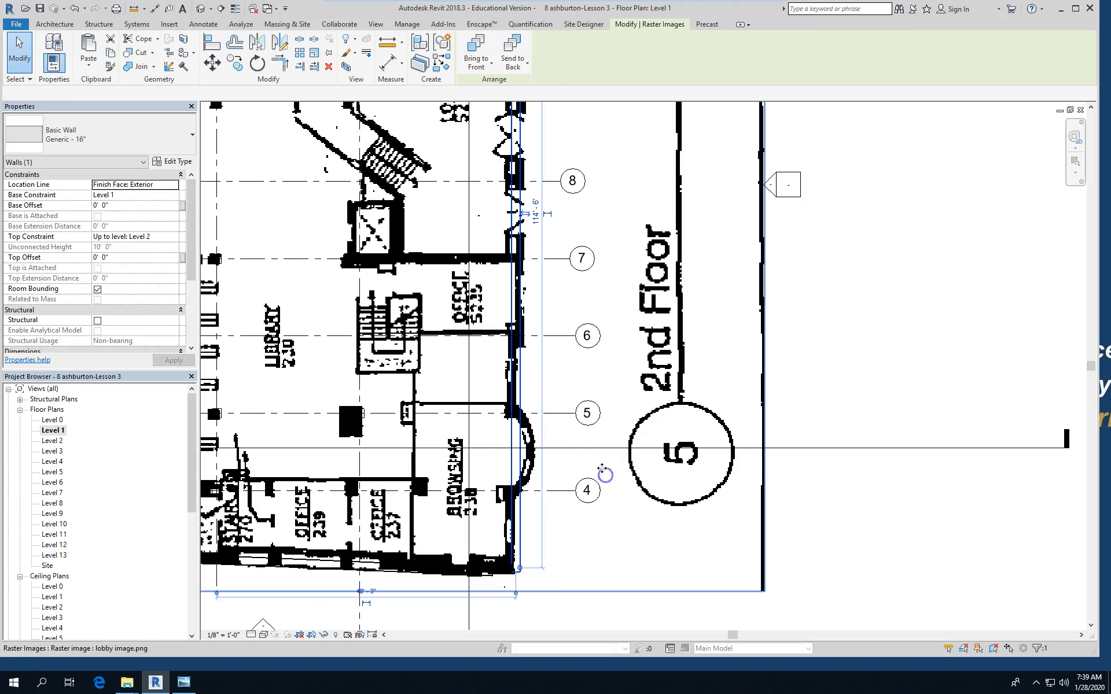
key("Escape")
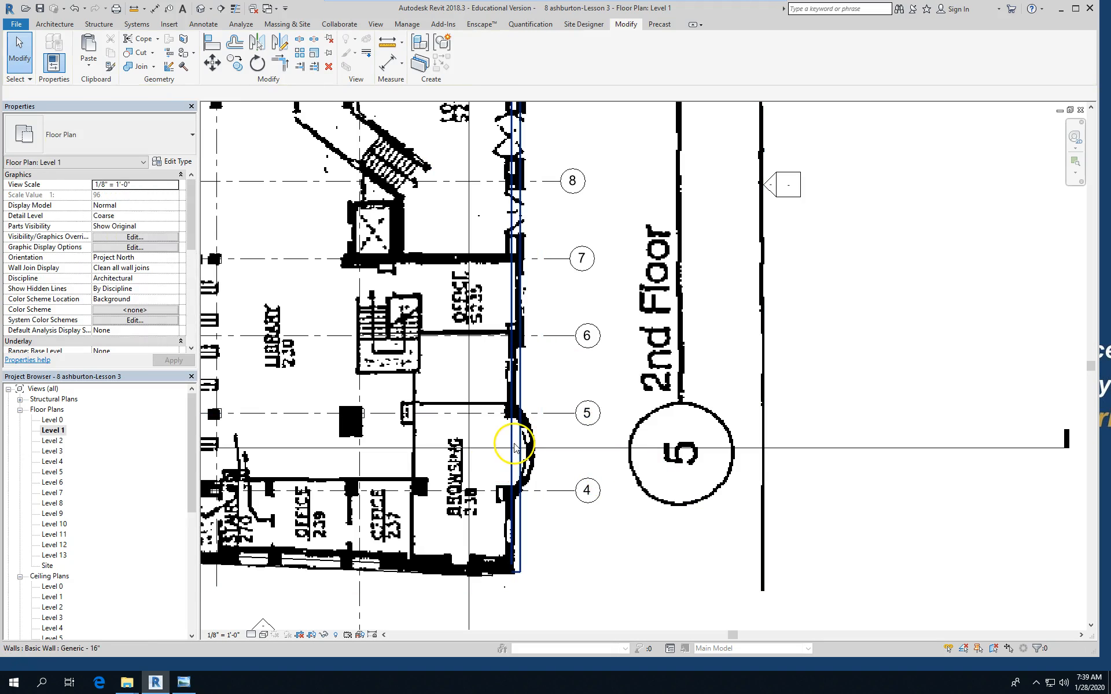
left_click(520, 450)
scroll(528, 455, "up", 2)
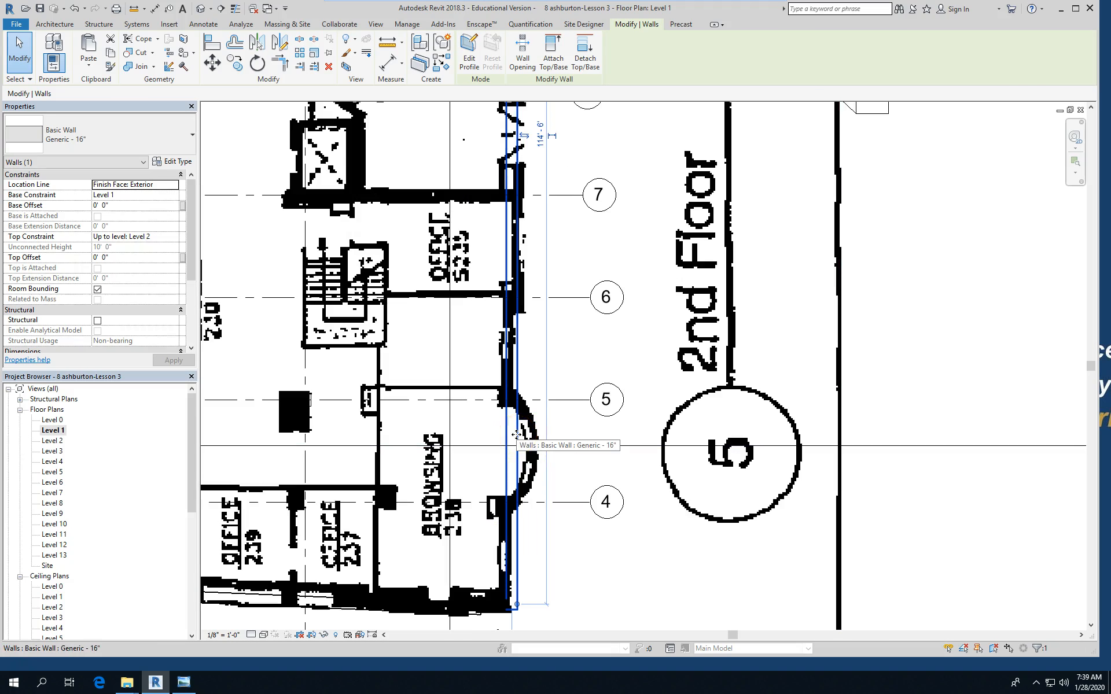
- Set the Level 1 view's visual style to Hidden Line and check the extent of the exterior wall running past grids 4 to 8
left_click(265, 637)
left_click(301, 578)
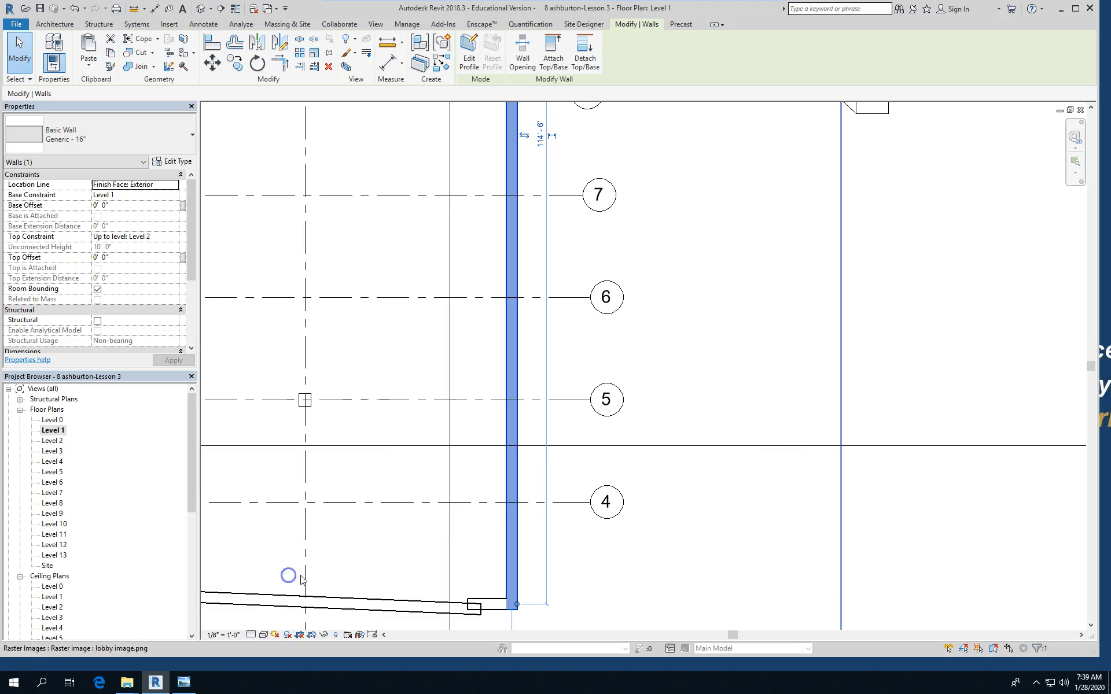
left_click(575, 486)
scroll(411, 453, "down", 2)
scroll(501, 518, "down", 1)
scroll(505, 504, "down", 1)
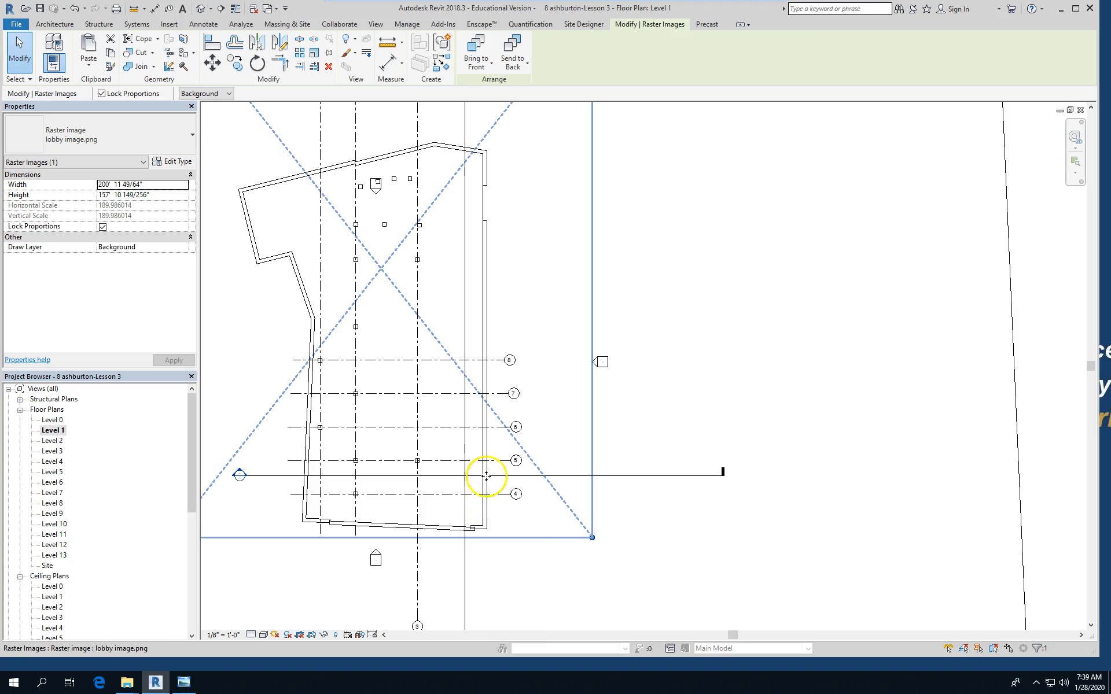
left_click(479, 488)
left_click(485, 492)
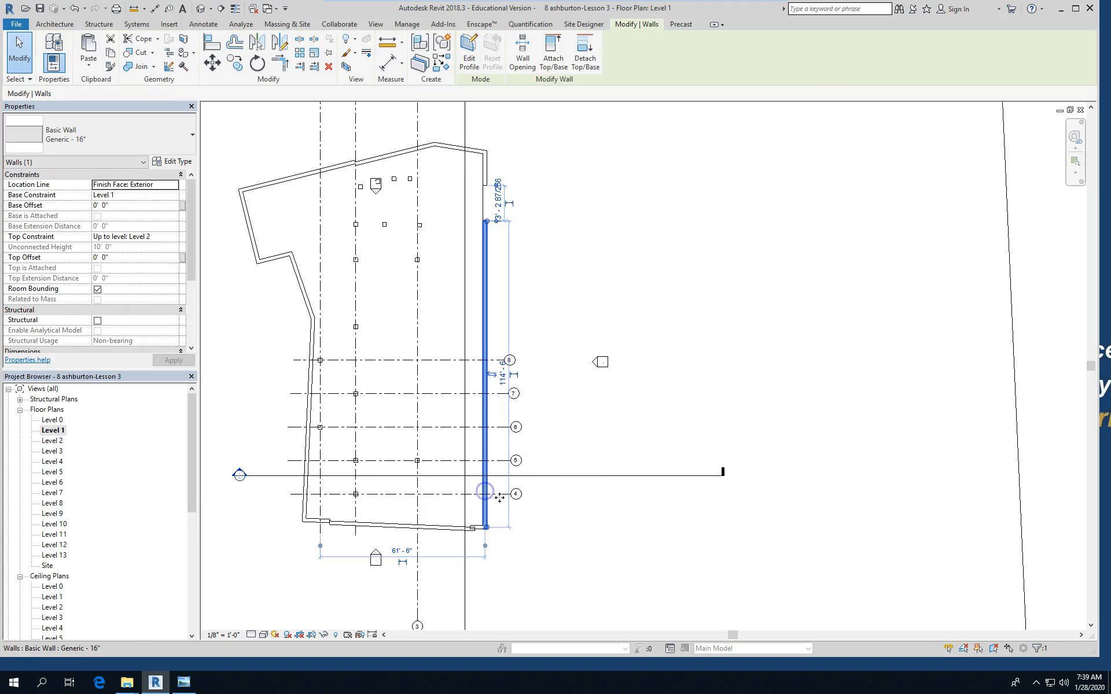
left_click(557, 566)
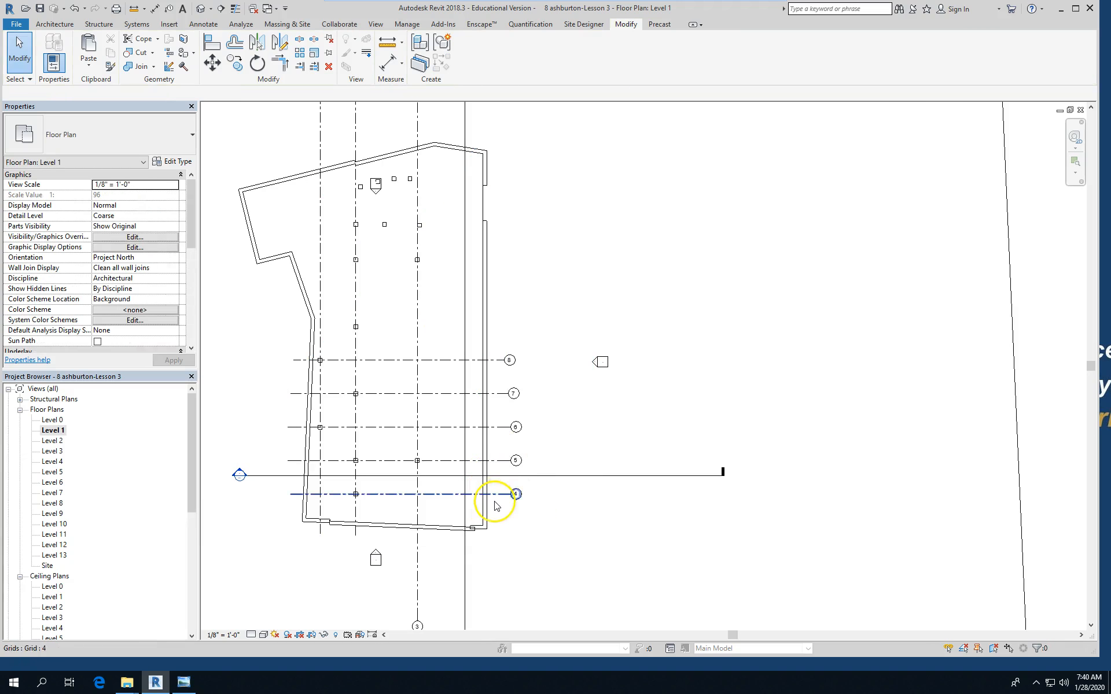
- Split the exterior wall between grids 4 and 5, about 17'-6" from its lower corner
scroll(494, 507, "up", 1)
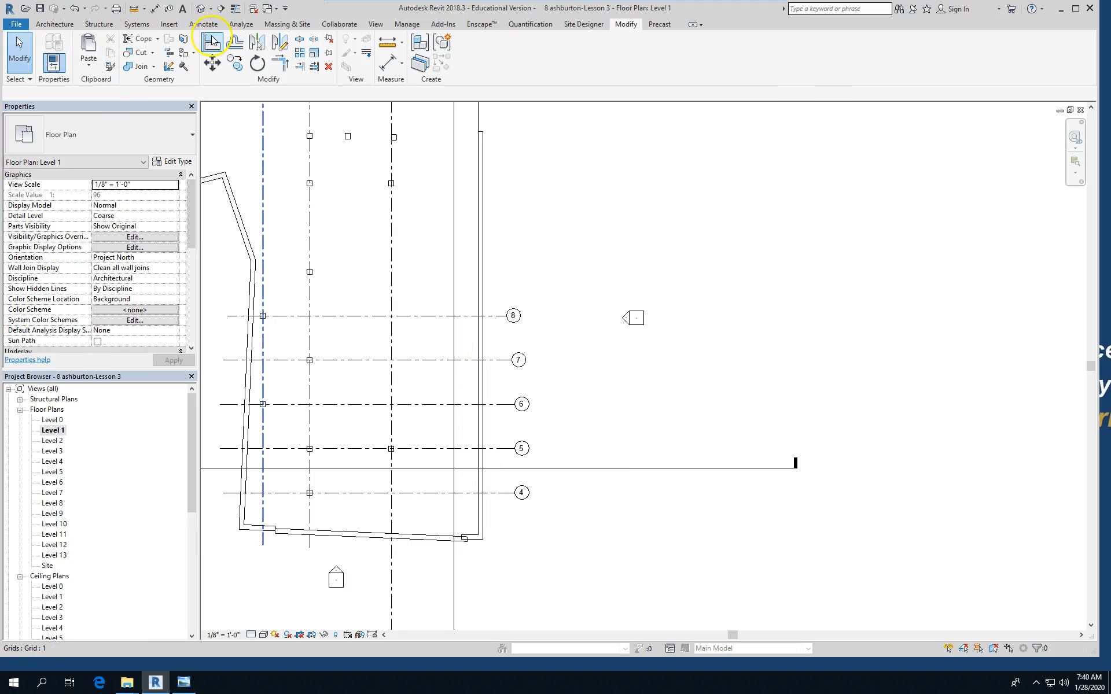
left_click(299, 39)
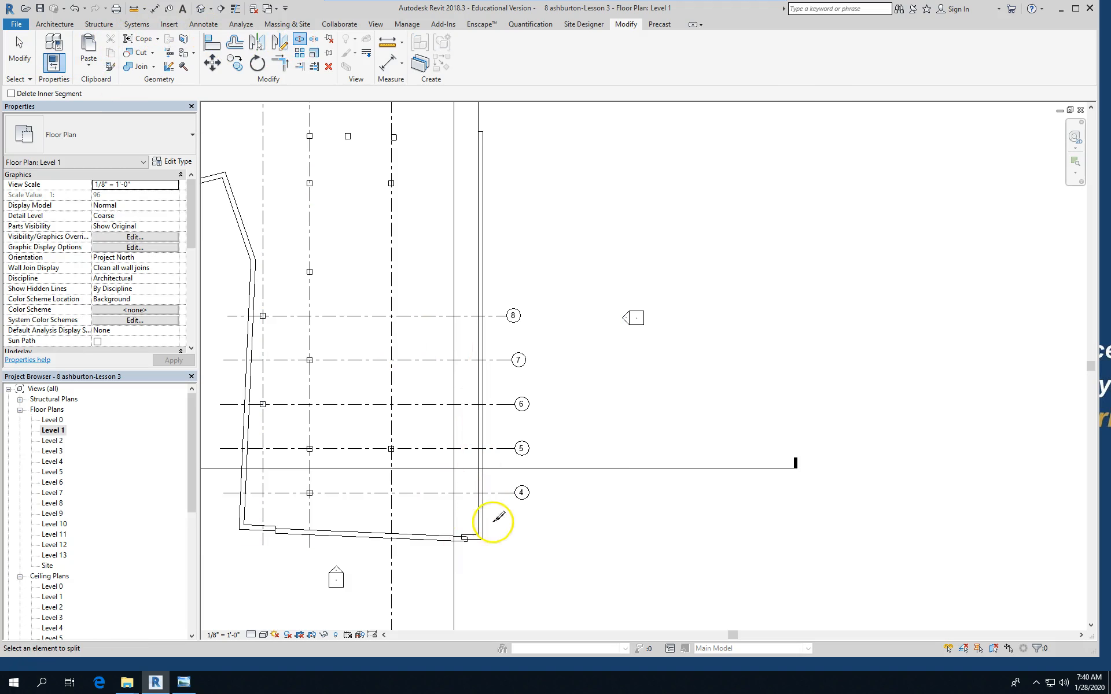
left_click(480, 475)
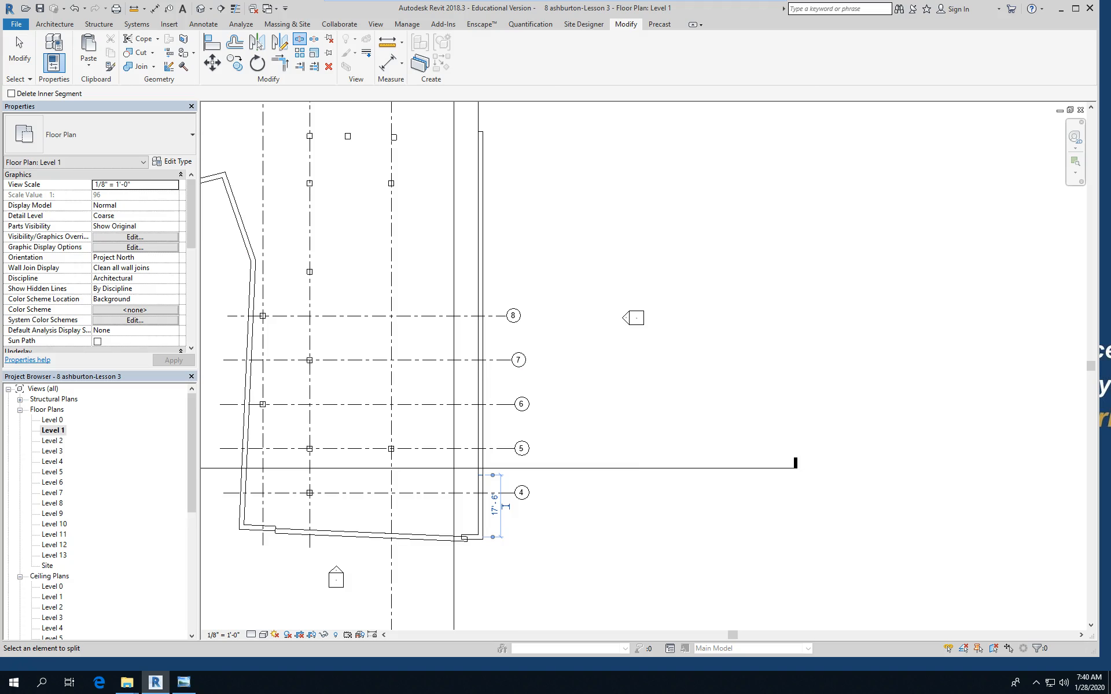
key("Escape")
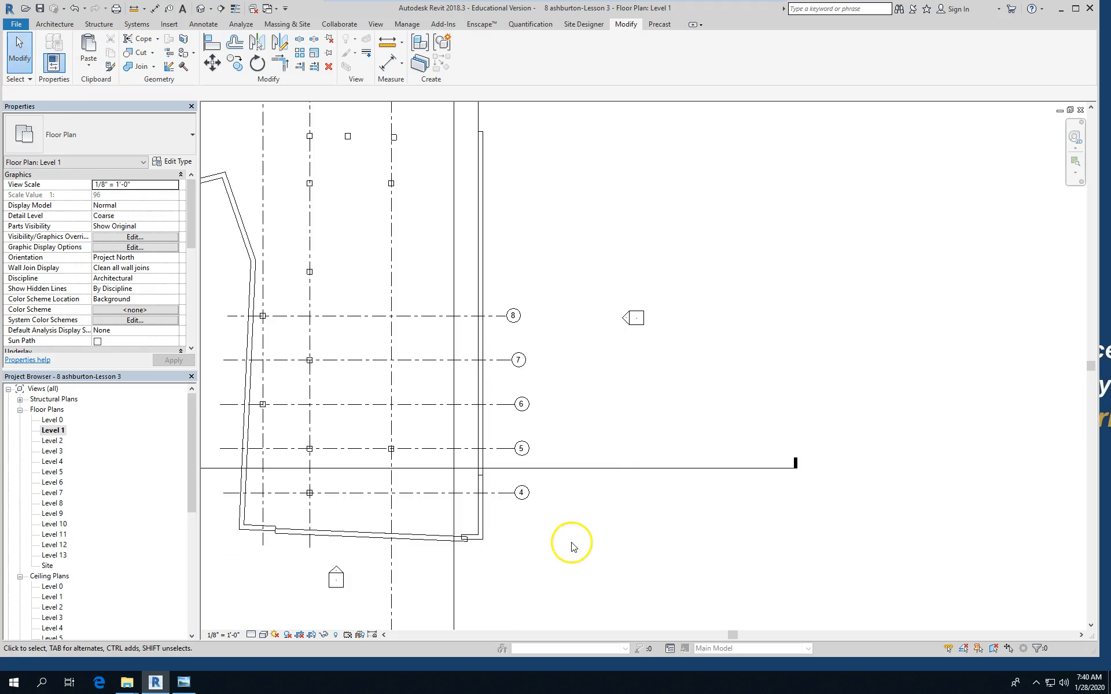
- Pull back both wall ends at the new split, making the lower segment about 14' and the upper one about 91'-6" long
scroll(489, 496, "up", 1)
left_click(480, 488)
left_click_drag(479, 472, 474, 447)
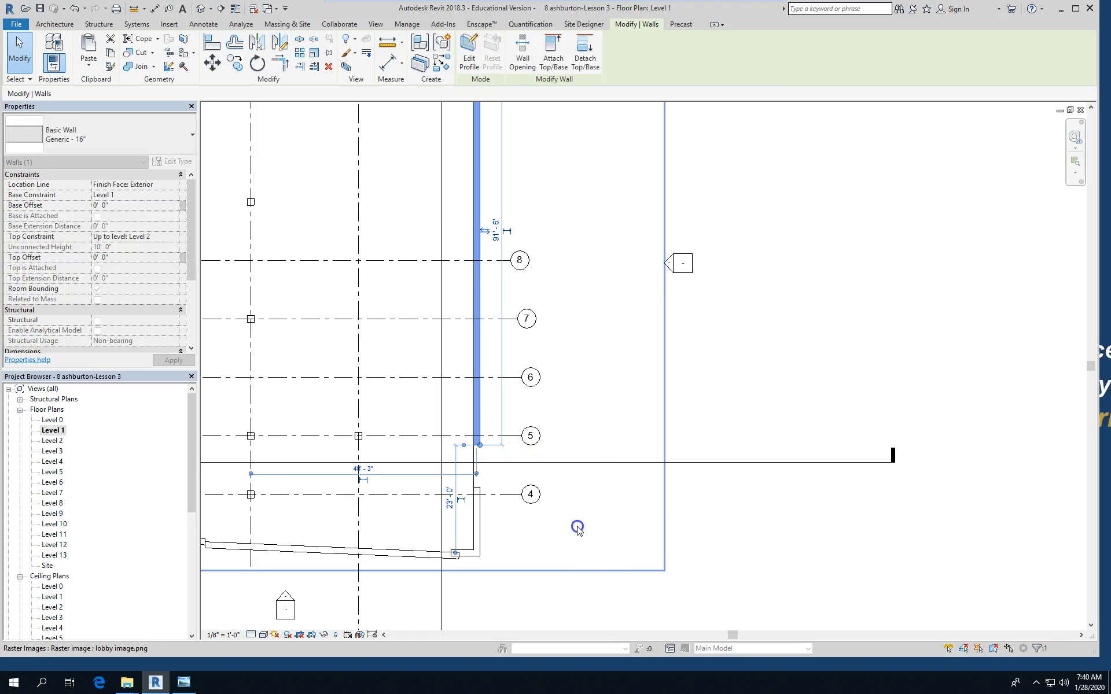
left_click(479, 558)
- Set the visual style to Wireframe and compare the wall opening with the curved bay on the lobby image
scroll(485, 554, "down", 1)
scroll(486, 554, "down", 1)
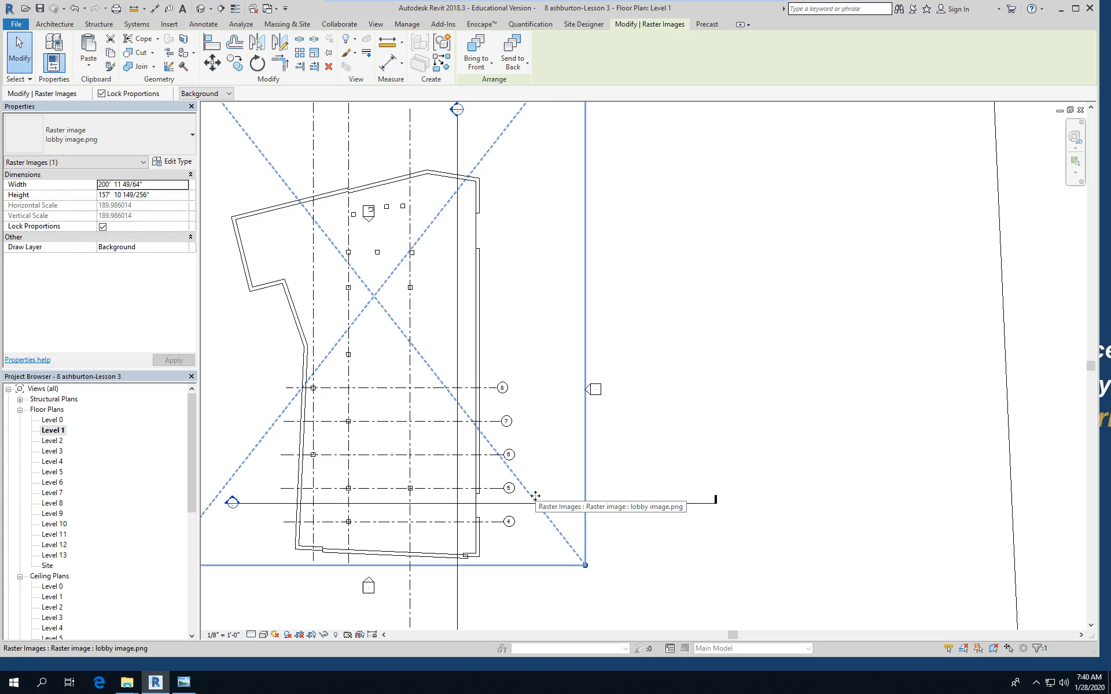
left_click(264, 635)
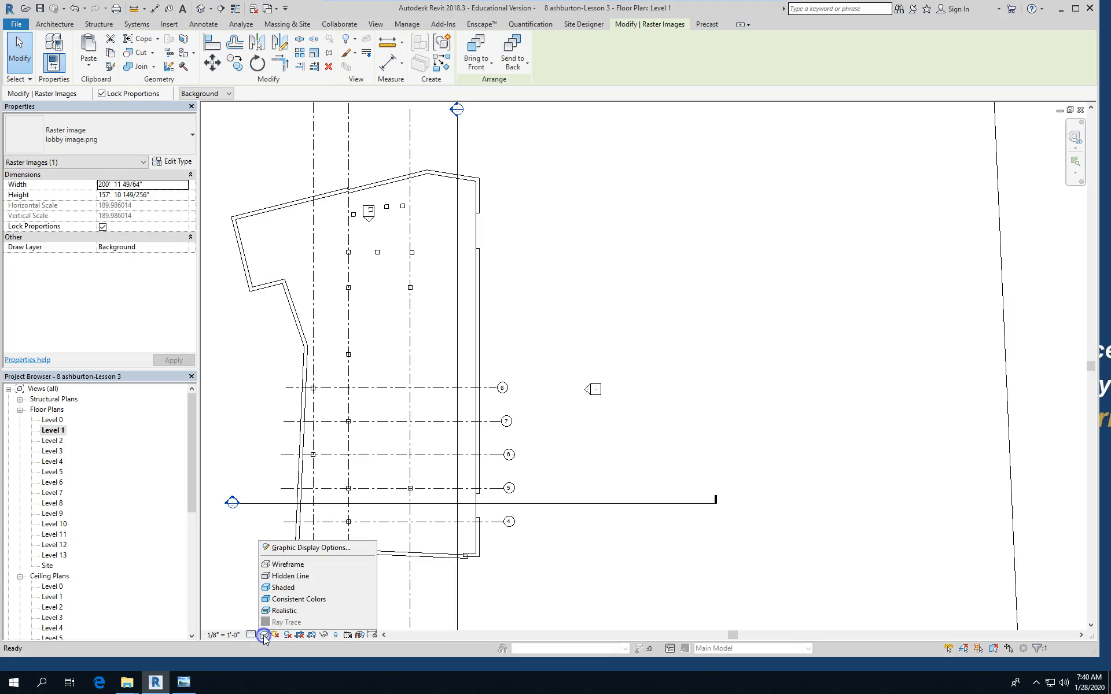
left_click(316, 565)
scroll(470, 513, "up", 1)
scroll(470, 513, "up", 2)
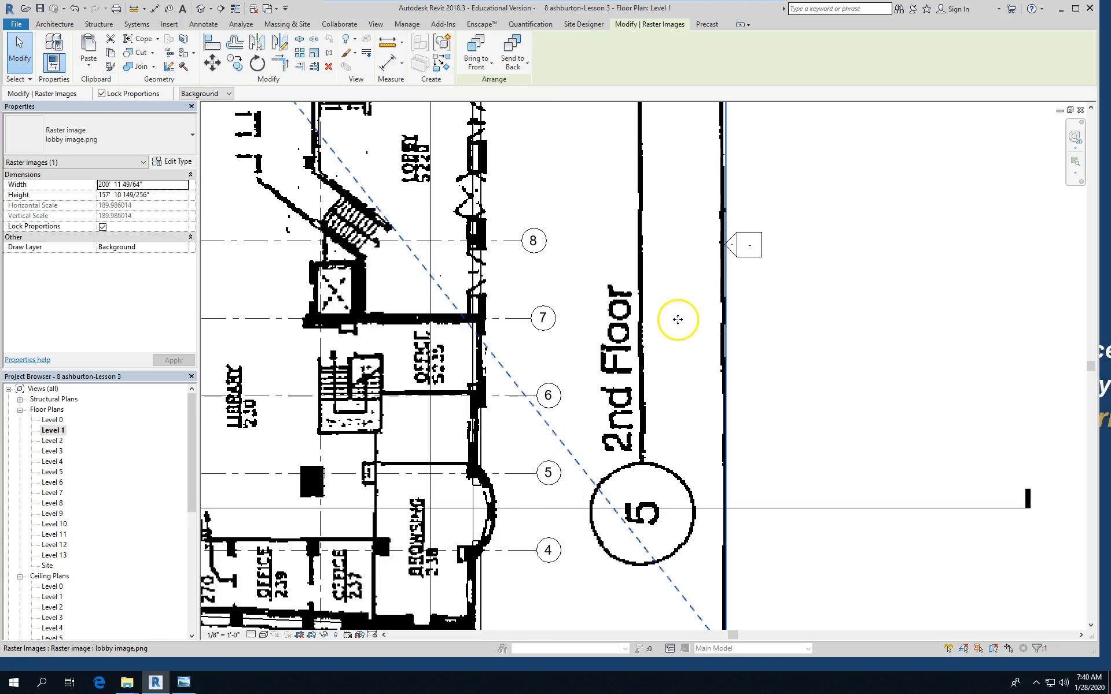
scroll(527, 269, "down", 1)
scroll(489, 516, "up", 1)
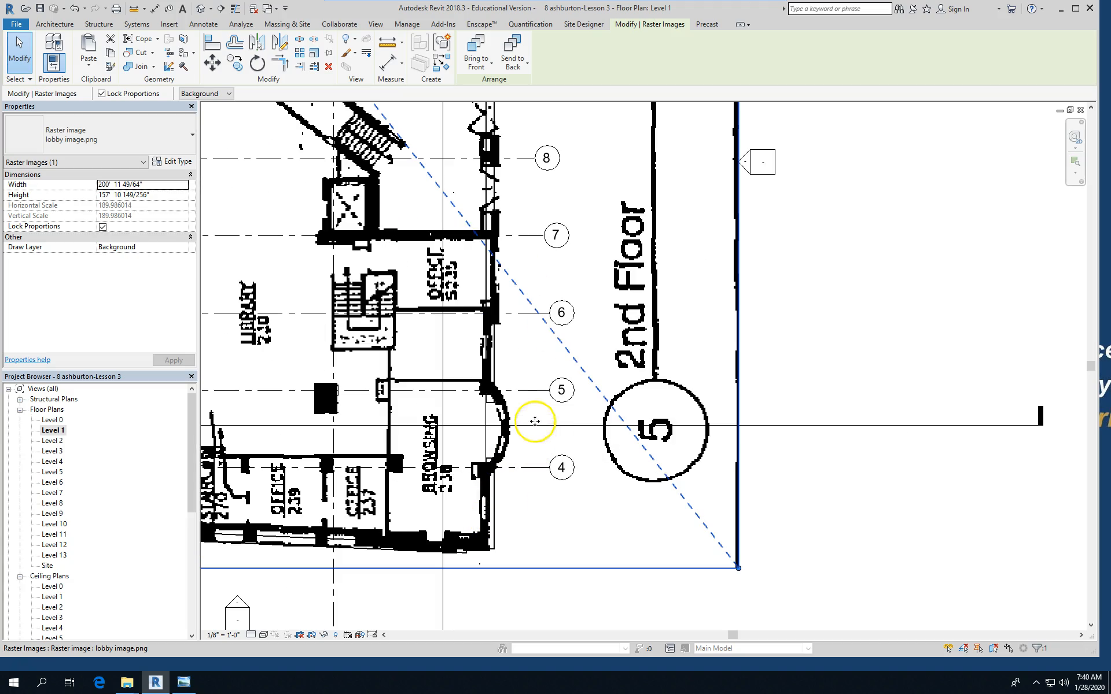
key("Escape")
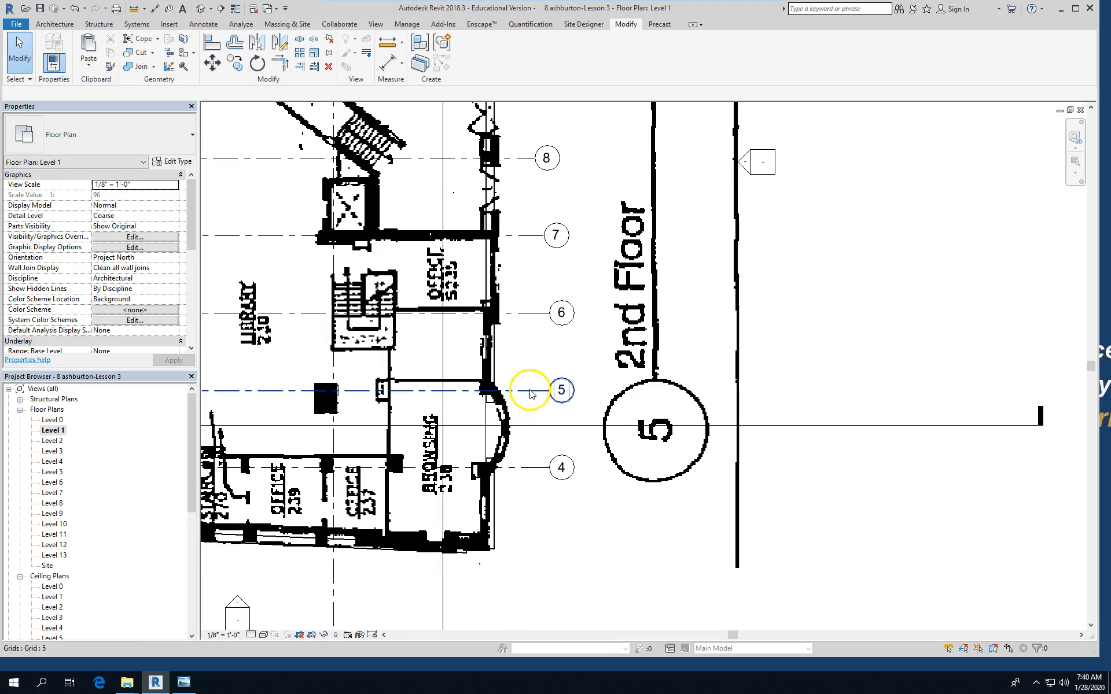
- Place an aligned dimension between grids 4 and 5 beside the curved bay
left_click(203, 24)
left_click(50, 47)
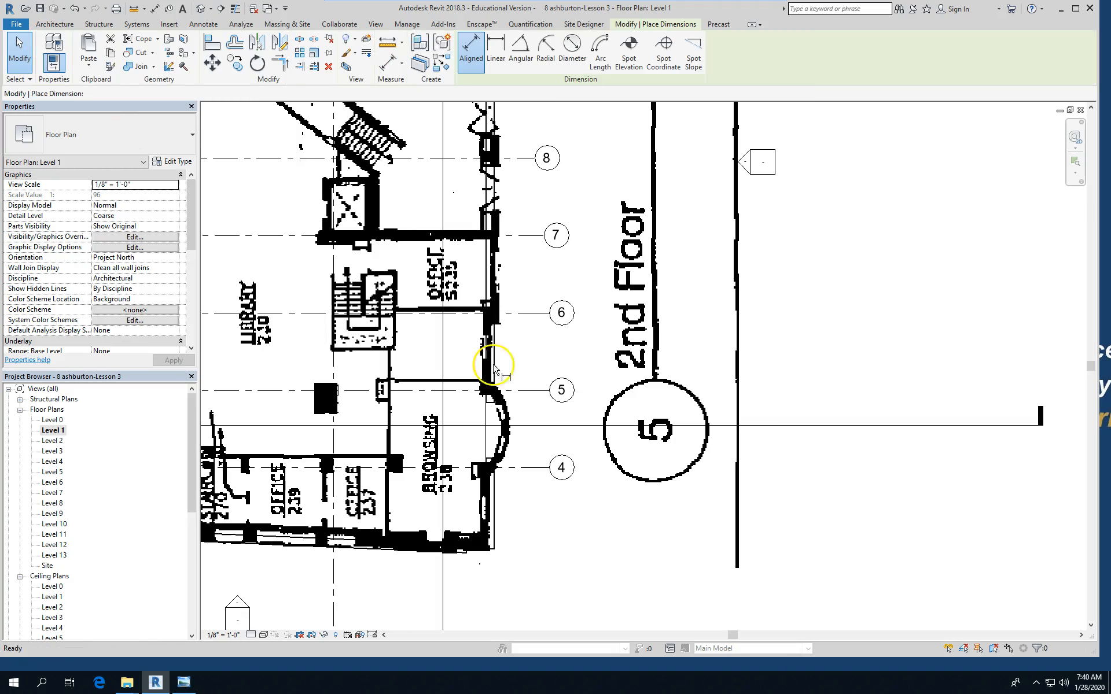
left_click(531, 468)
left_click(533, 390)
left_click(543, 431)
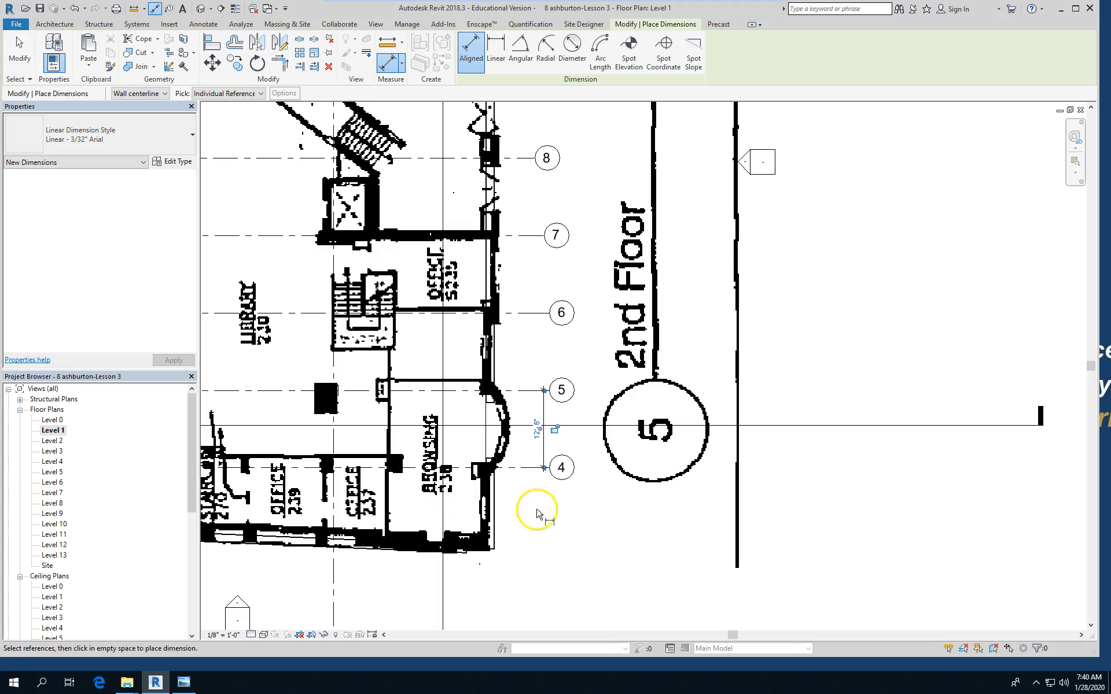
scroll(516, 488, "down", 4)
scroll(541, 154, "down", 2)
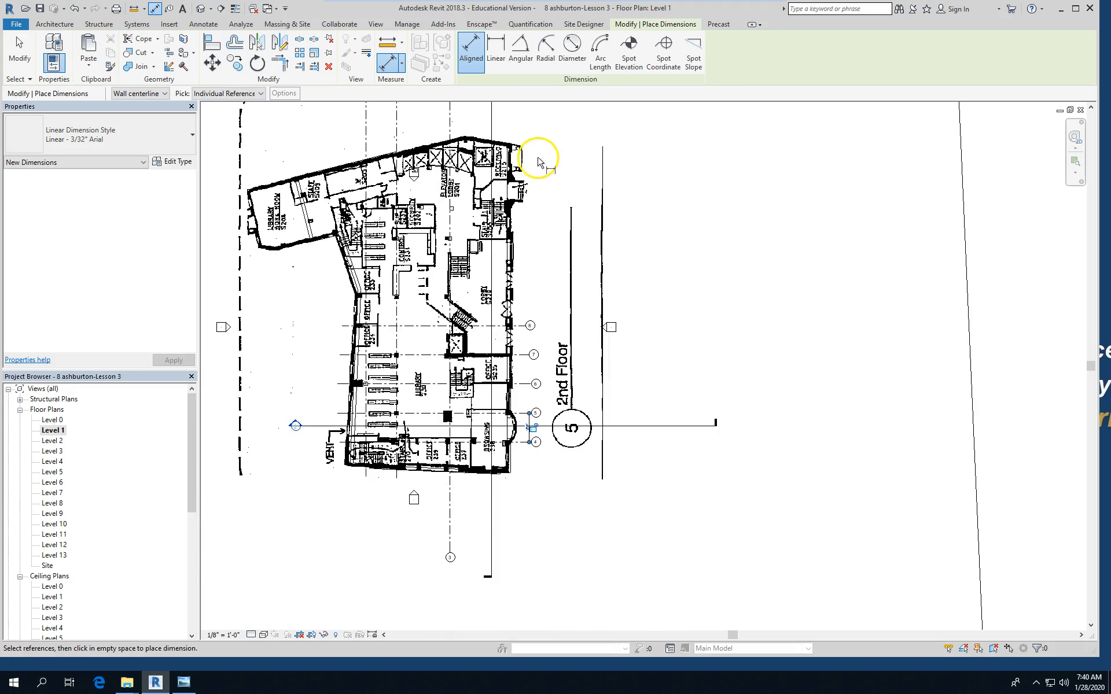
scroll(527, 182, "up", 1)
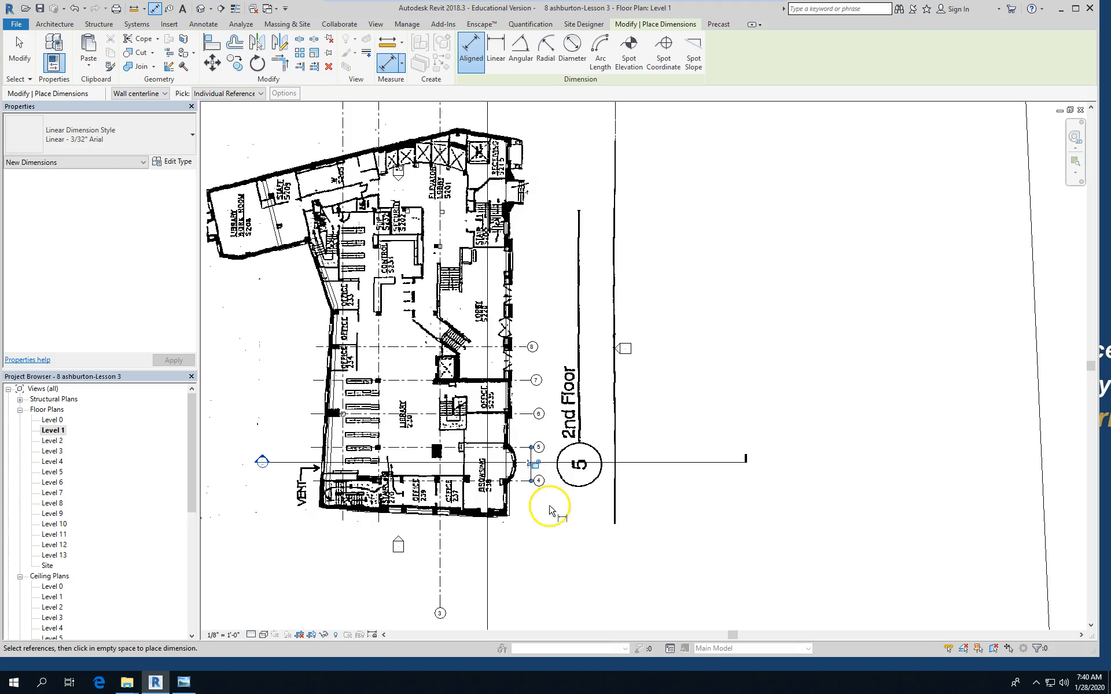
scroll(528, 508, "up", 3)
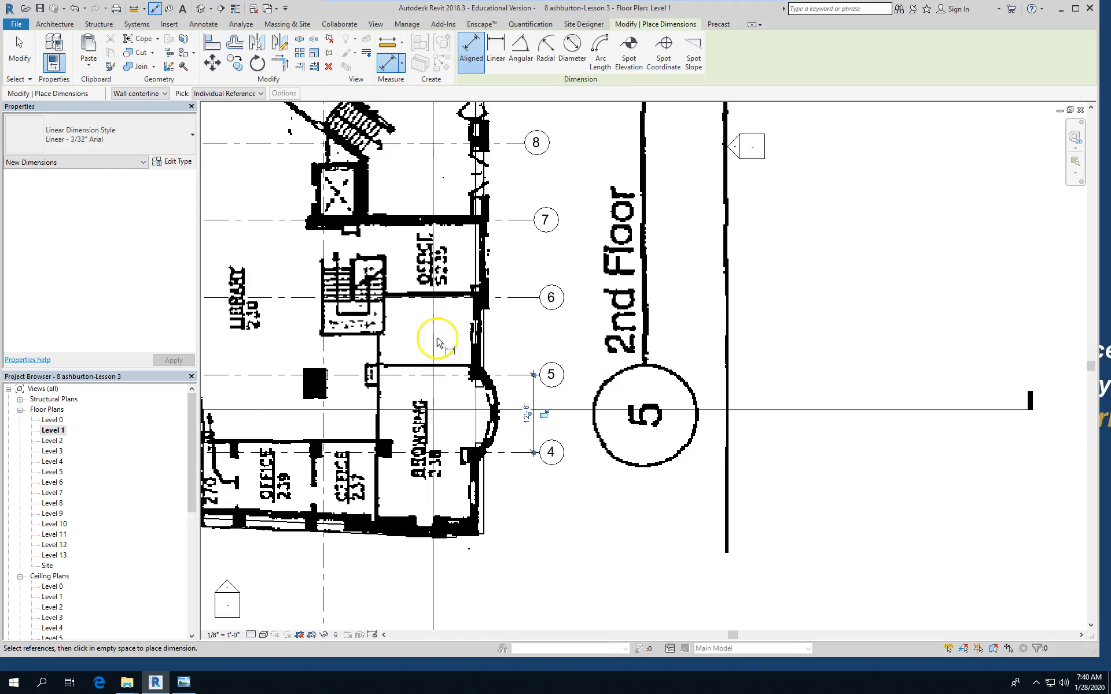
left_click(19, 49)
scroll(545, 445, "up", 2)
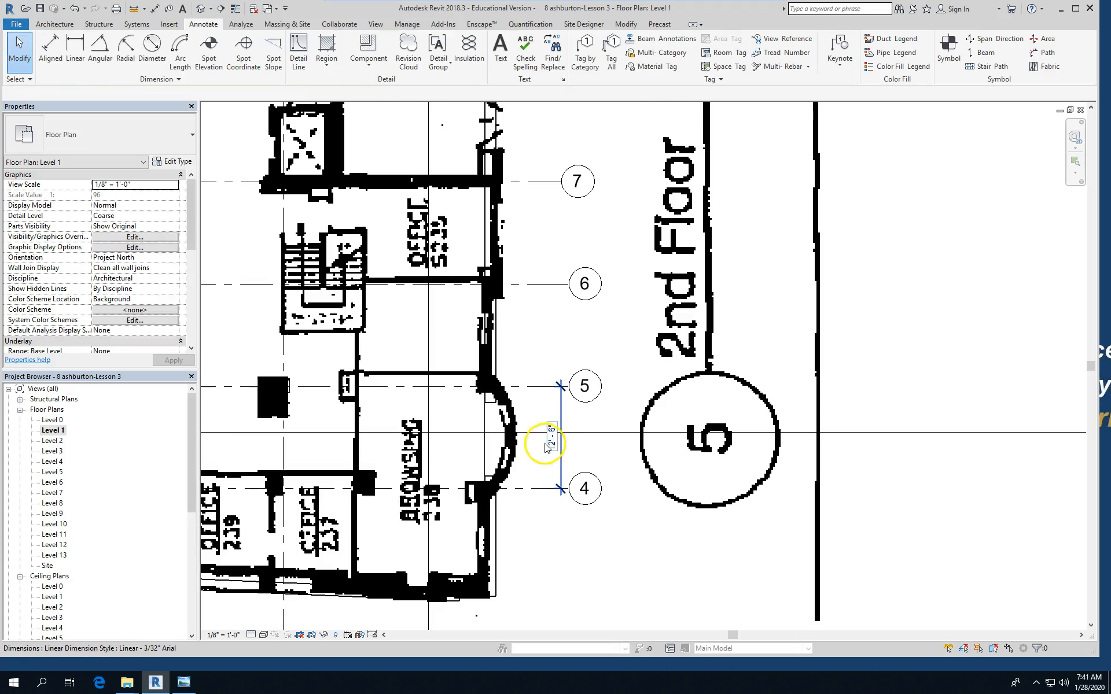
- Switch to the Hidden Line visual style and stretch the bay opening's lower wall end to grid 4 and upper wall end to grid 5
left_click(264, 635)
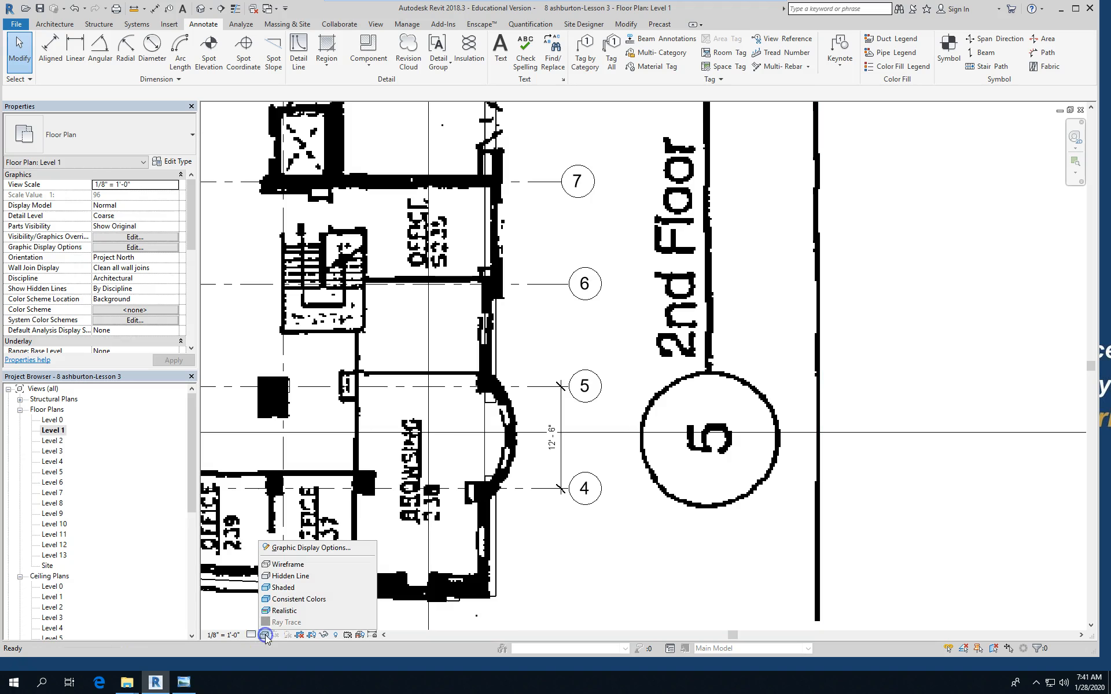
left_click(290, 576)
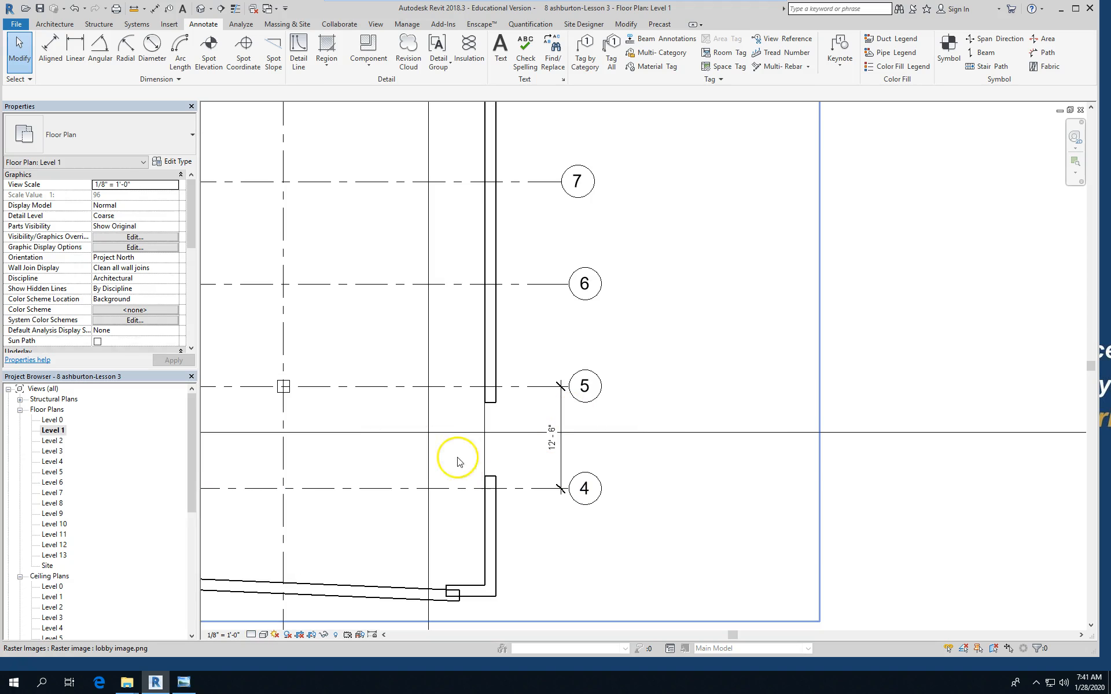
left_click(498, 480)
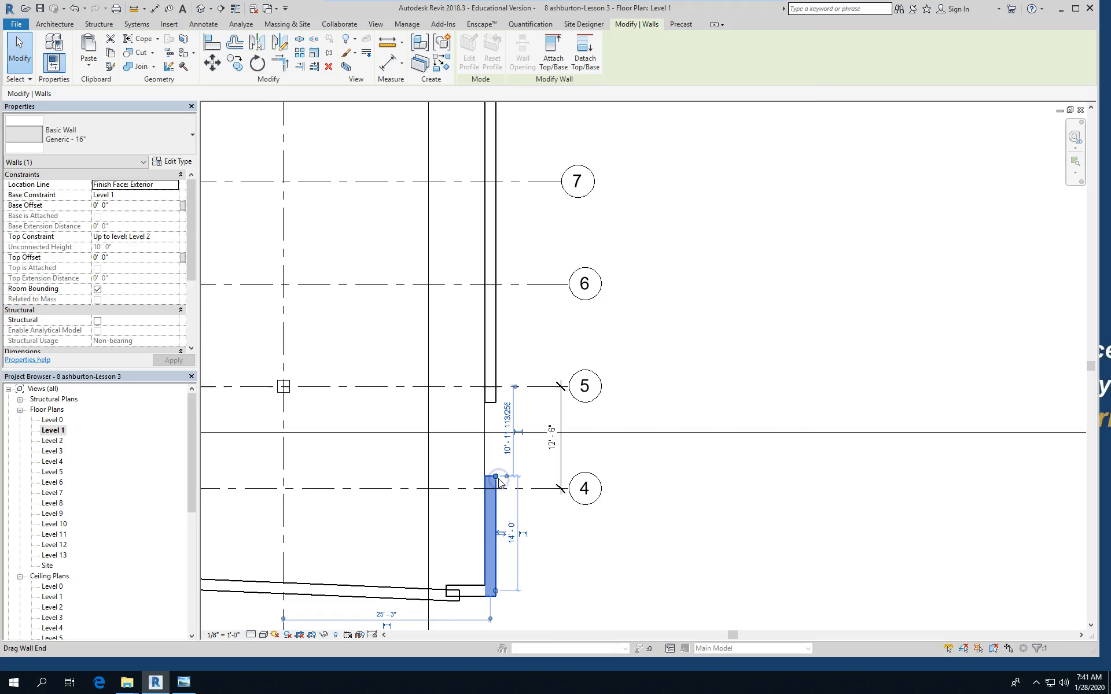
left_click_drag(498, 477, 498, 489)
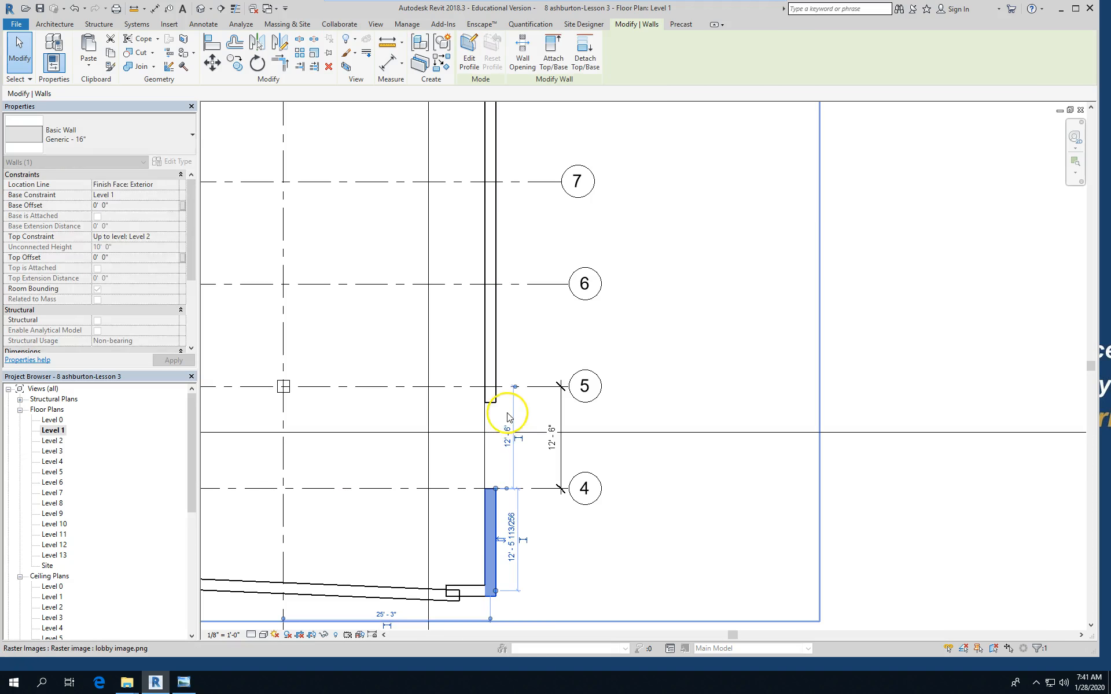
left_click(676, 524)
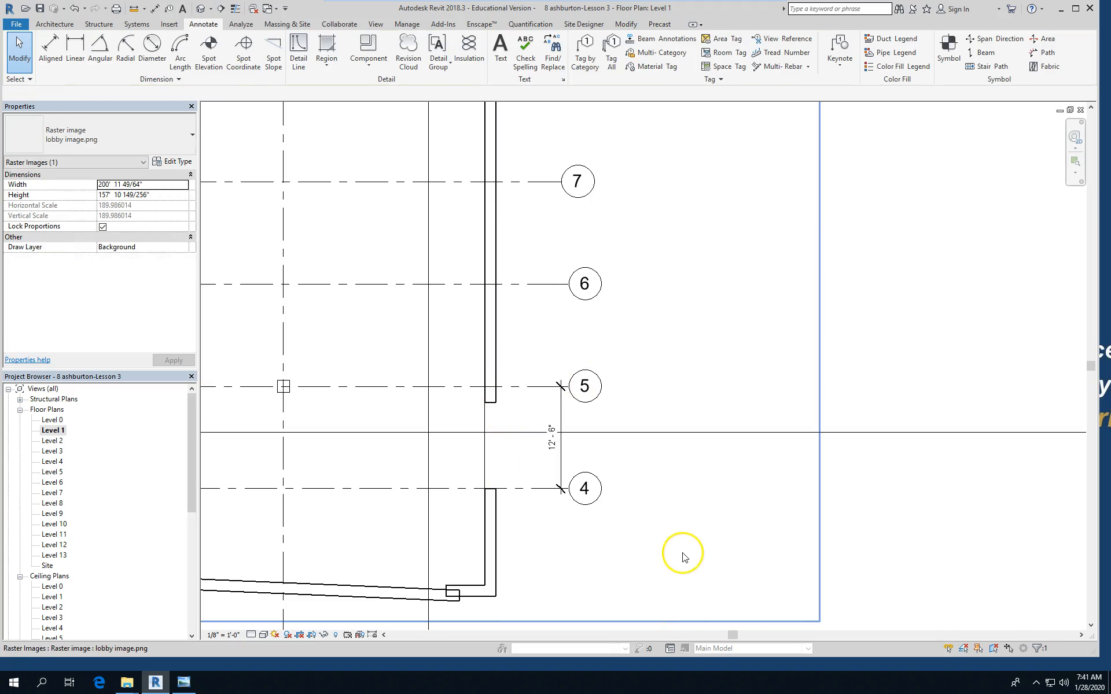
left_click(493, 399)
left_click_drag(493, 392, 494, 387)
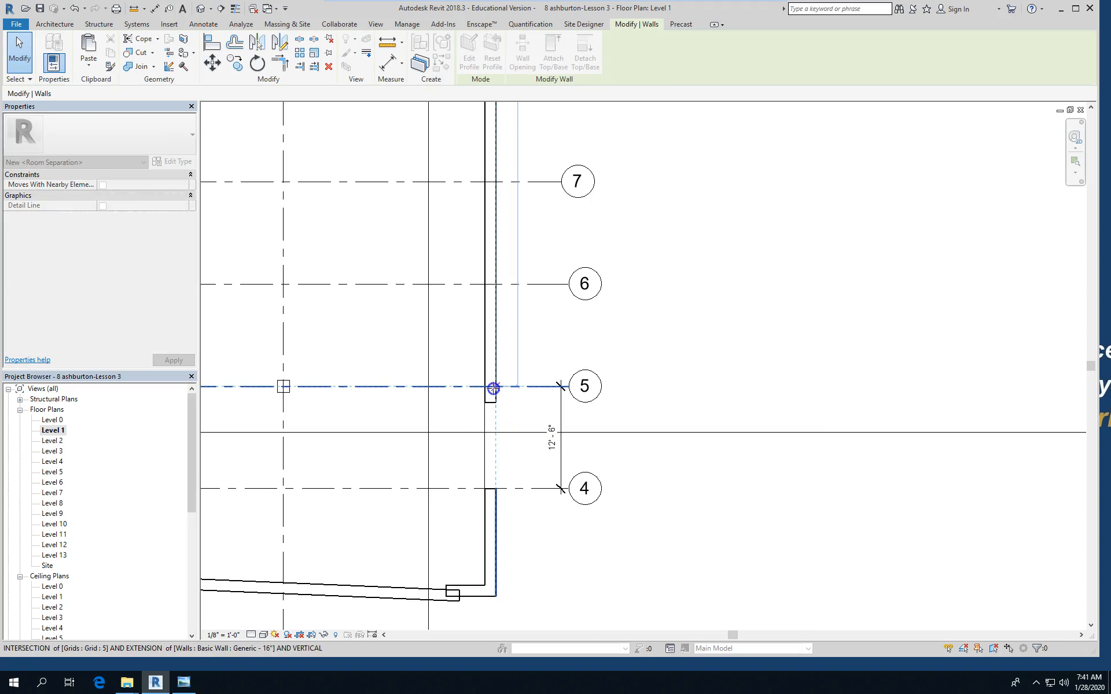
- Start a new Generic - 16" wall based on Level 1 and set its top constraint to Up to level: Level 2
left_click(541, 553)
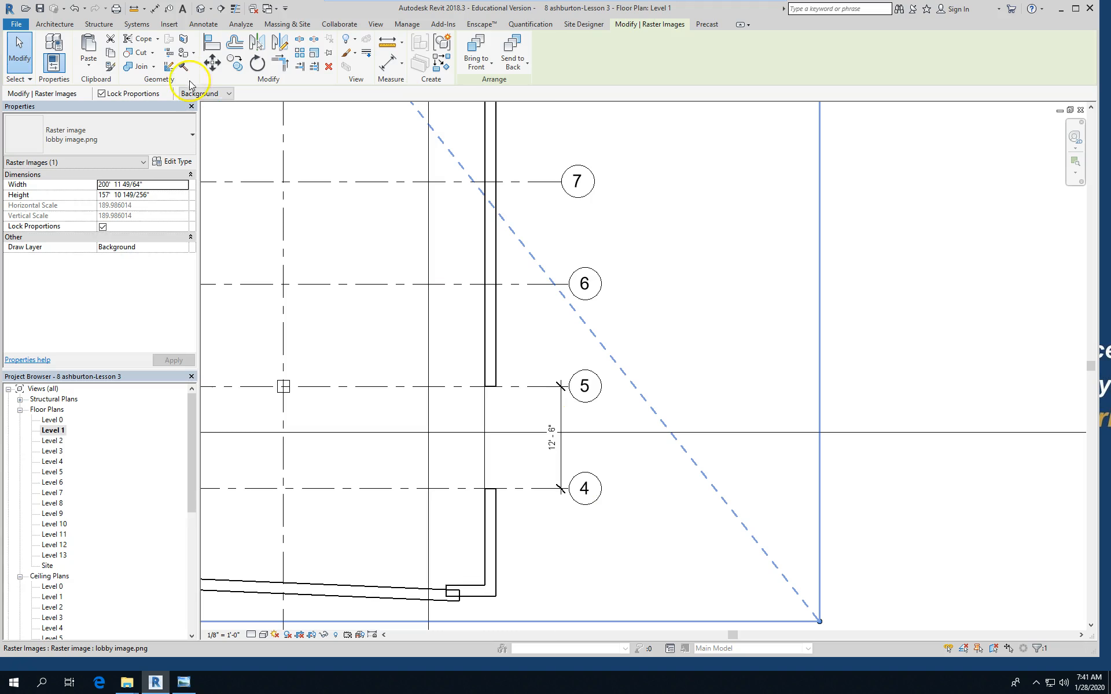
left_click(496, 565)
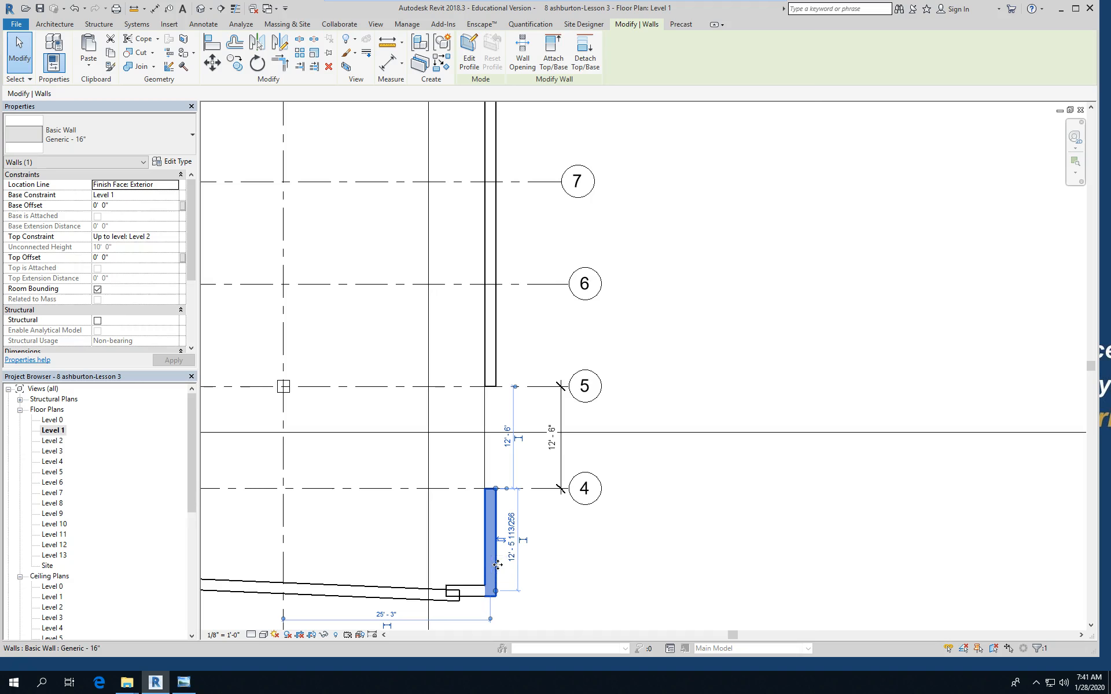
left_click(299, 222)
left_click(203, 23)
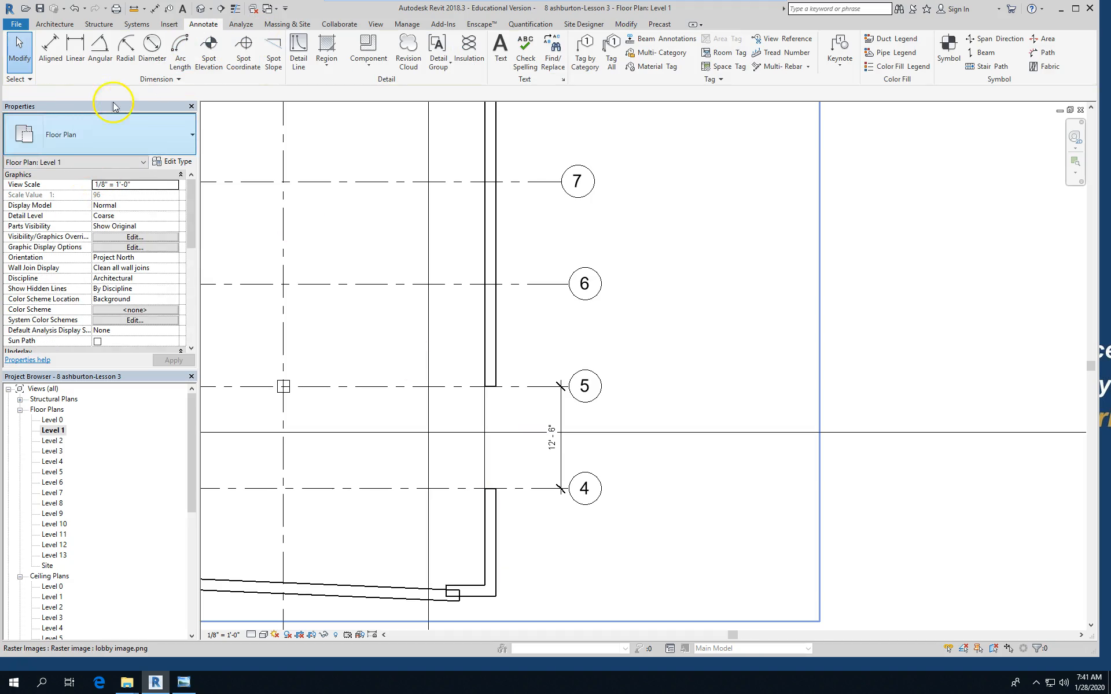
left_click(54, 24)
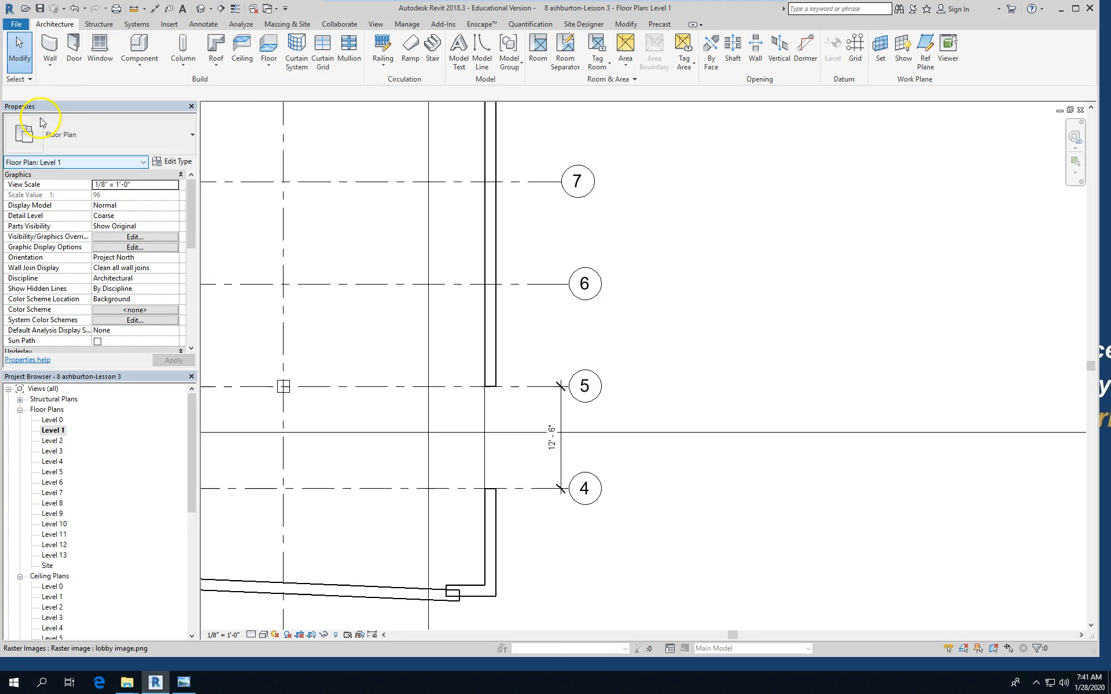
left_click(48, 51)
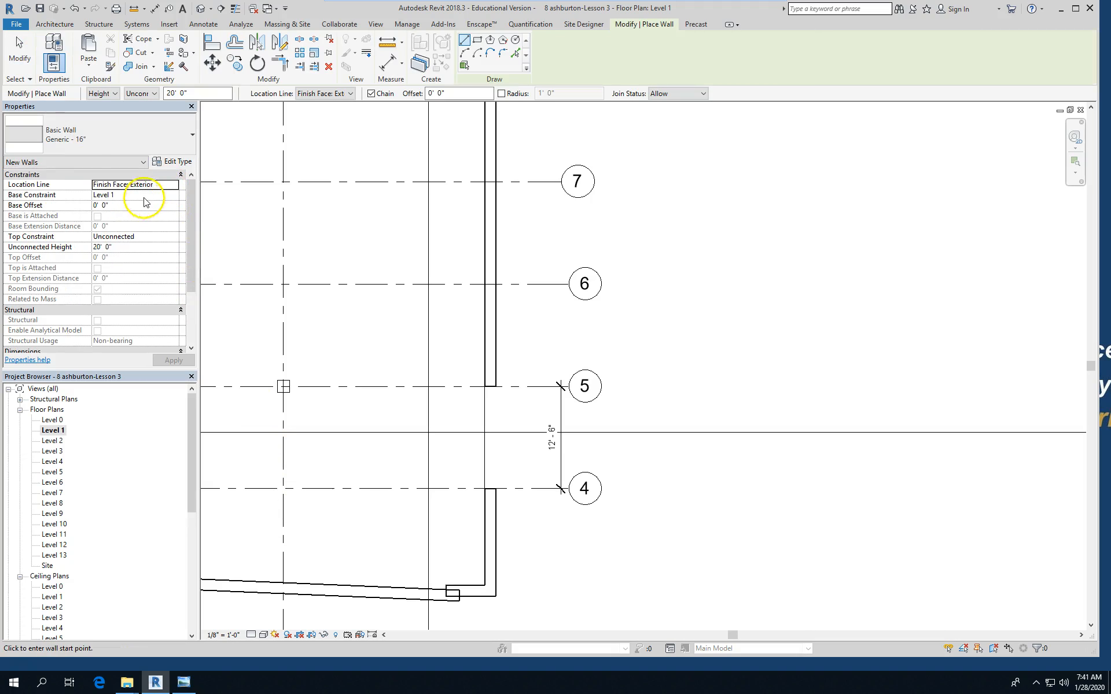
left_click(172, 238)
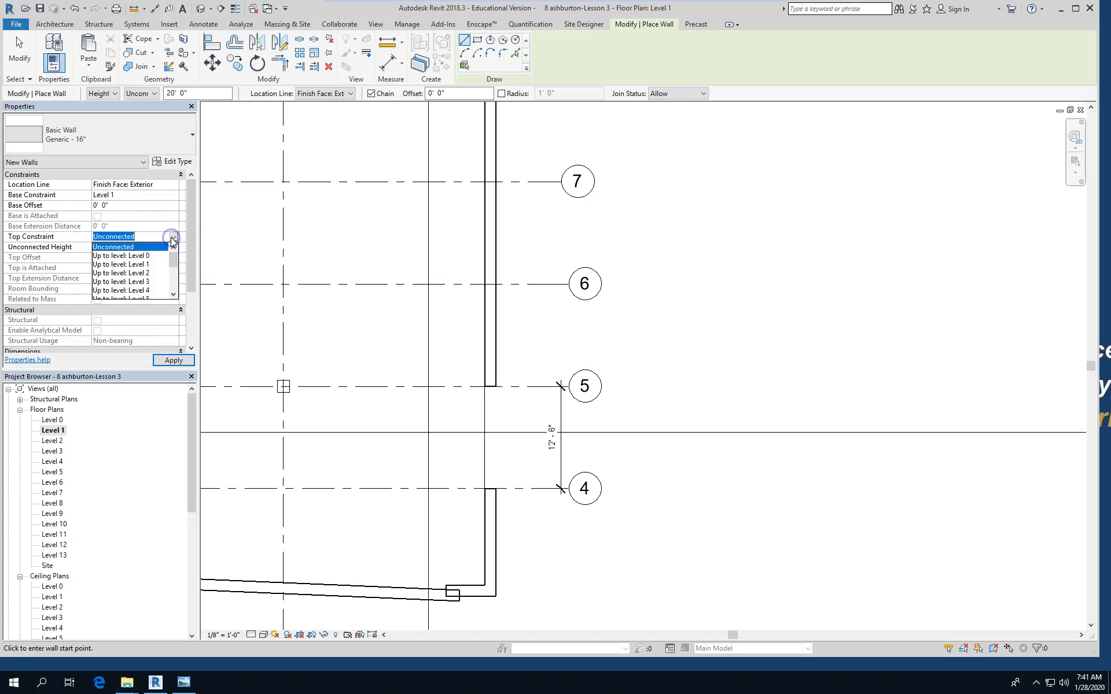
left_click(145, 273)
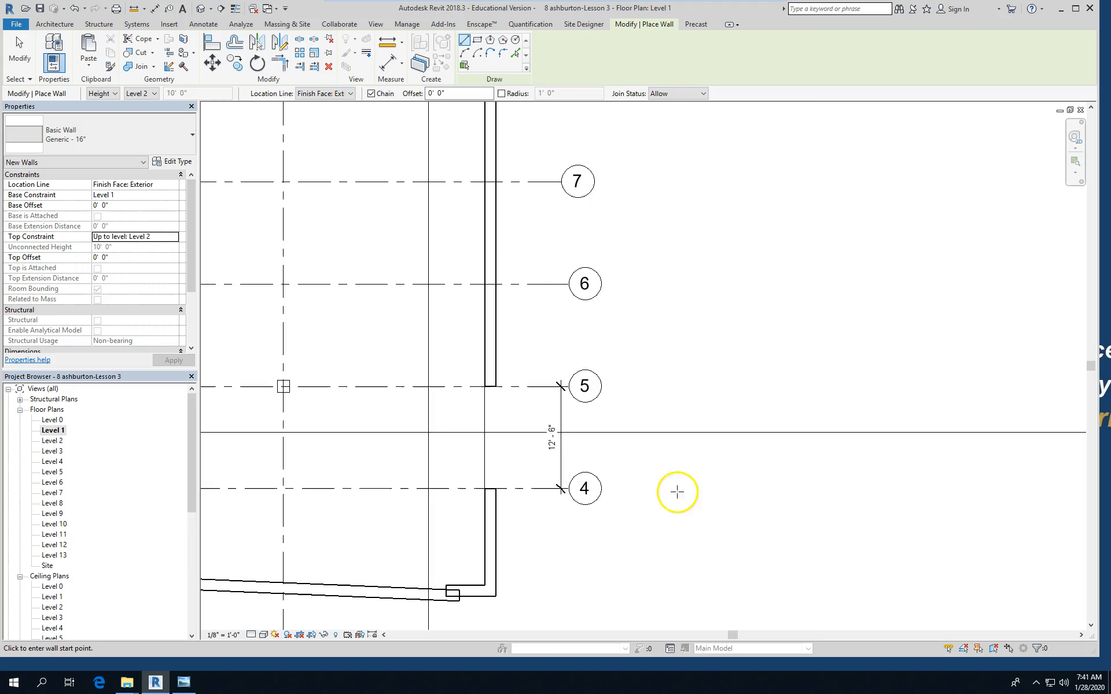
- Draw an outward-bulging arc wall with a 7' radius across the bay opening, from the wall end at grid 5 to grid 4
left_click(464, 54)
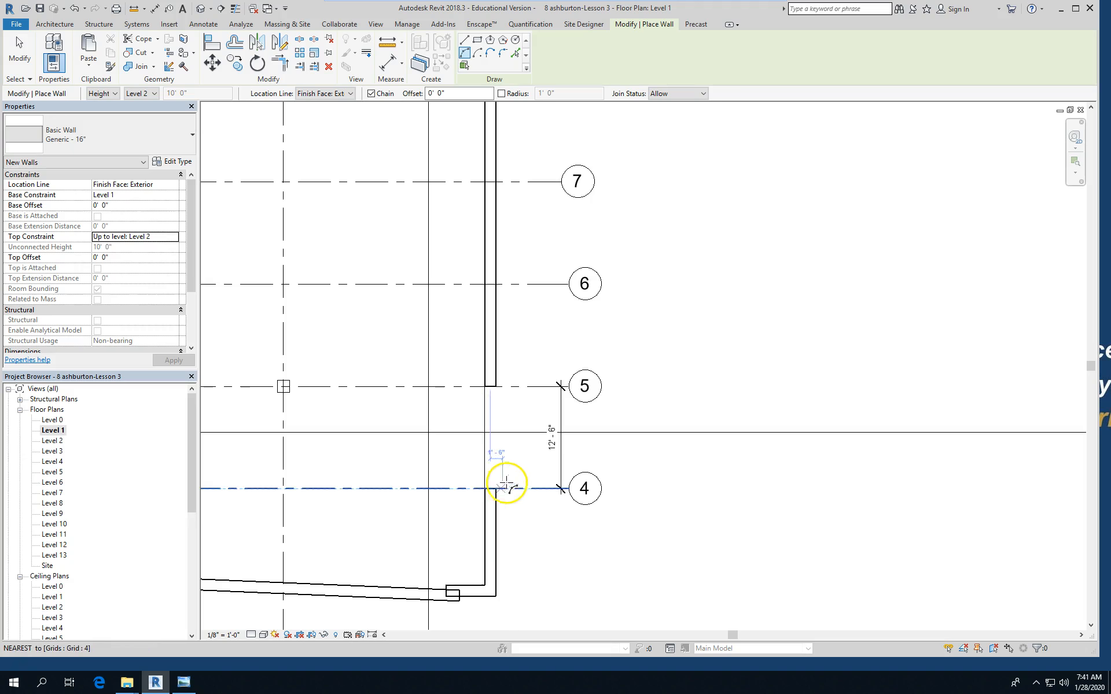
scroll(492, 384, "up", 2)
left_click(493, 386)
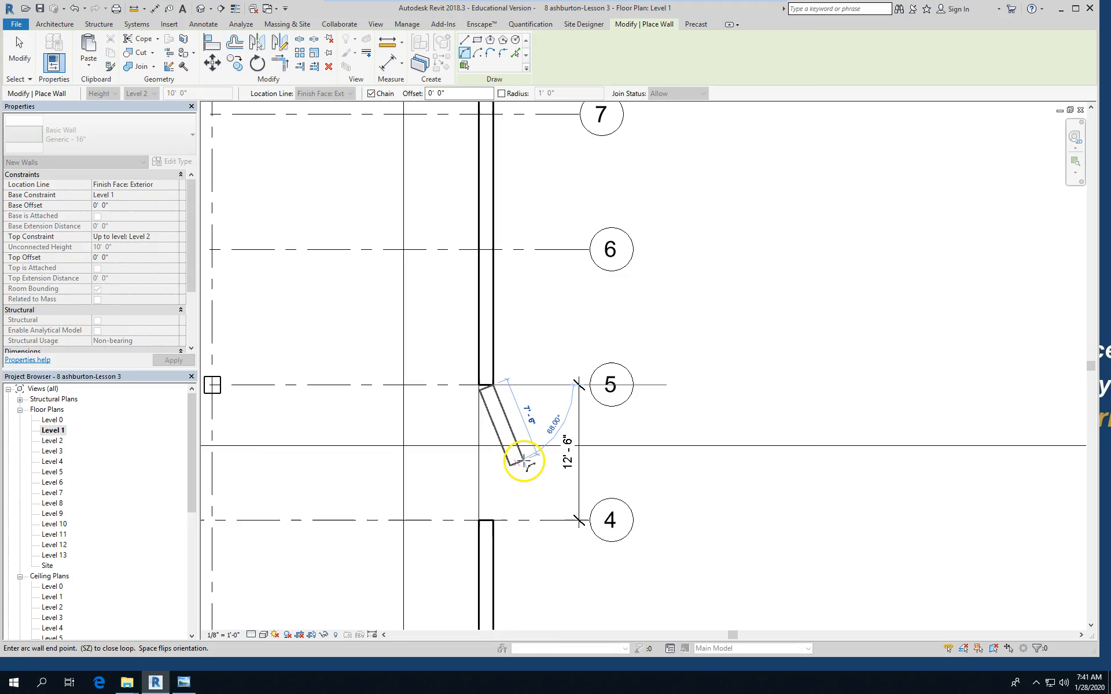
left_click(491, 521)
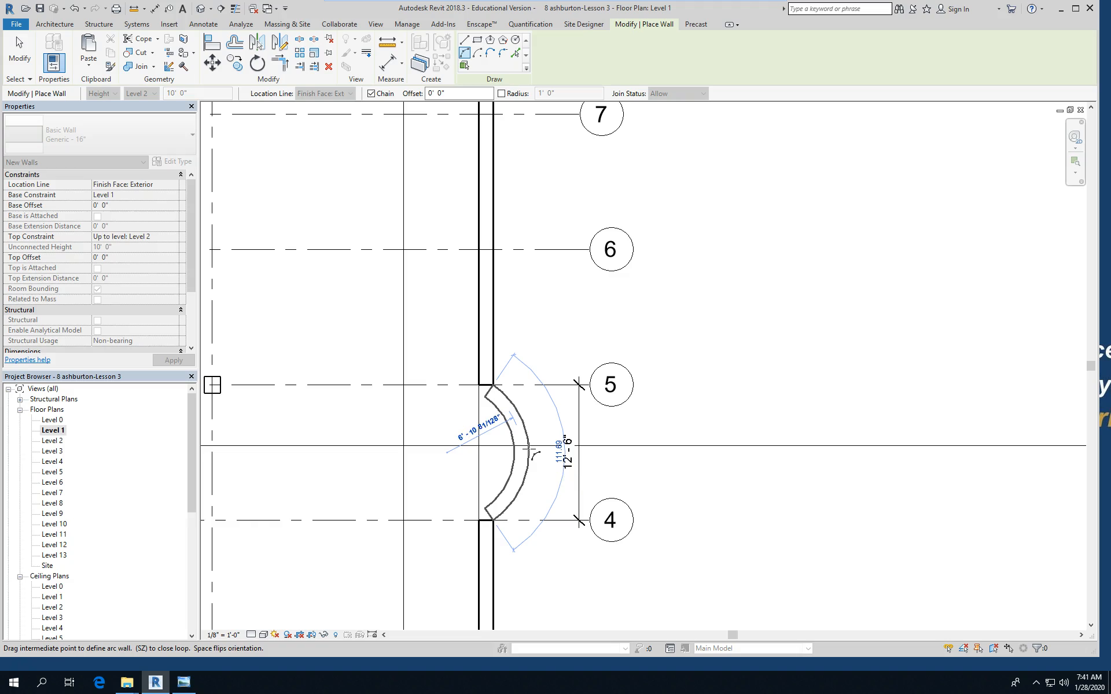
type("7")
key("Return")
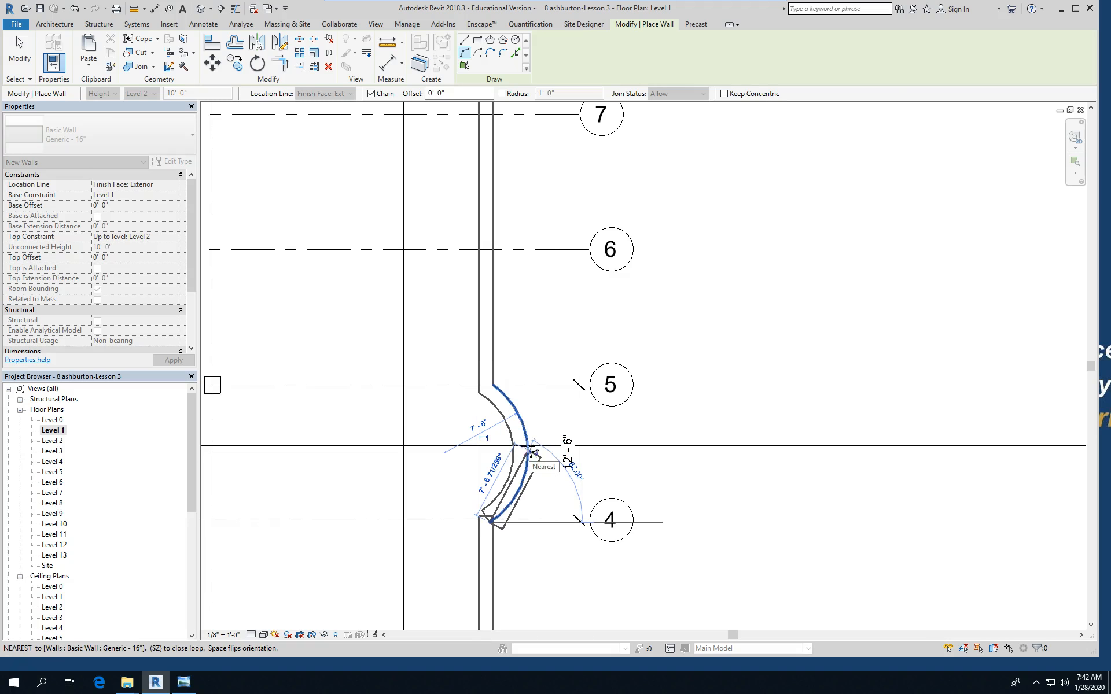
left_click(20, 49)
- Switch to Bing Maps to examine the aerial view of the building facade, and return to the Level 1 plan in Revit
scroll(646, 543, "down", 2)
scroll(581, 531, "down", 2)
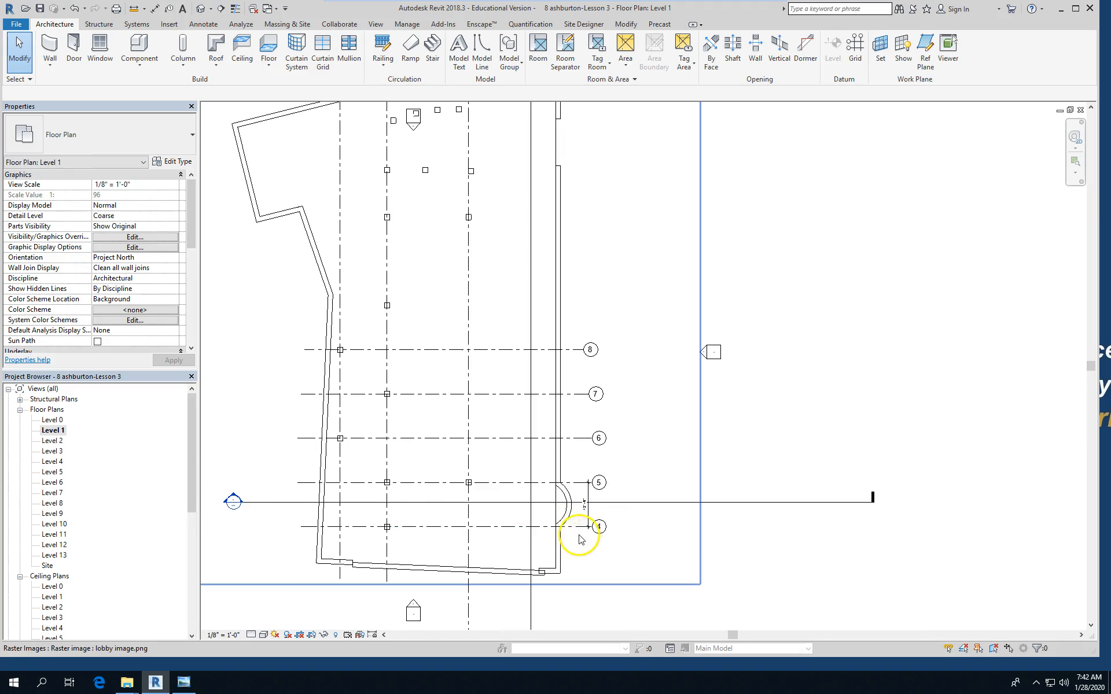
scroll(581, 539, "down", 1)
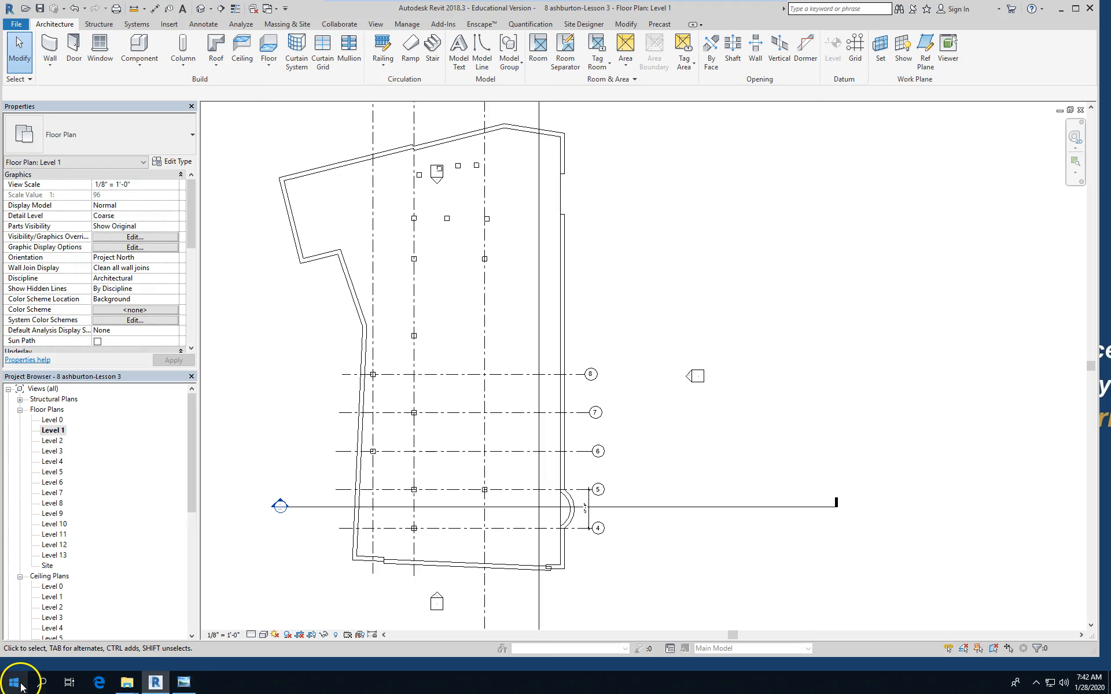
mouse_move(183, 685)
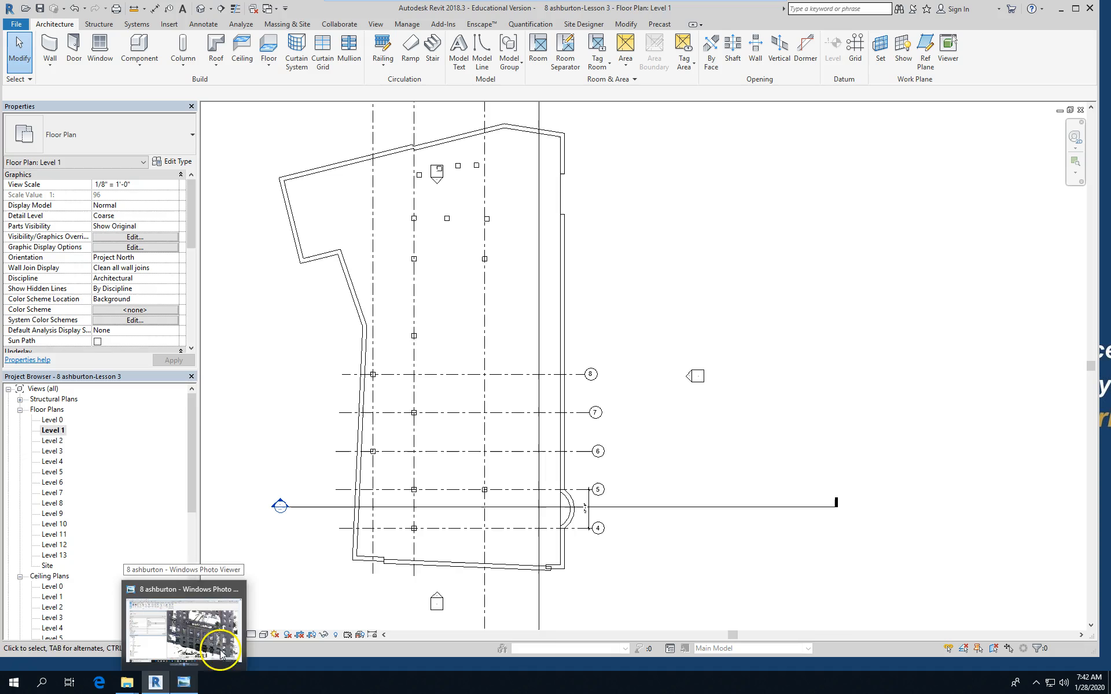
left_click(755, 8)
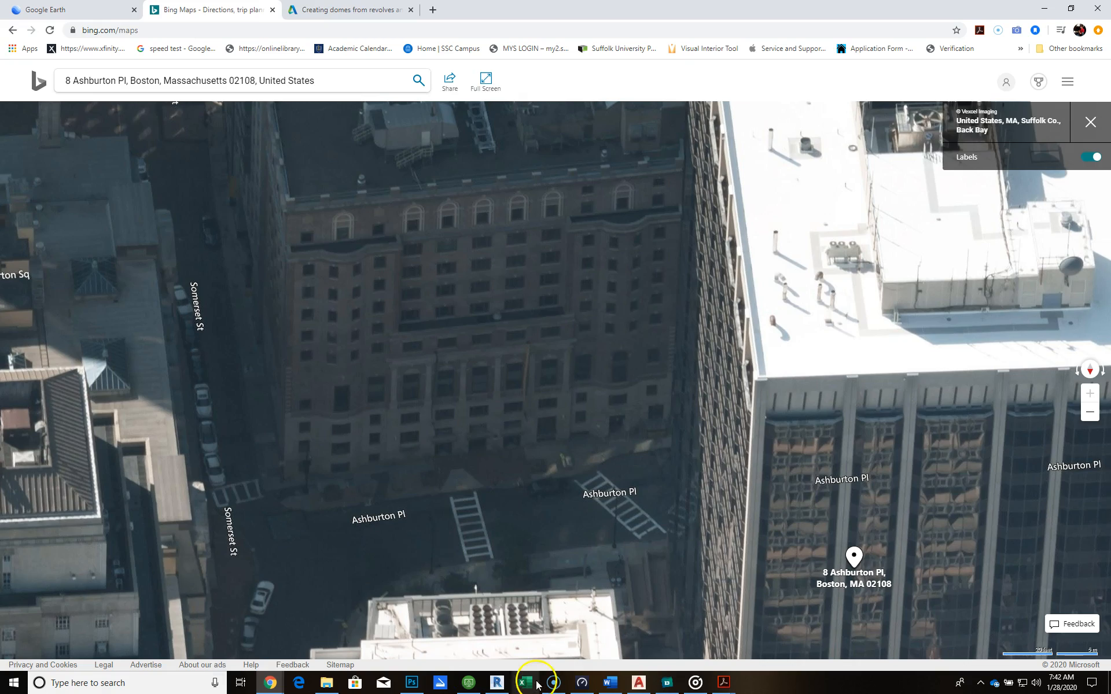
left_click(469, 683)
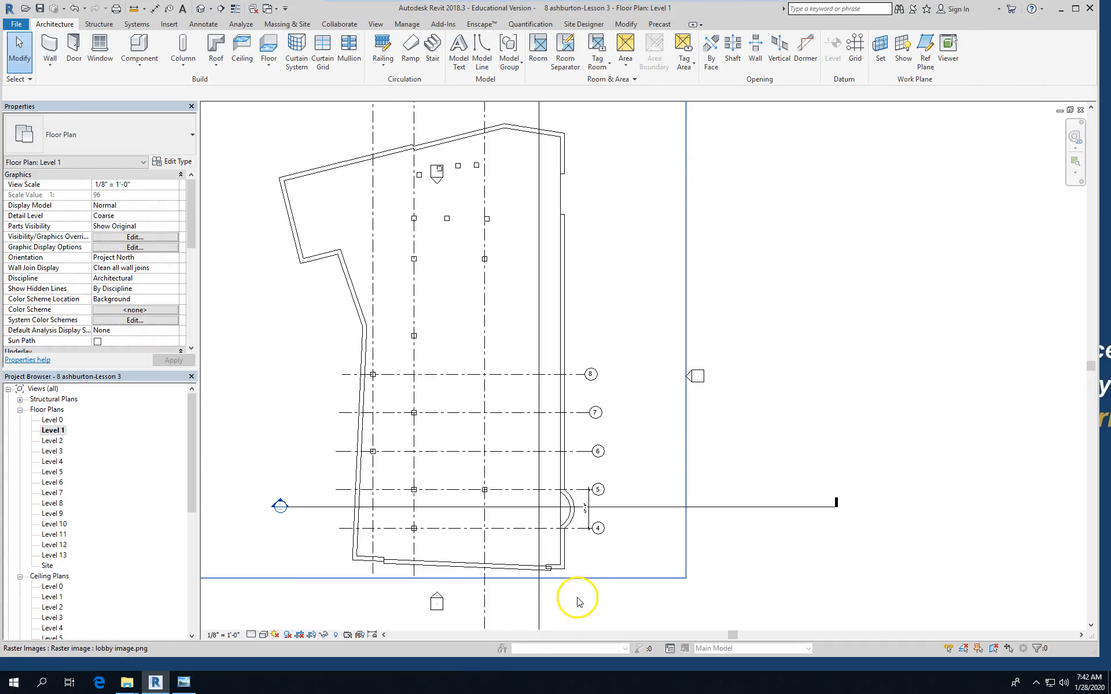
- Place an aligned dimension from the outer face of the lower corner wall to grid 4, in line with the bay dimension
left_click(594, 570)
scroll(592, 561, "up", 3)
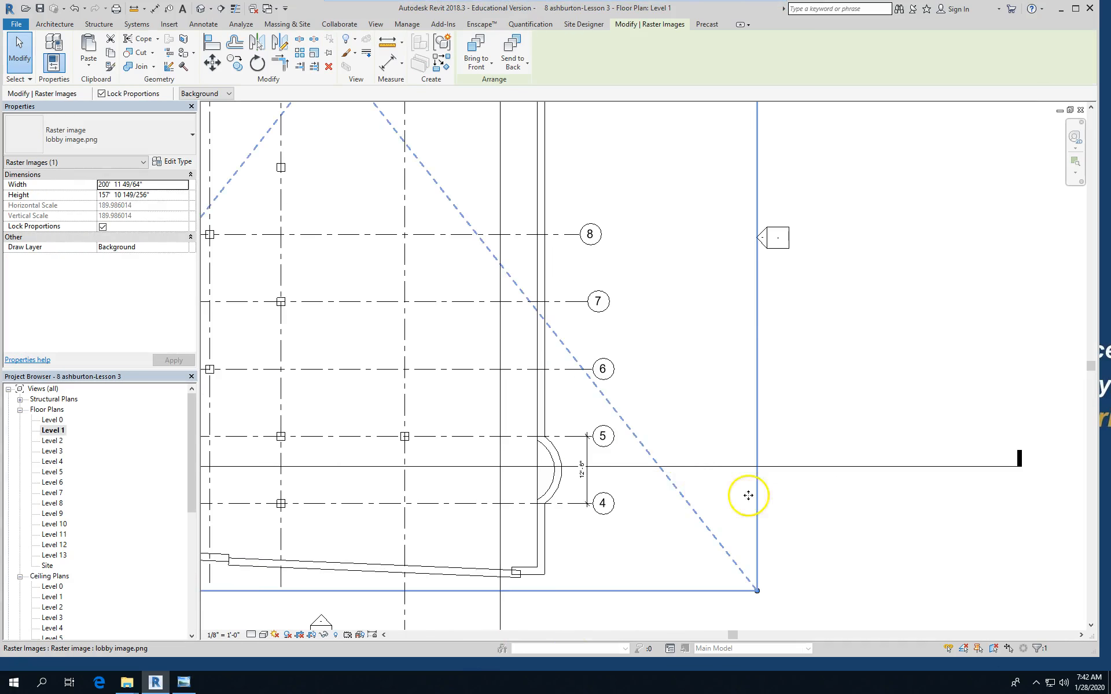
left_click(871, 578)
scroll(602, 503, "down", 2)
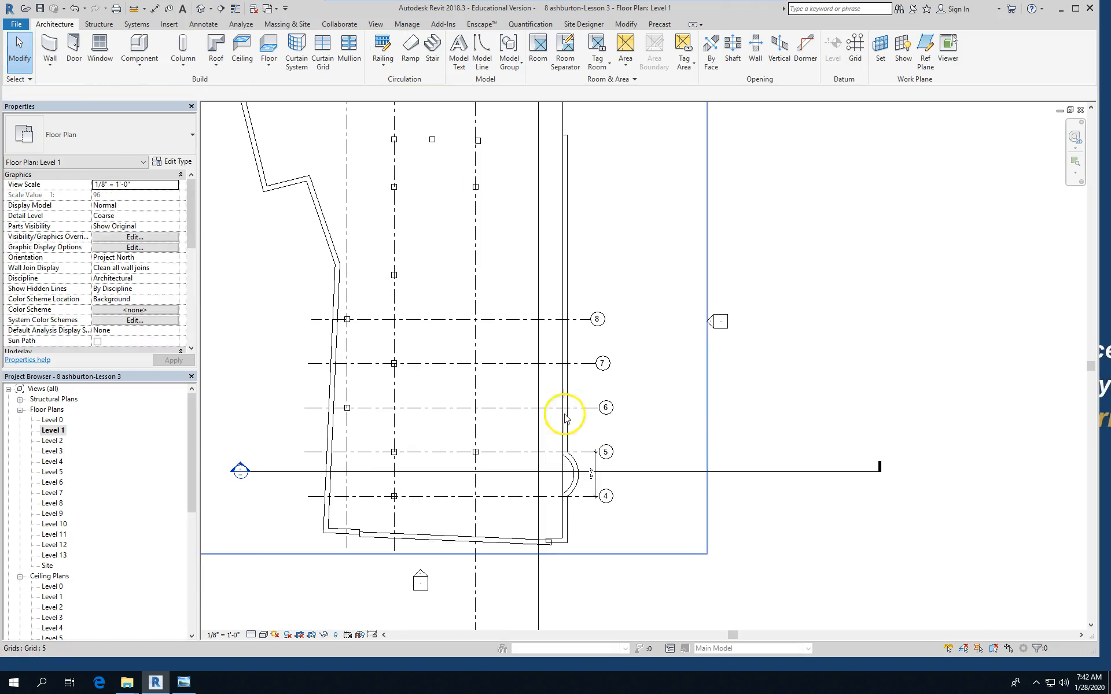
left_click(203, 25)
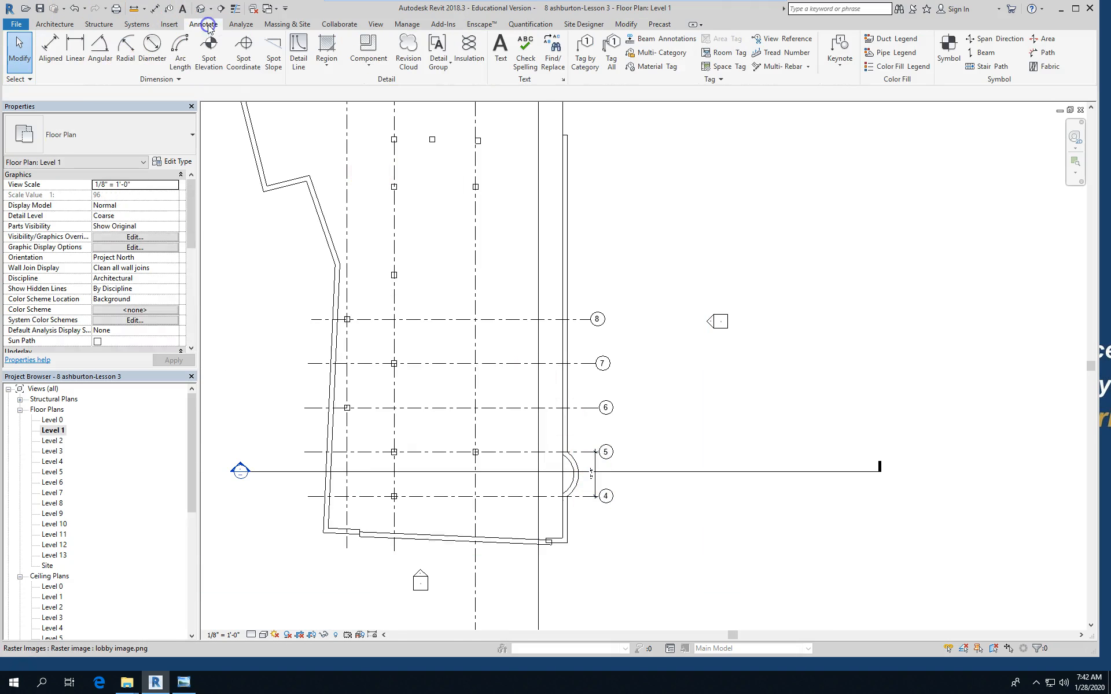
left_click(50, 50)
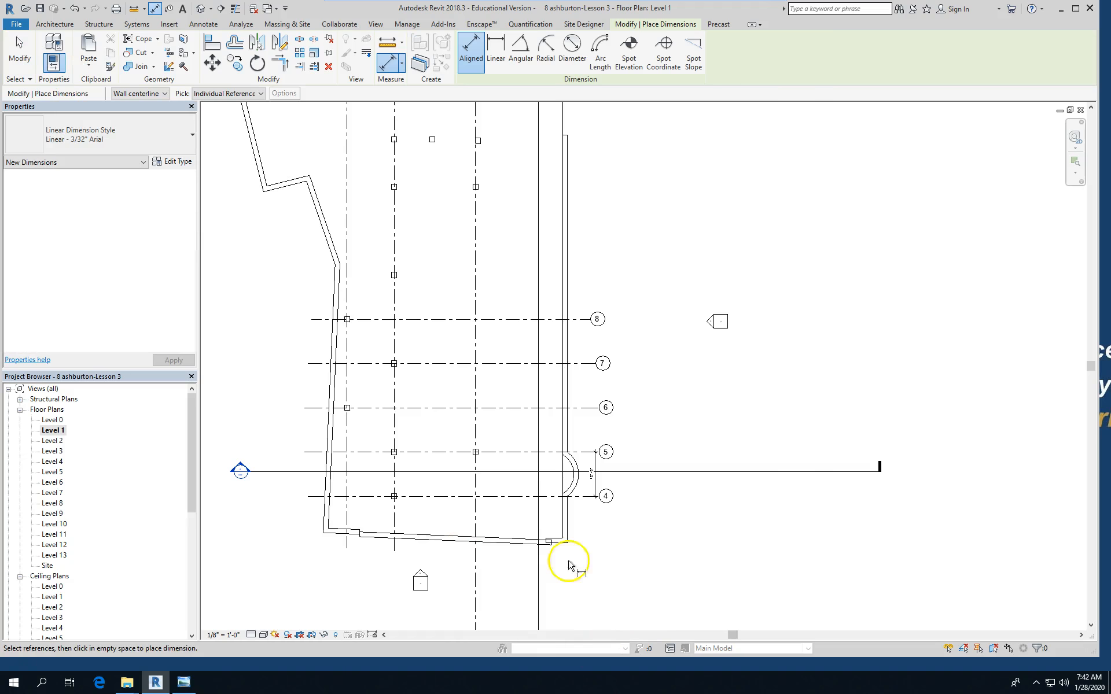
scroll(559, 547, "up", 4)
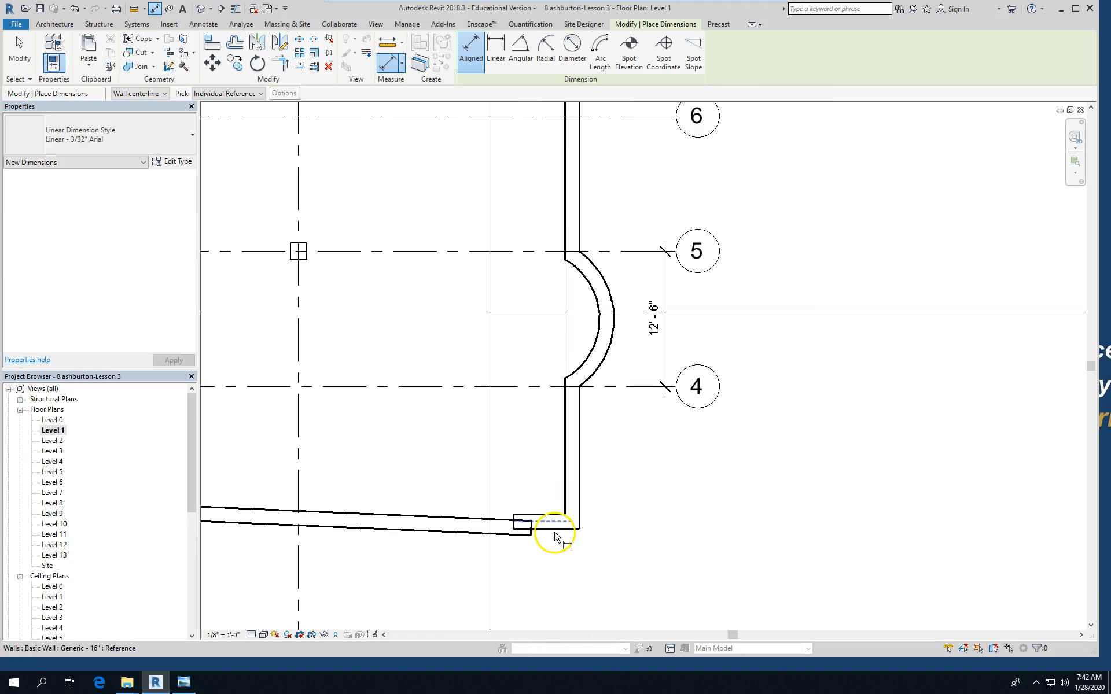
left_click(556, 536)
left_click(618, 387)
left_click(664, 462)
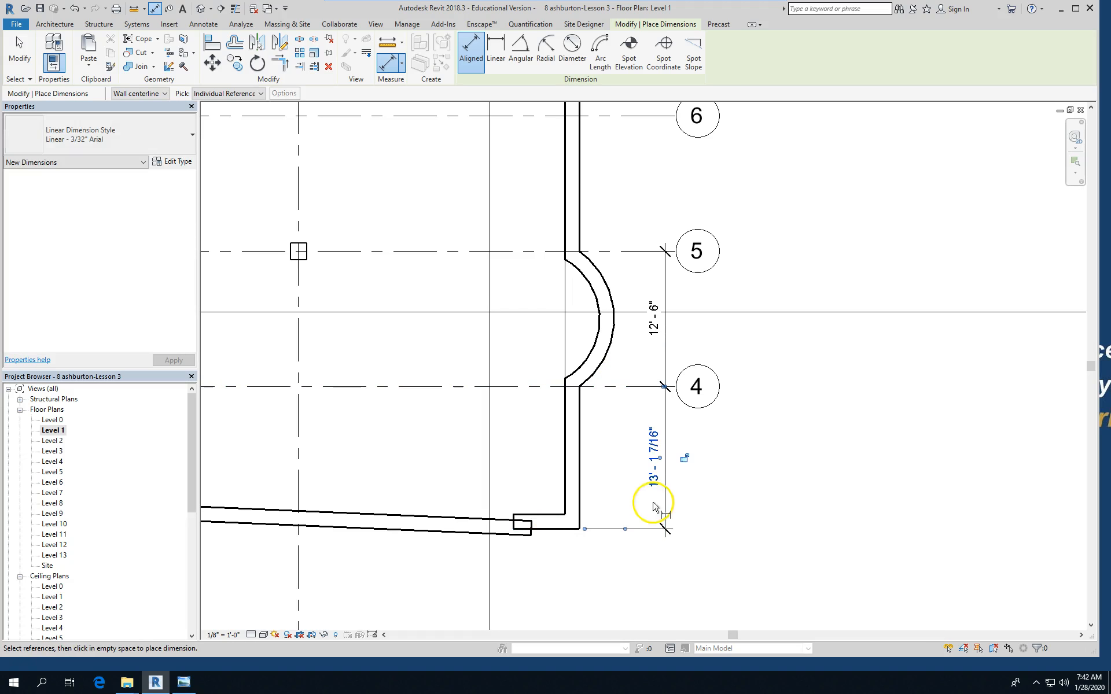
- Draw a horizontal Thin Lines detail line from the building's upper outer corner outward, beyond the wall with the entrance opening
scroll(504, 556, "down", 6)
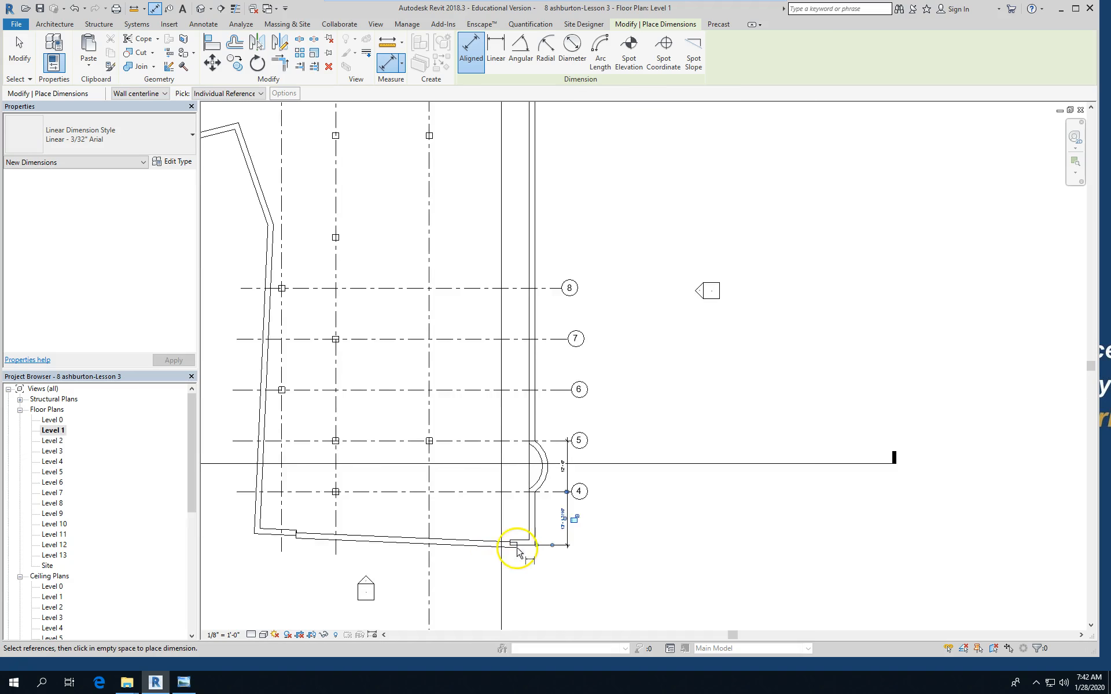
scroll(532, 342, "up", 4)
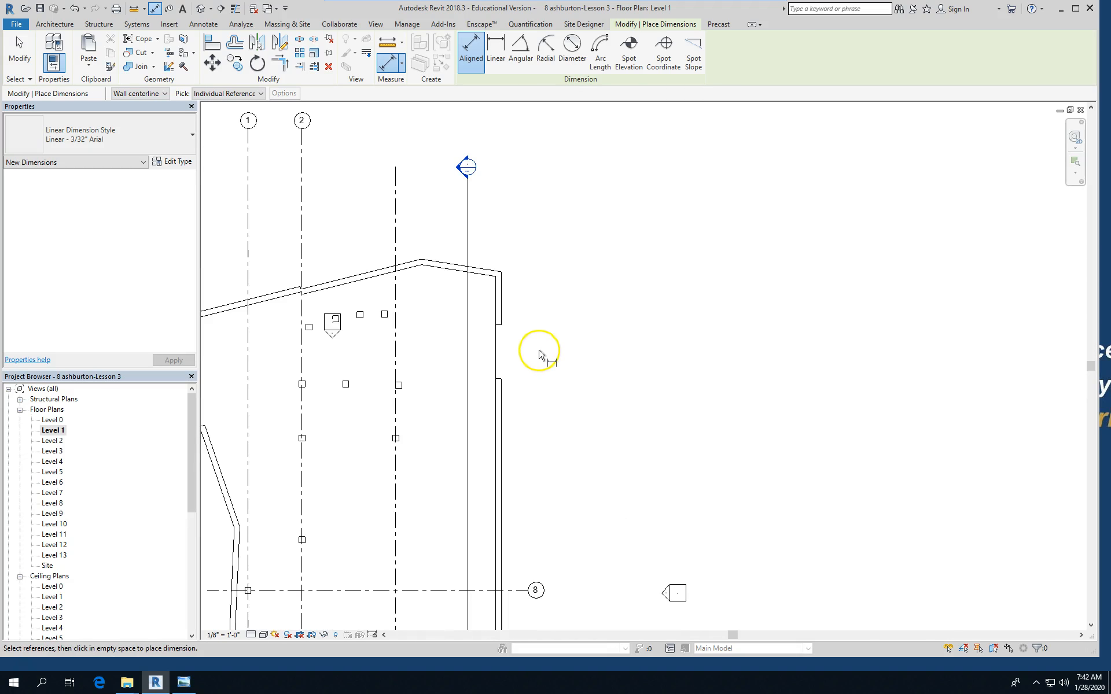
scroll(752, 283, "down", 2)
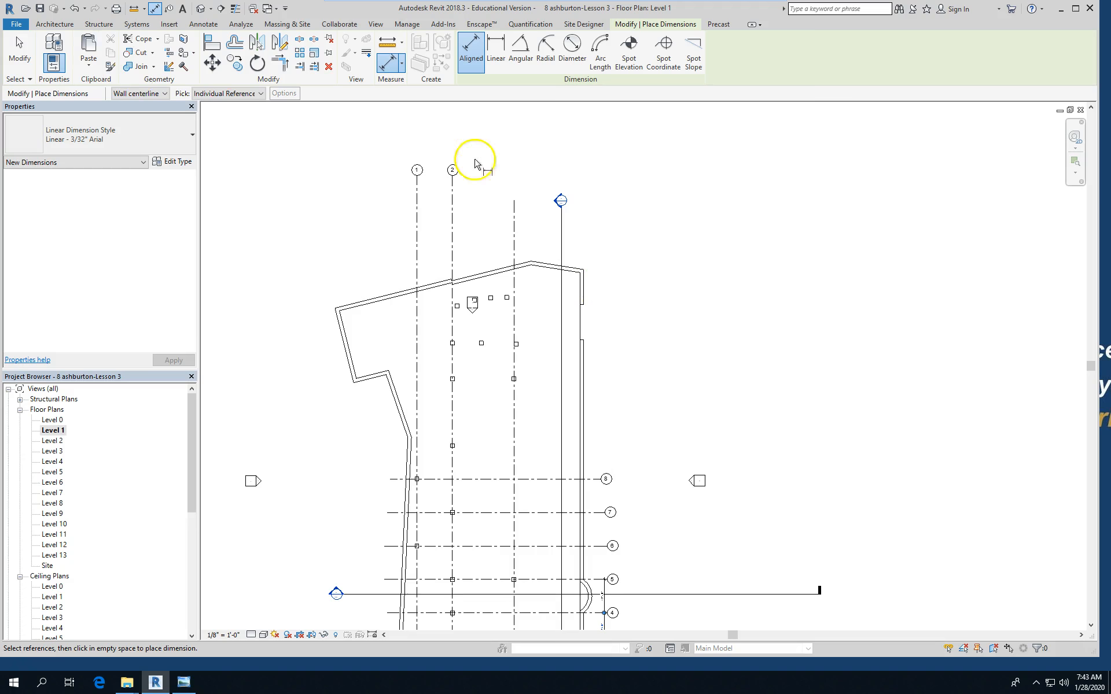
scroll(607, 287, "up", 2)
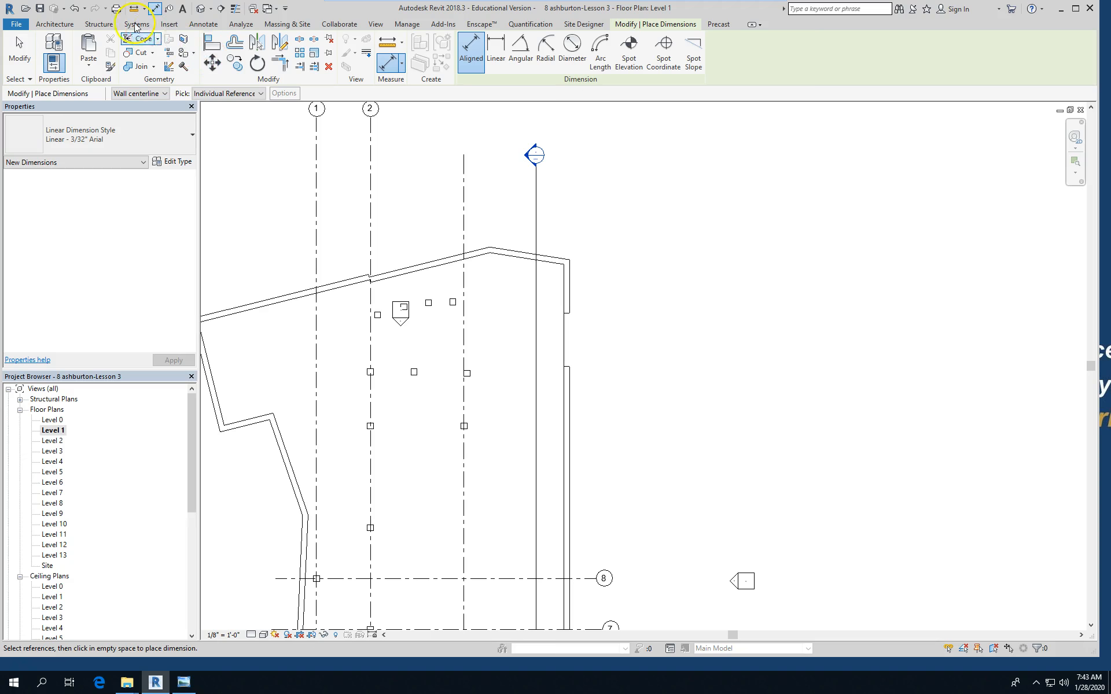
left_click(204, 25)
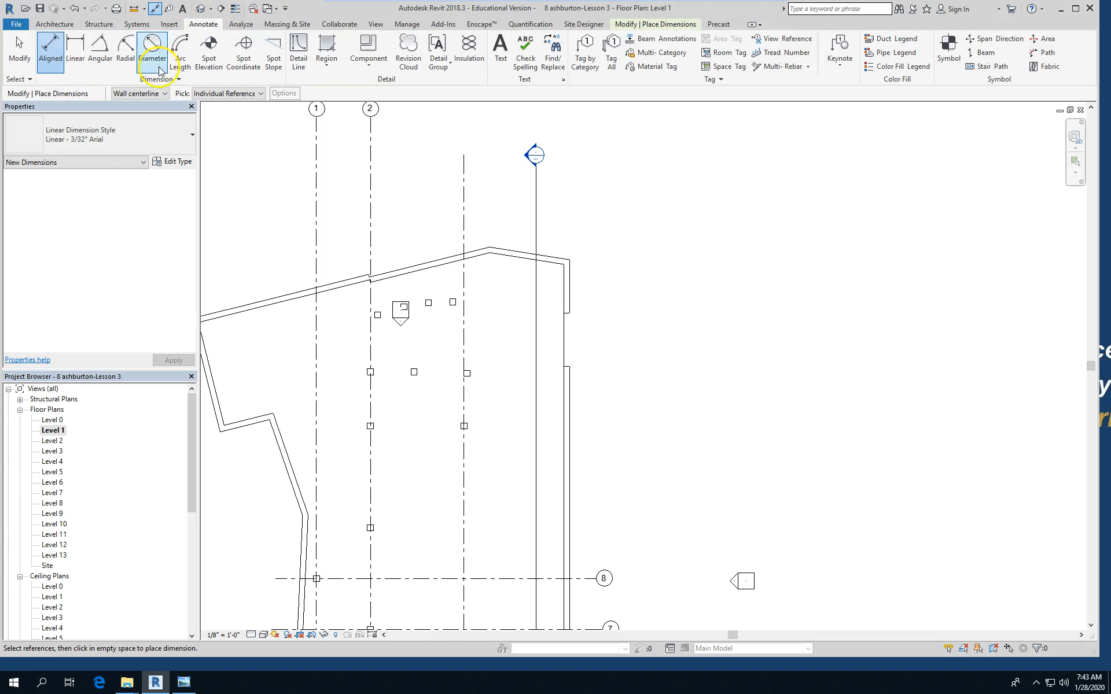
left_click(298, 52)
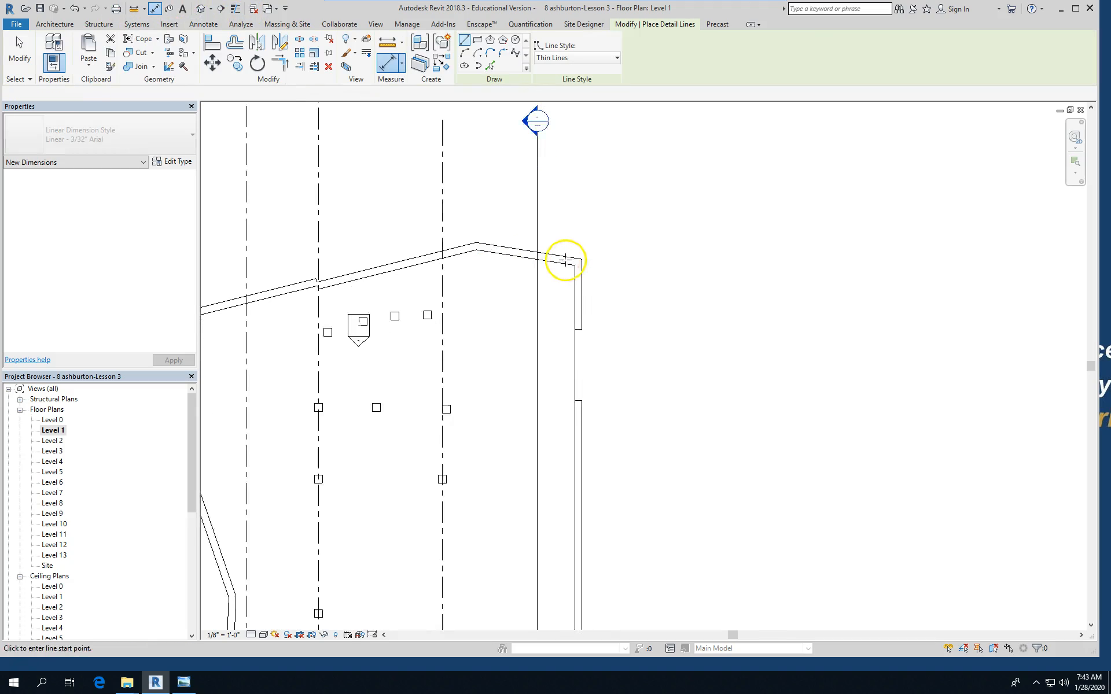
scroll(582, 258, "up", 2)
left_click(589, 259)
left_click(748, 258)
key("Escape")
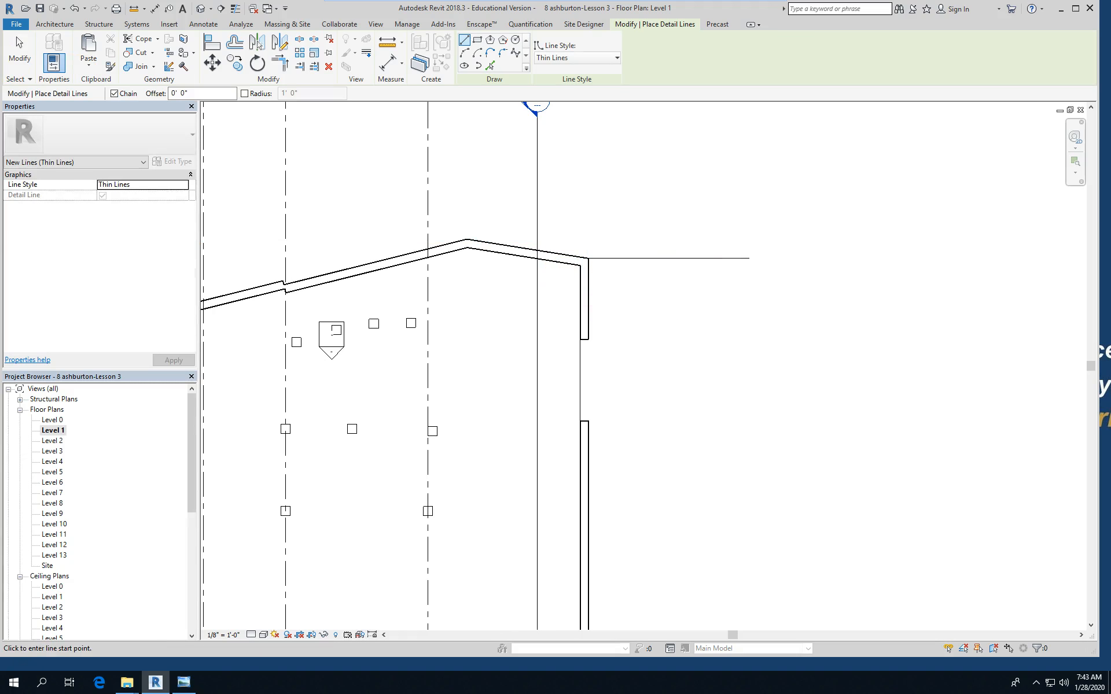
left_click(19, 49)
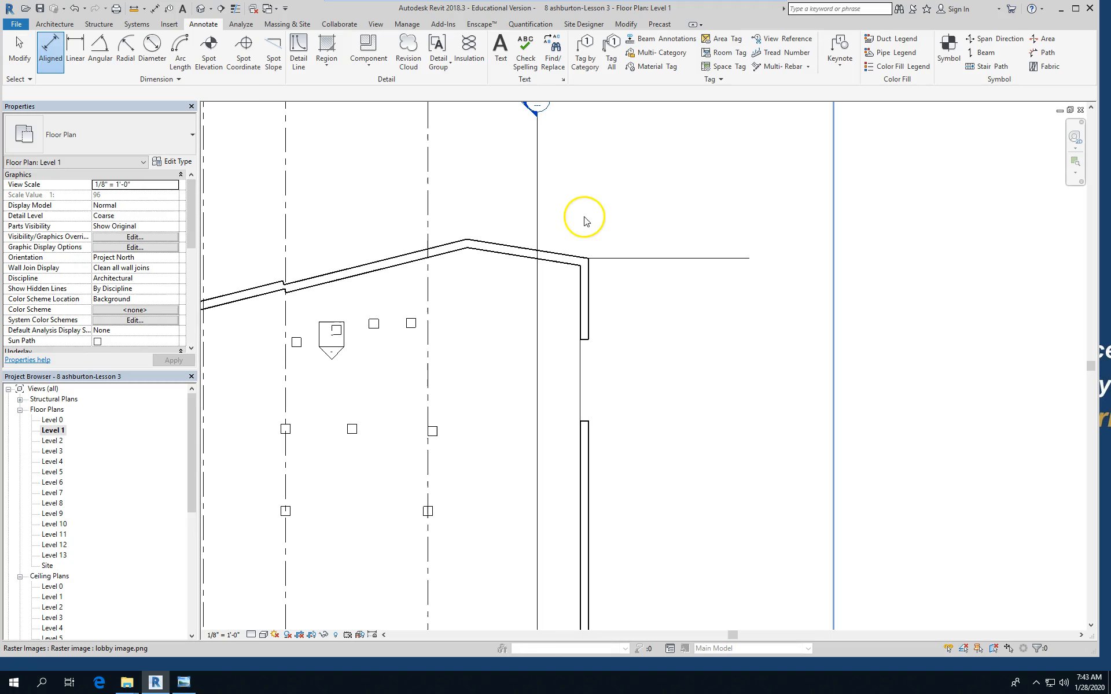
- Stretch the detail line's inner end into the building below the angled wall's peak, making the line about 45'-6" long
left_click(679, 258)
left_click_drag(589, 258, 466, 256)
left_click(649, 373)
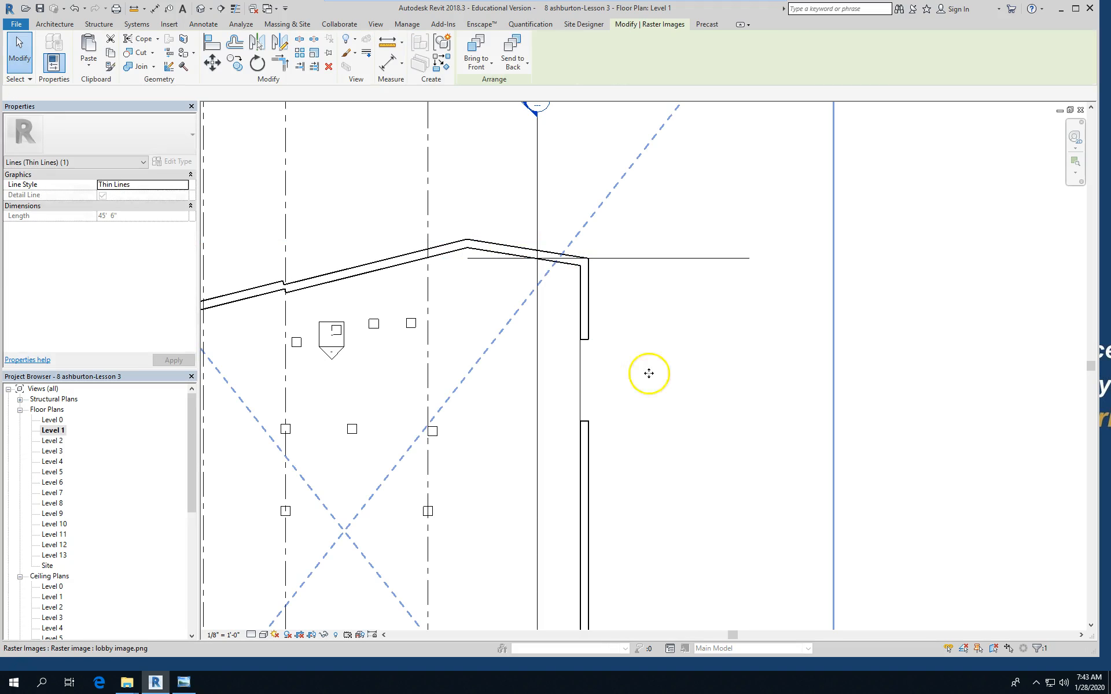
left_click(747, 341)
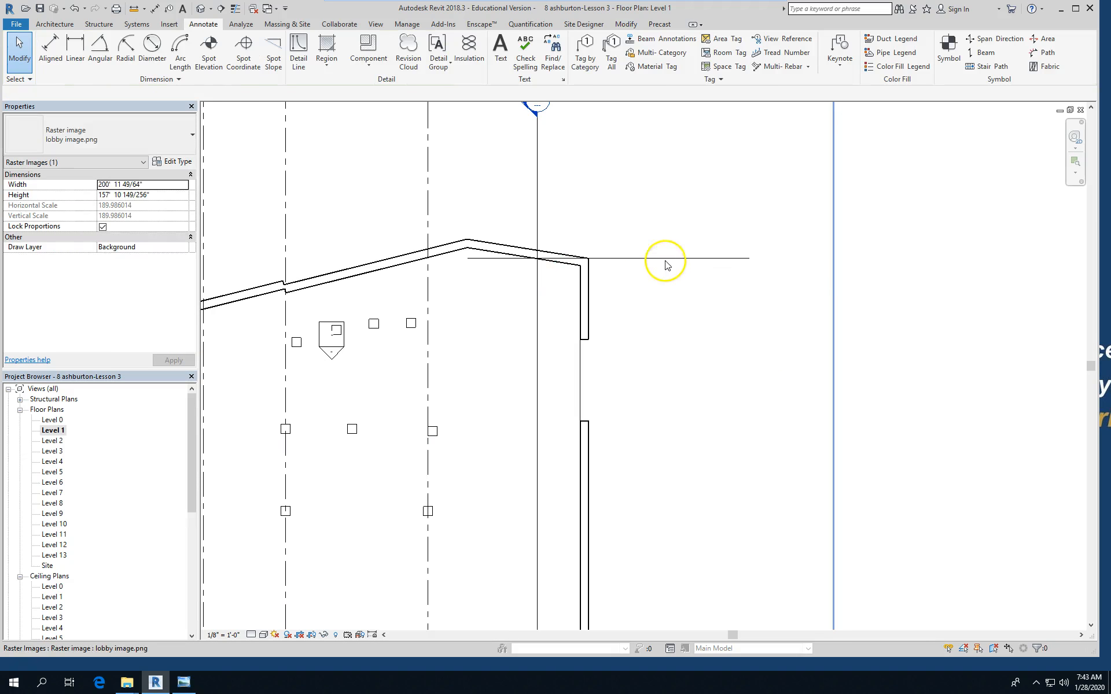
- Copy the detail line and paste two copies straight below it, one near each wall end of the entrance opening
left_click(665, 261)
key("ctrl+c")
key("ctrl+v")
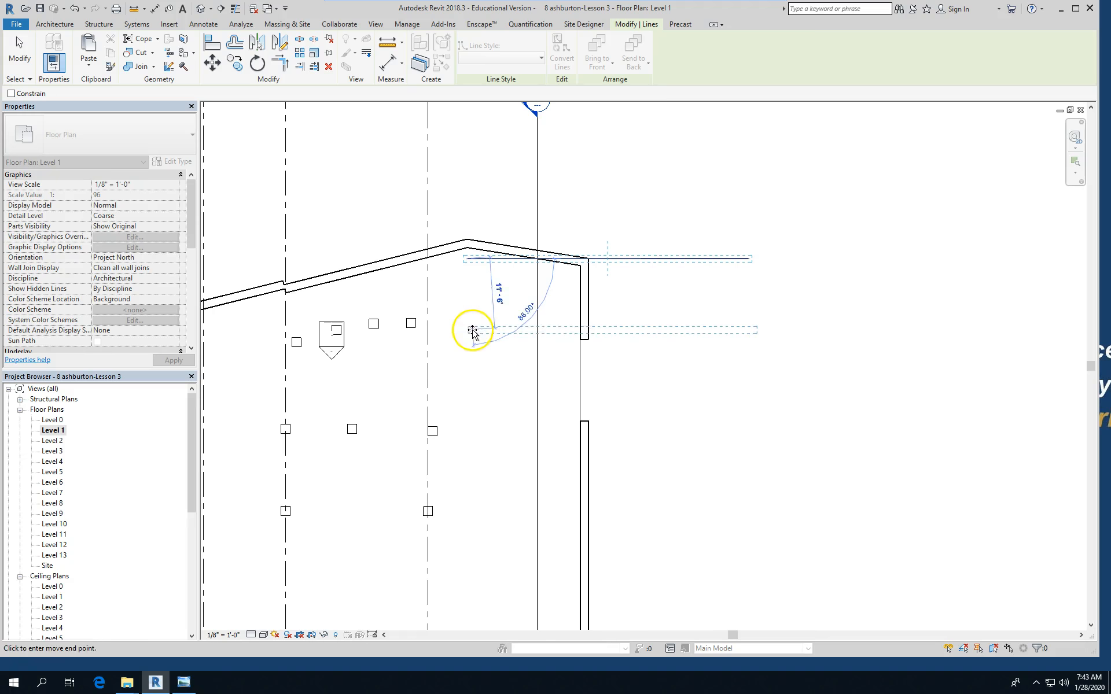
left_click(465, 334)
key("ctrl+v")
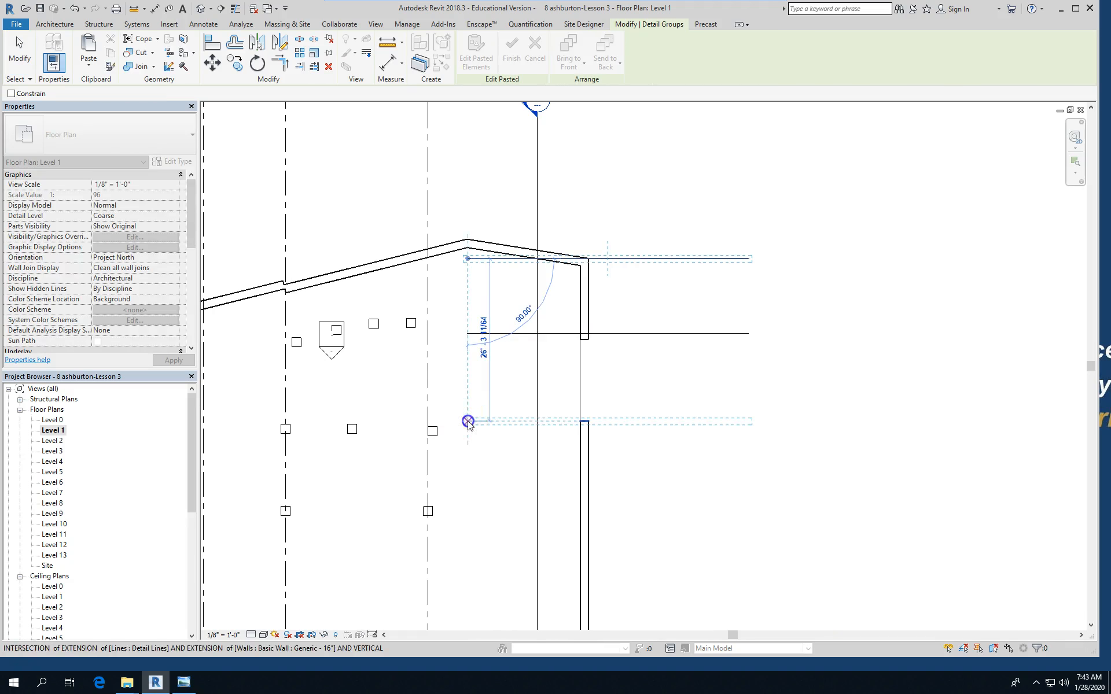
left_click(465, 422)
left_click(817, 382)
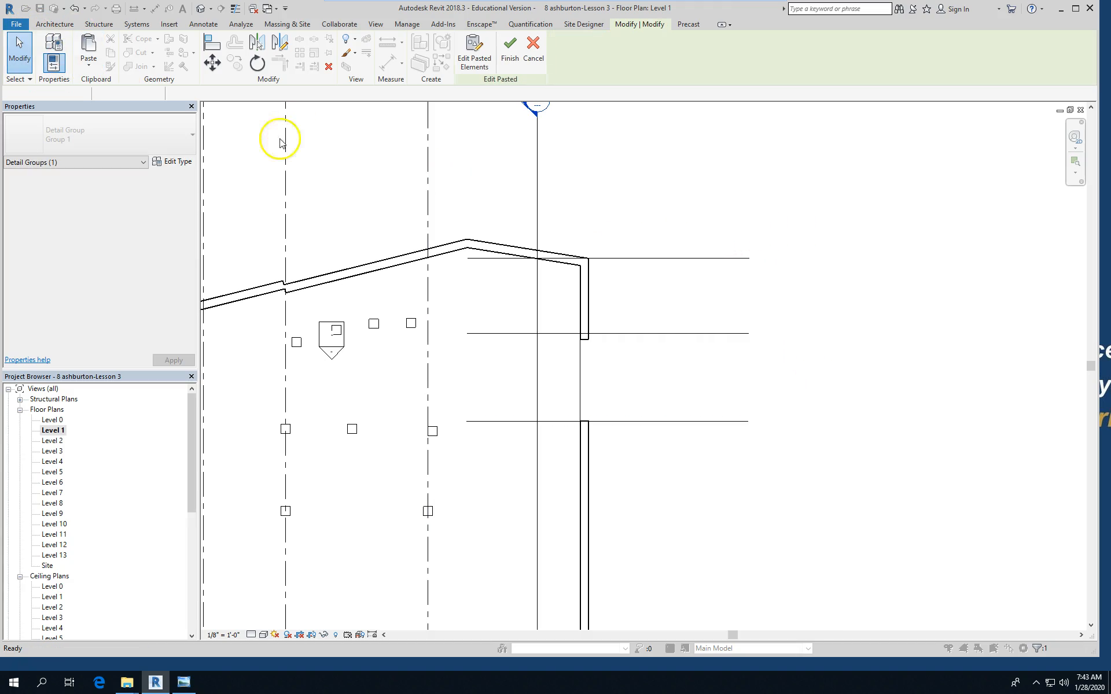
- Finish pasting the detail lines and place a chained aligned dimension across all three lines beside the entrance opening
left_click(57, 43)
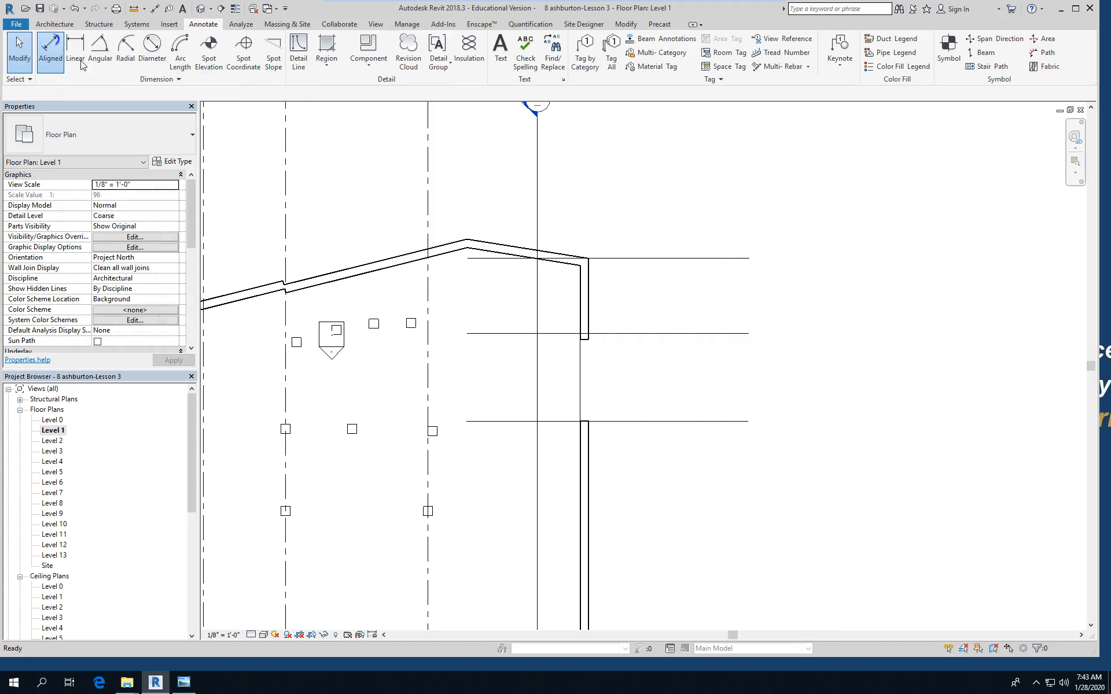
left_click(691, 258)
left_click(692, 334)
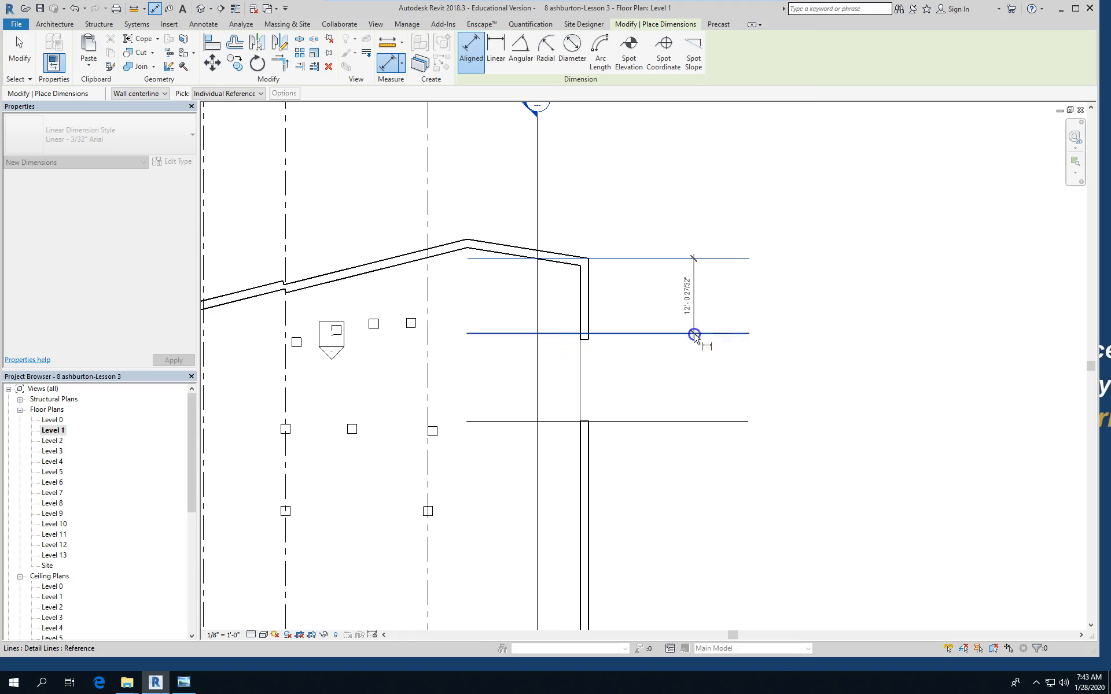
left_click(697, 422)
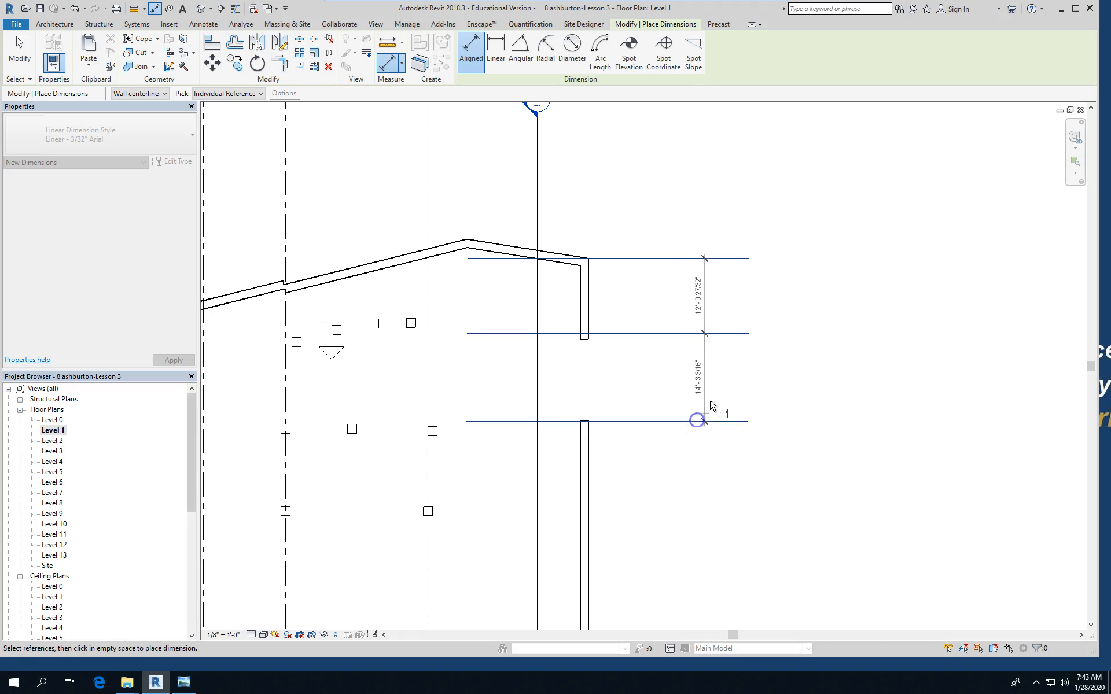
left_click(715, 435)
- Examine the dimensions from the lower corner wall to grid 4 and across the lower curved bay to grid 5
scroll(483, 166, "down", 3)
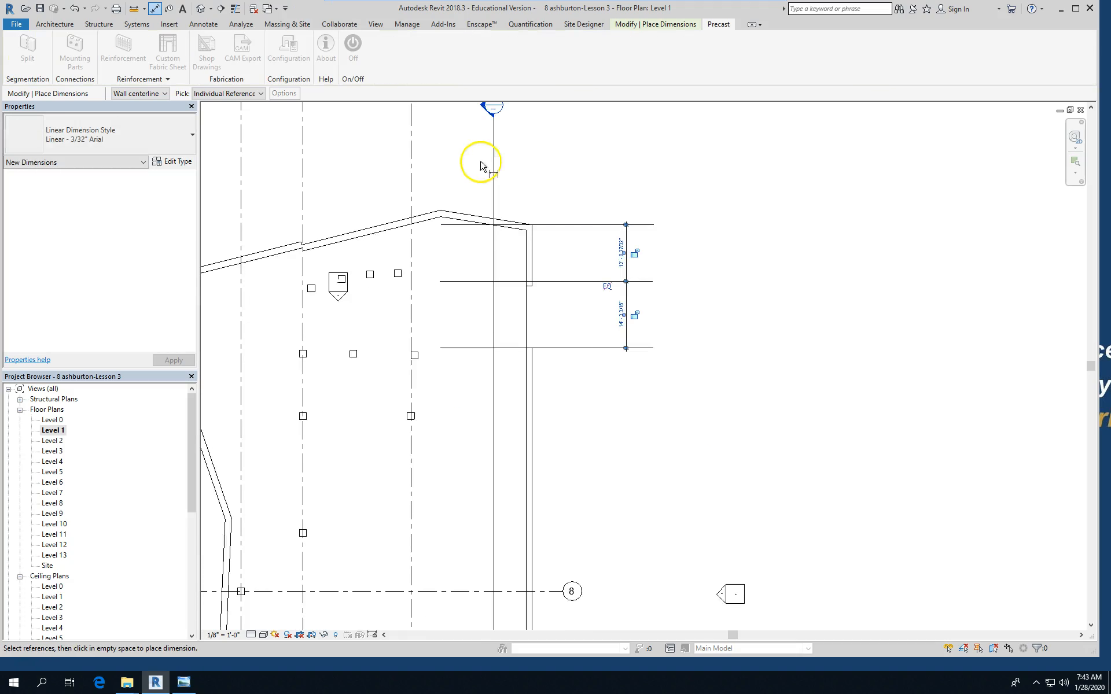
scroll(567, 453, "down", 2)
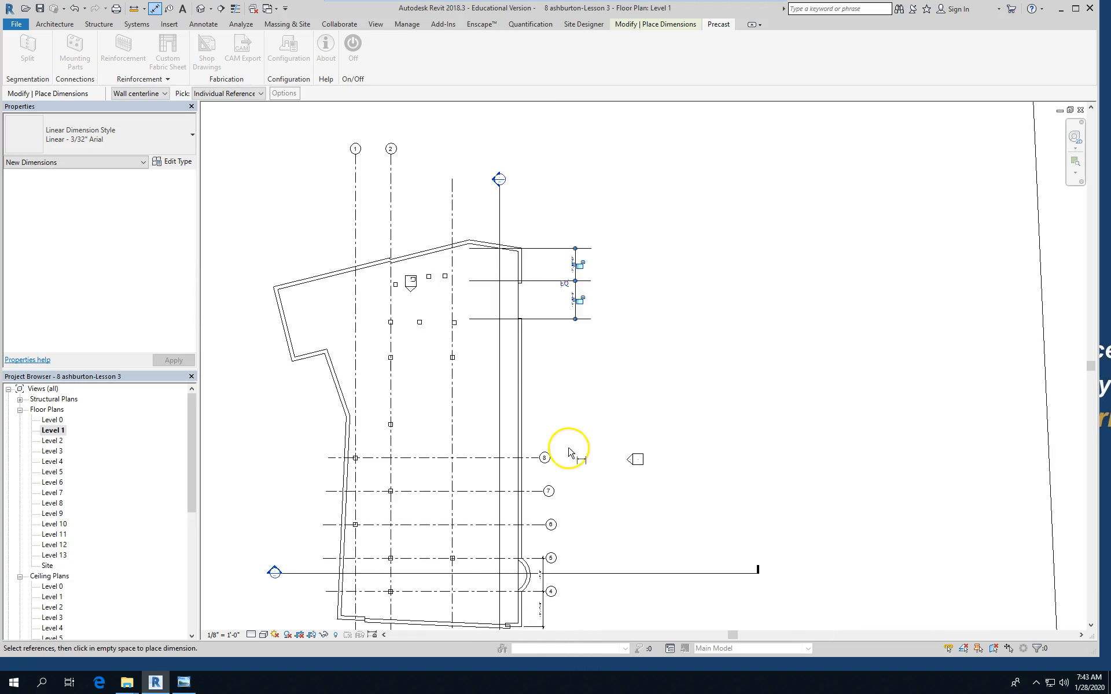
scroll(544, 612, "up", 4)
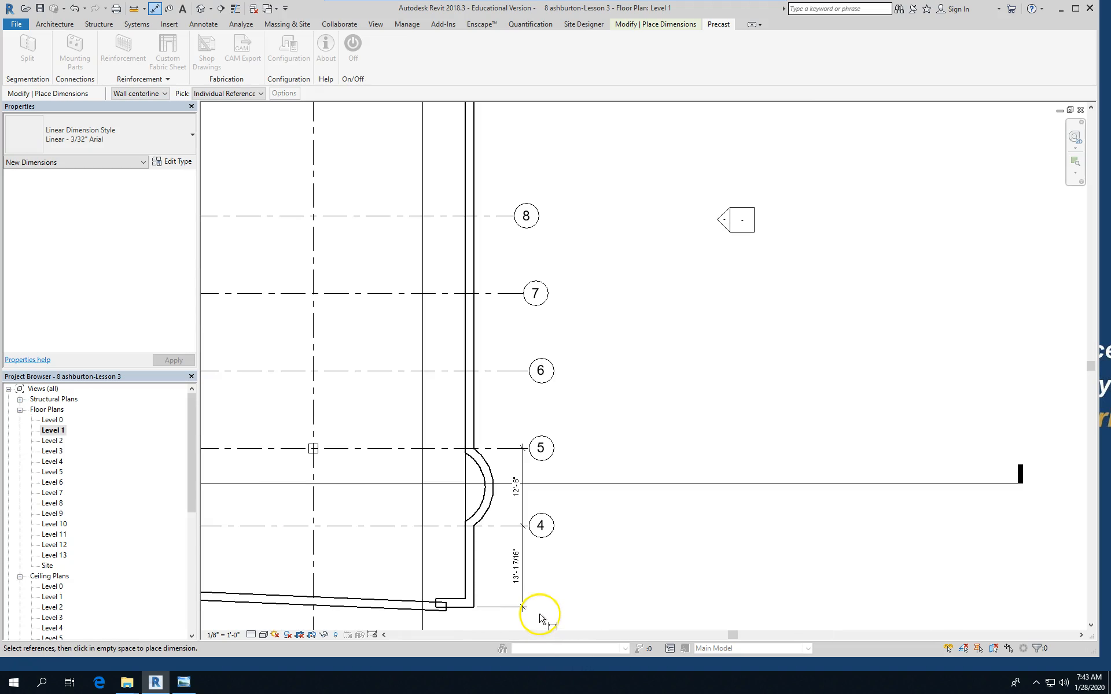
scroll(540, 617, "down", 1)
scroll(538, 608, "down", 2)
scroll(459, 256, "down", 1)
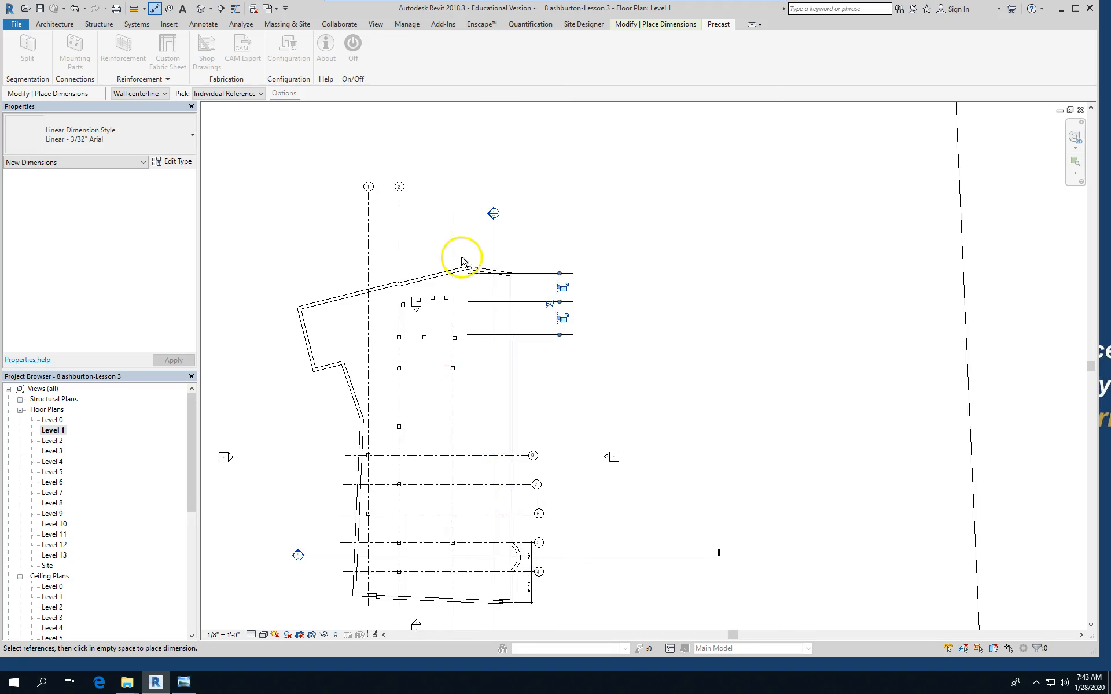
scroll(434, 198, "up", 2)
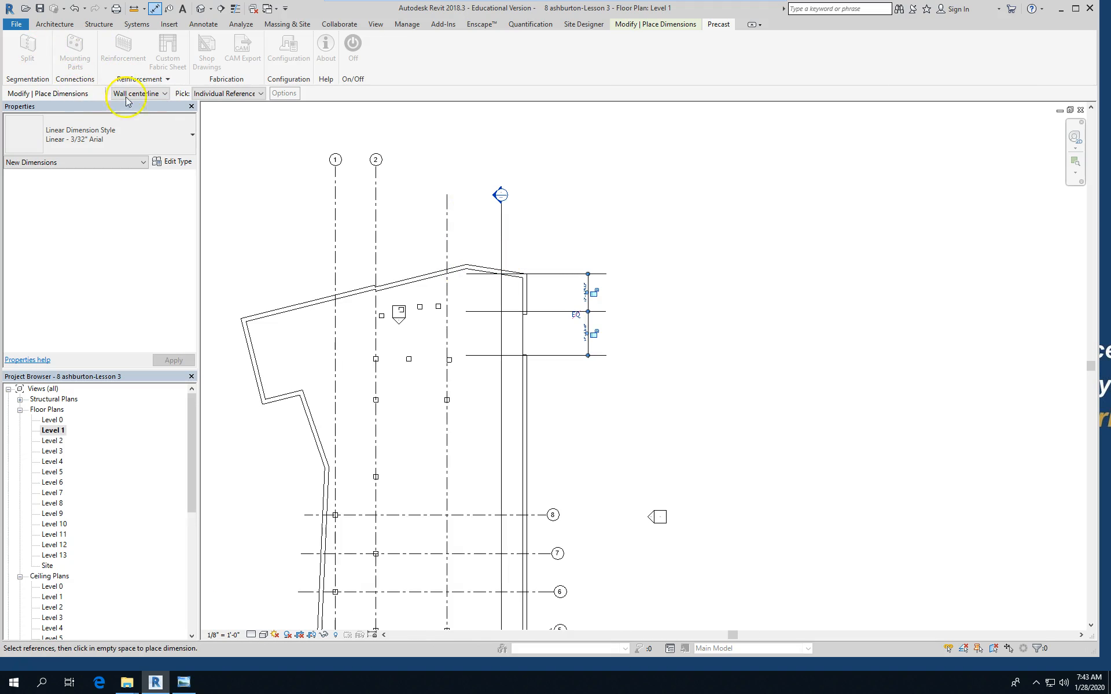
key("Escape")
key("Escape")
- Move the middle detail line to 13'-1" below the upper detail line using its dimension
scroll(637, 319, "up", 2)
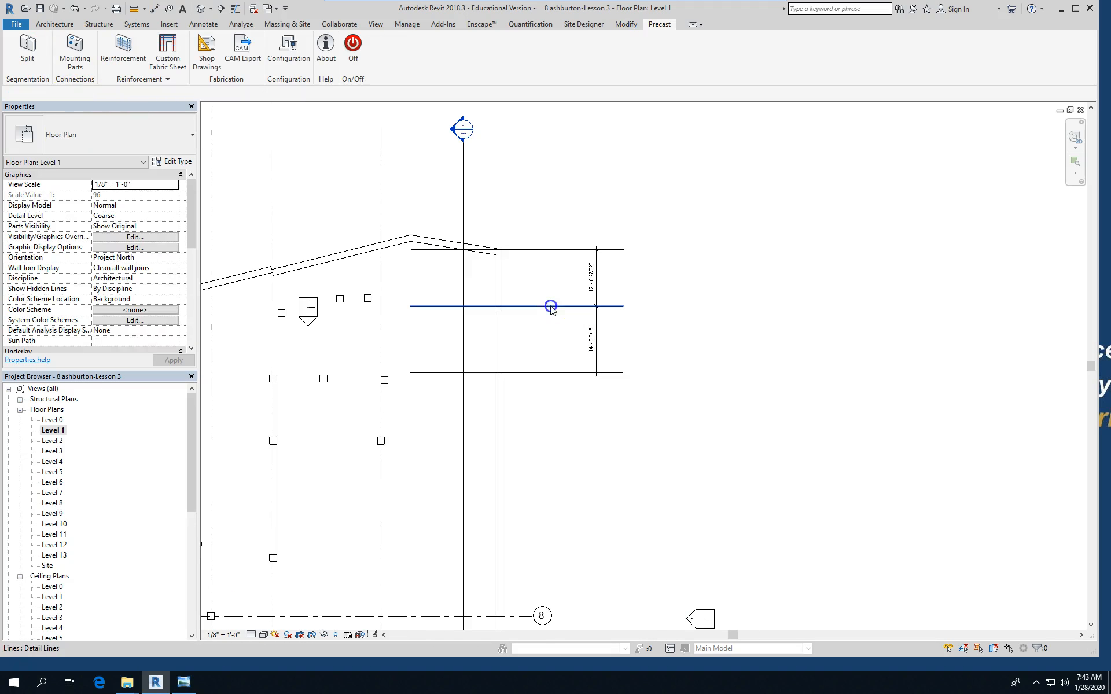
left_click(551, 306)
left_click(592, 273)
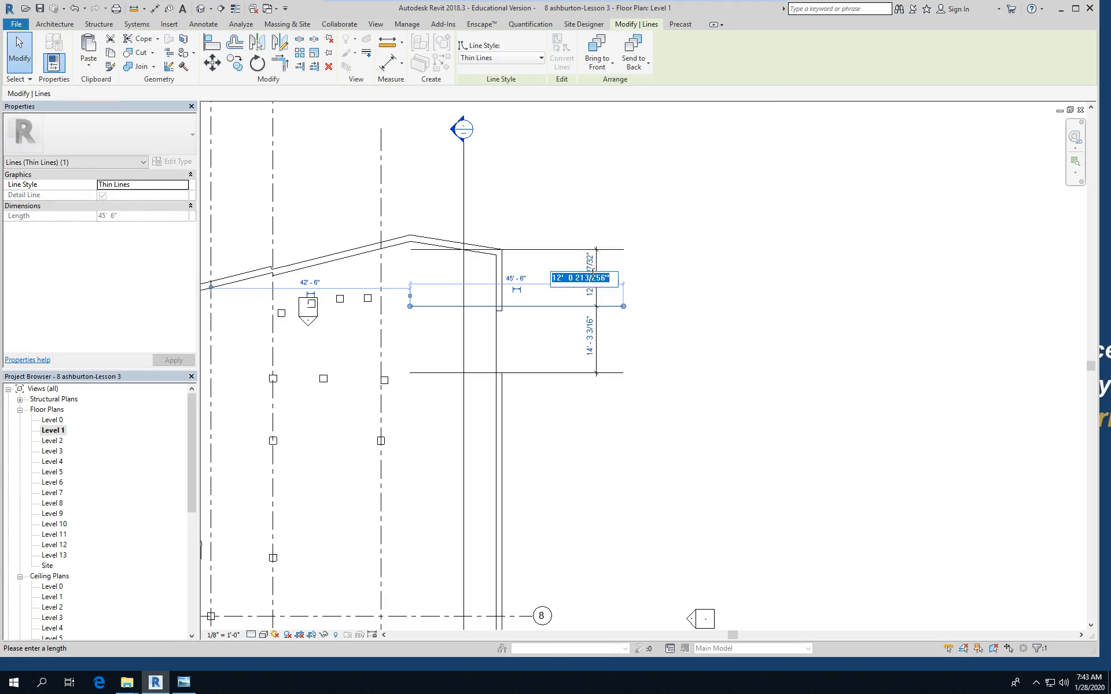
type("13' - 13-")
key("Return")
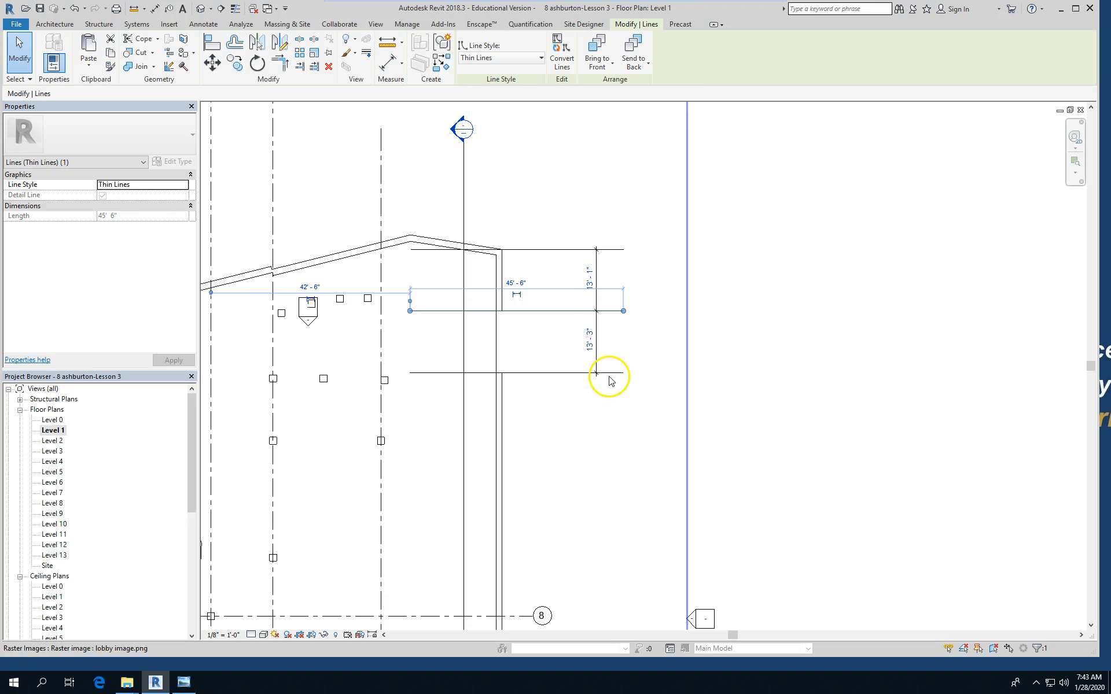
- Move the lowest detail line to 12'-6" below the middle detail line using its dimension
left_click(575, 373)
left_click(590, 340)
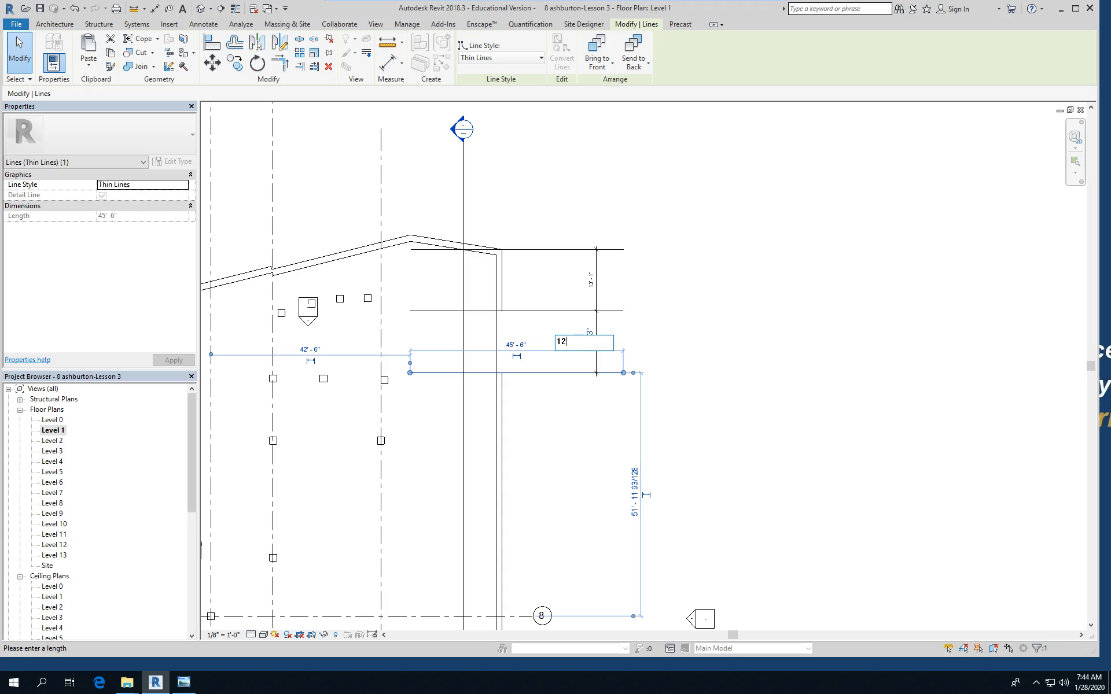
type("12-6")
key("Return")
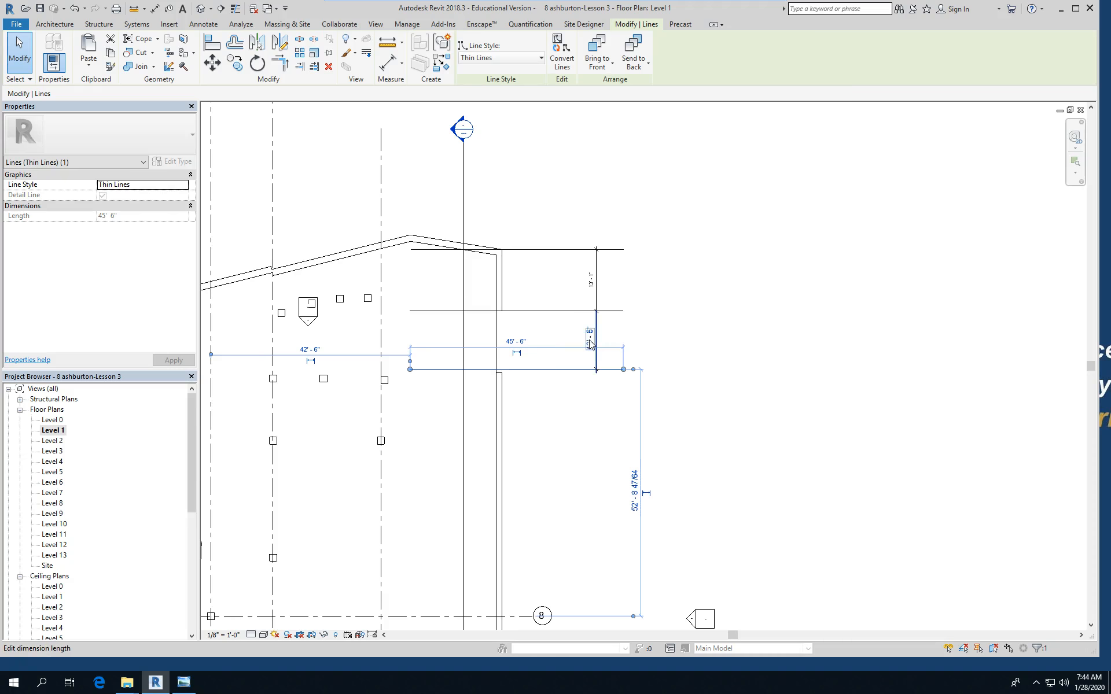
left_click(571, 409)
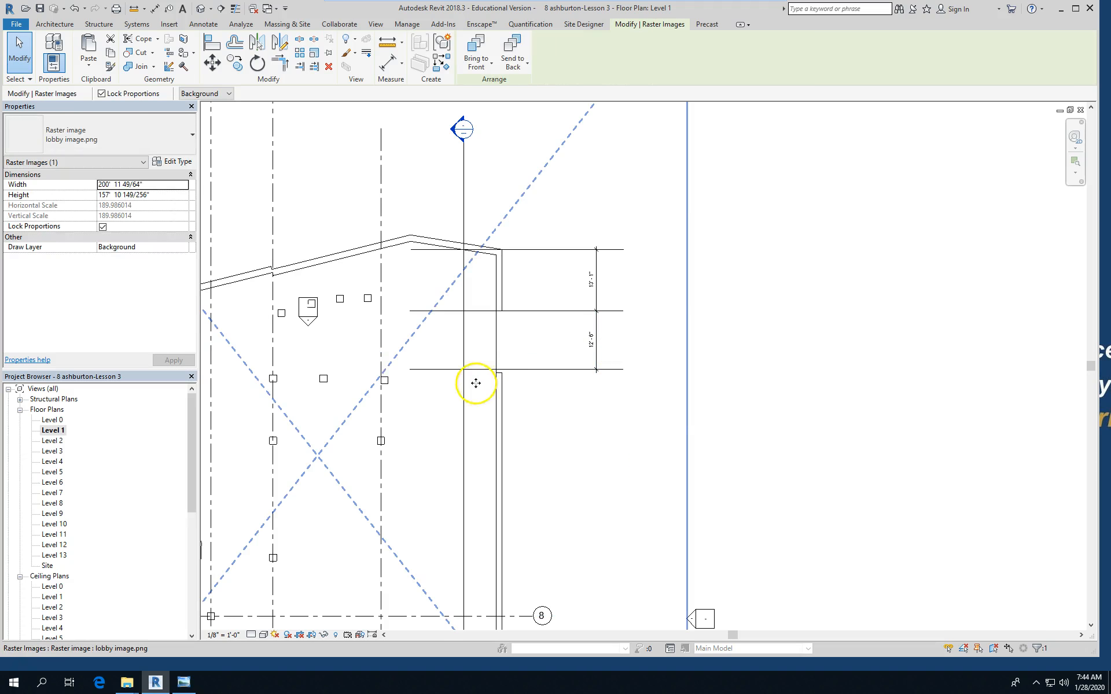
key("Escape")
- Extend the long wall below the entrance opening up to the lowest detail line
scroll(509, 388, "up", 3)
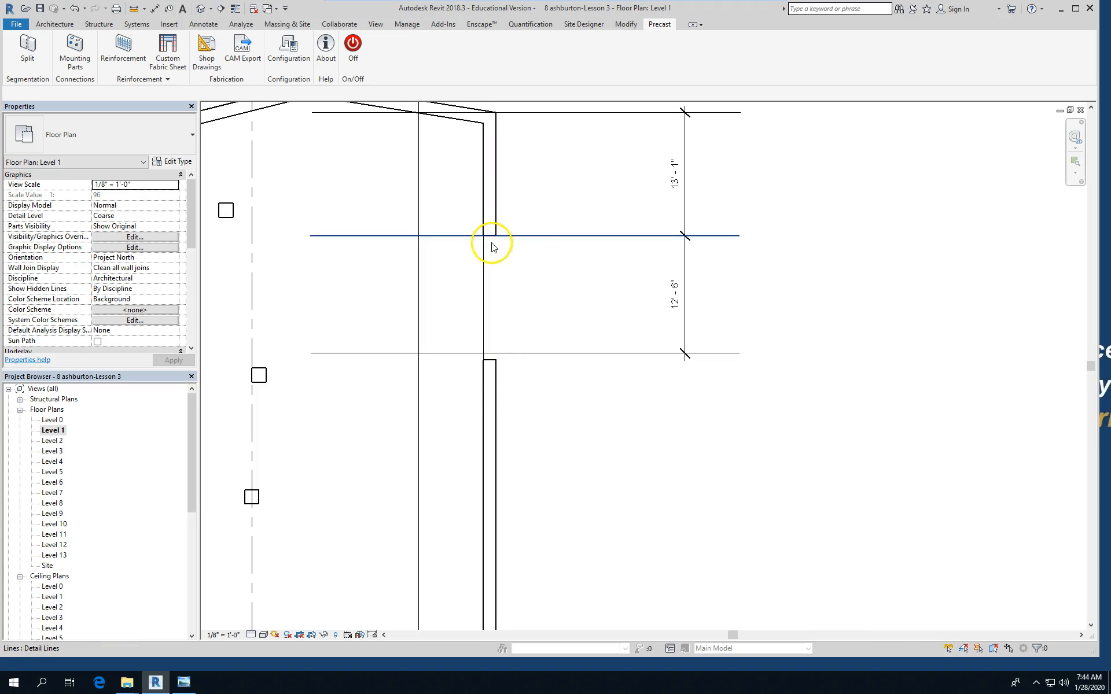
left_click(498, 386)
left_click_drag(498, 362, 496, 353)
left_click(602, 301)
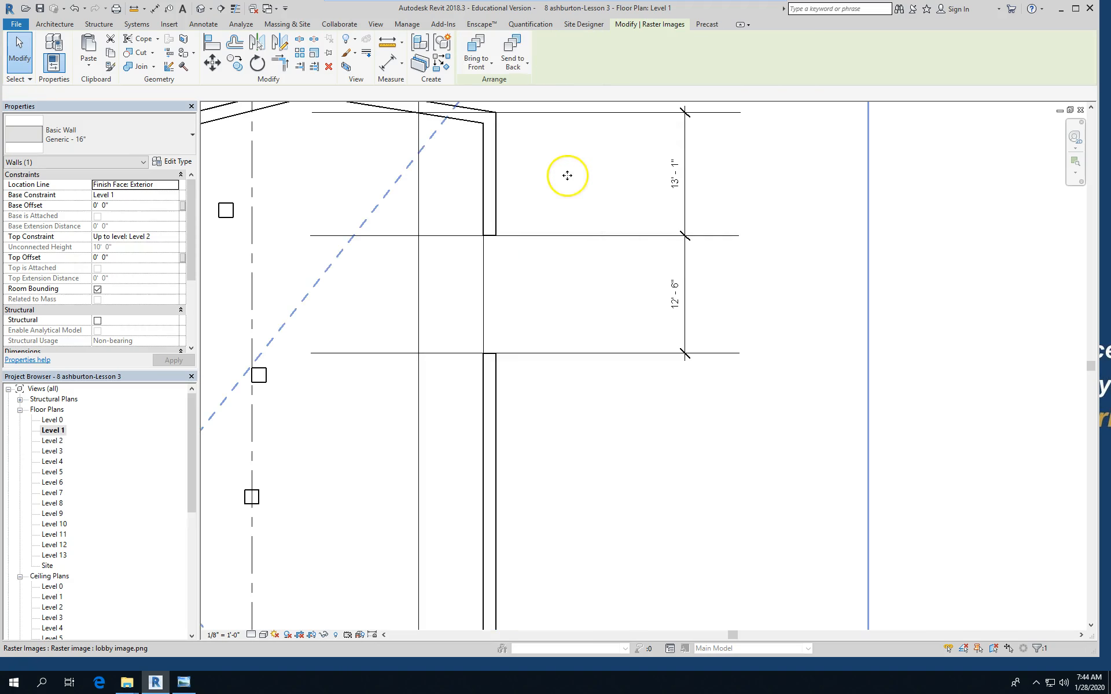
scroll(509, 199, "down", 4)
scroll(514, 237, "down", 2)
key("Escape")
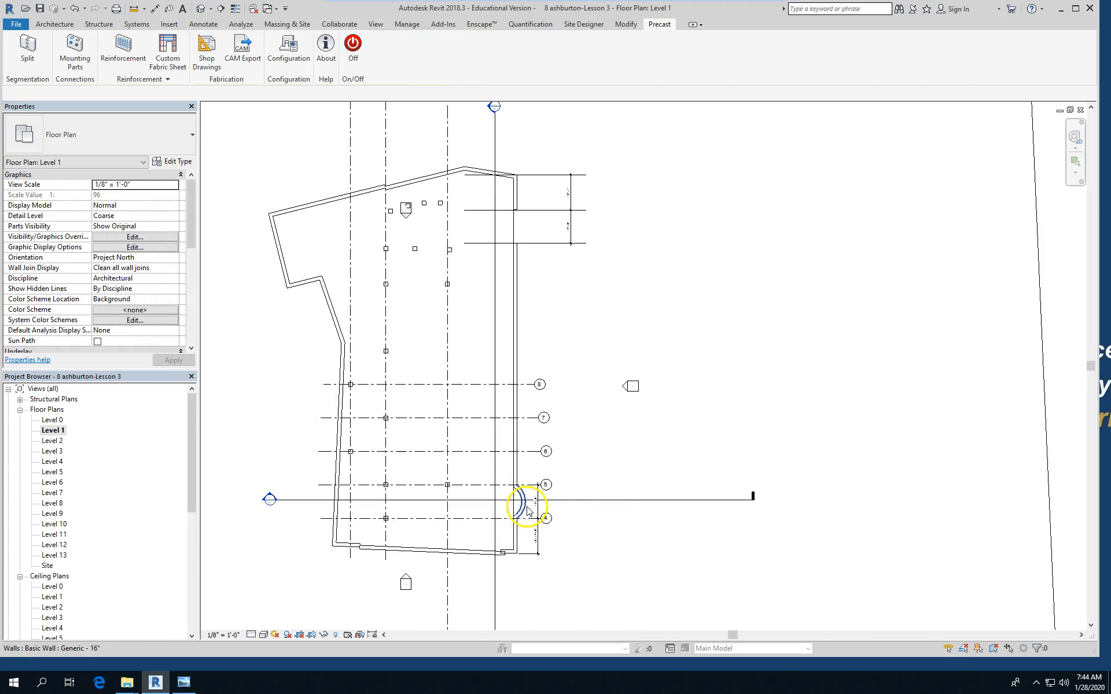
- Copy the curved bay wall between grids 4 and 5 and paste it into the upper wall opening
left_click(527, 509)
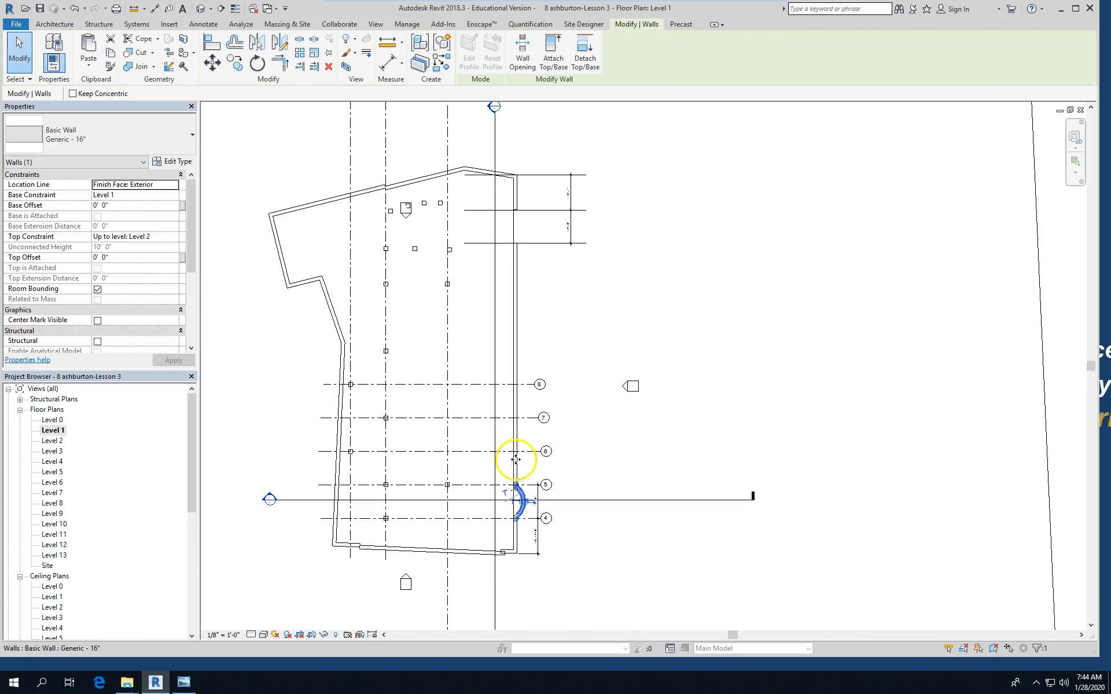
left_click(510, 243)
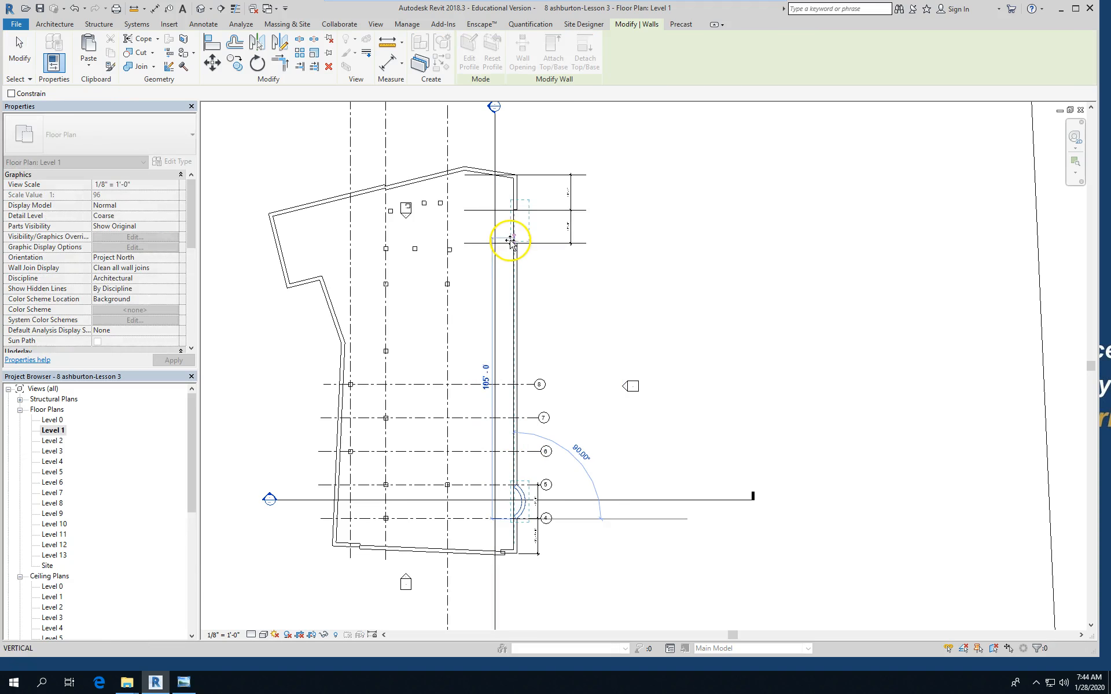
scroll(521, 225, "up", 5)
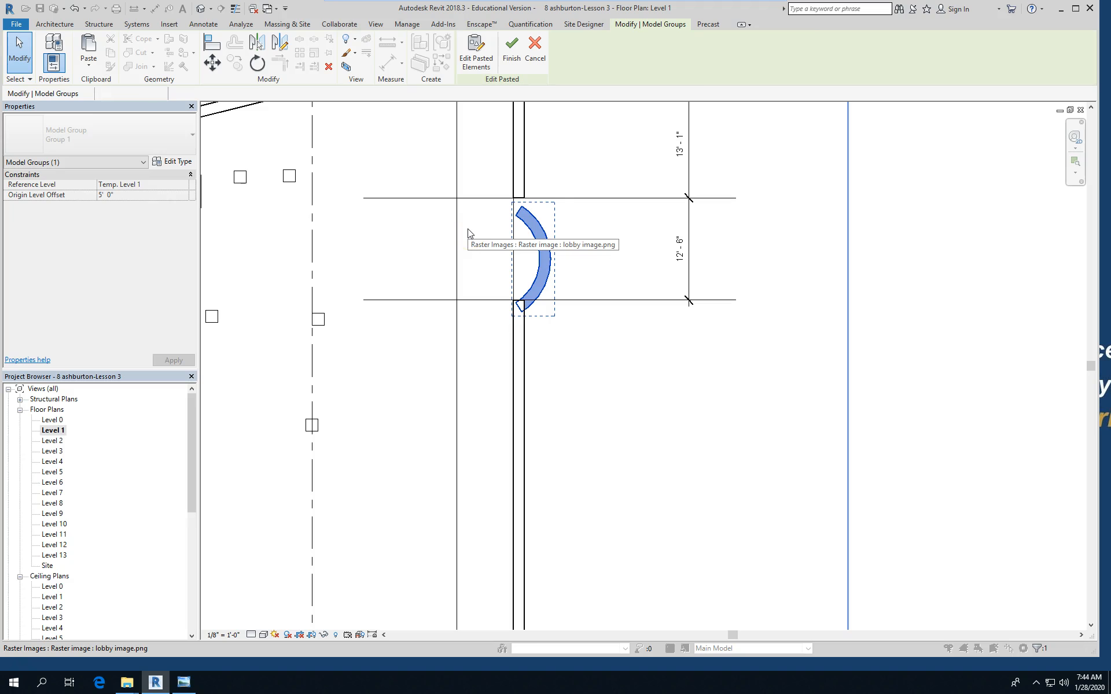
- Nudge the pasted curved wall up until its ends meet the two detail lines, then finish the paste
key("Up")
key("Up")
key("Up")
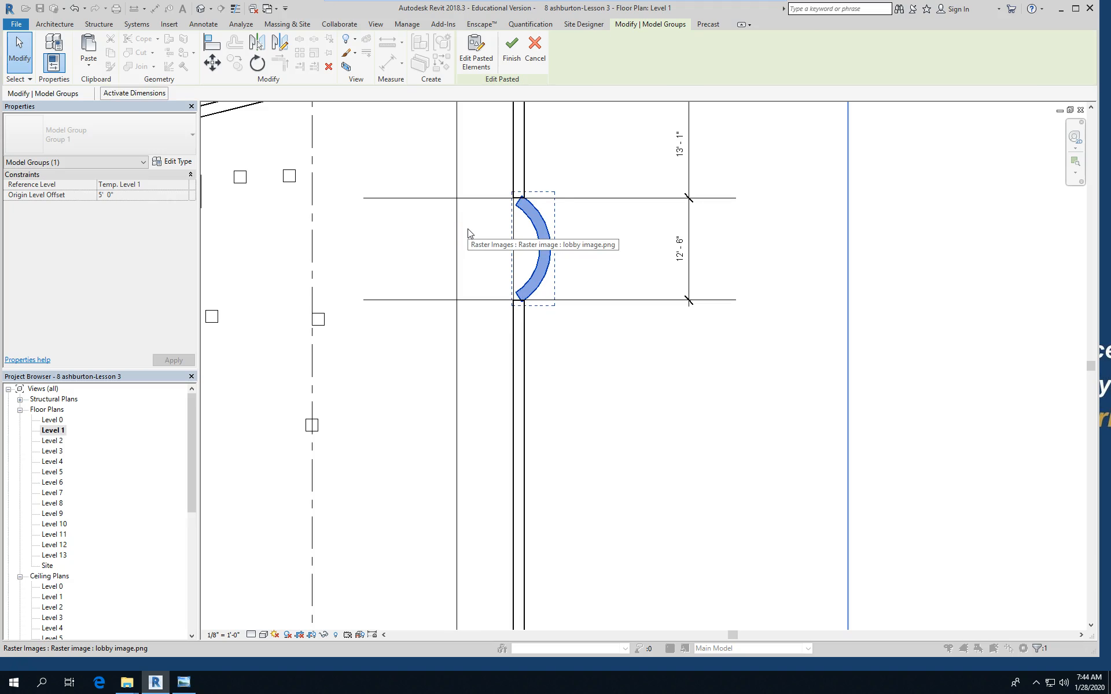
left_click(443, 198)
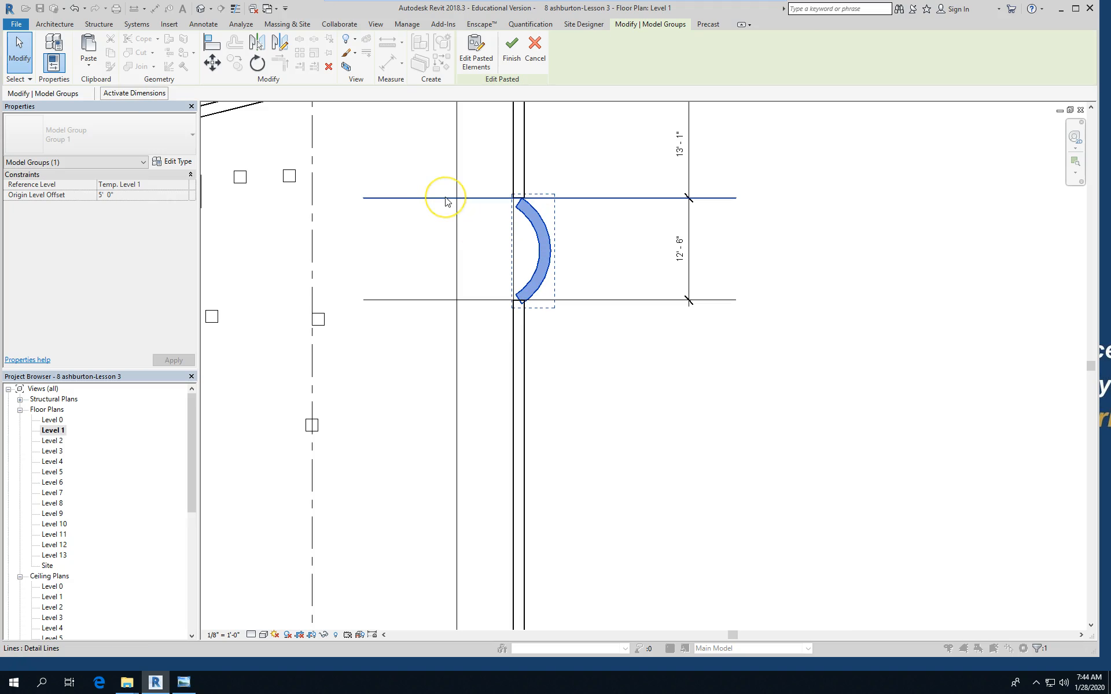
key("Up")
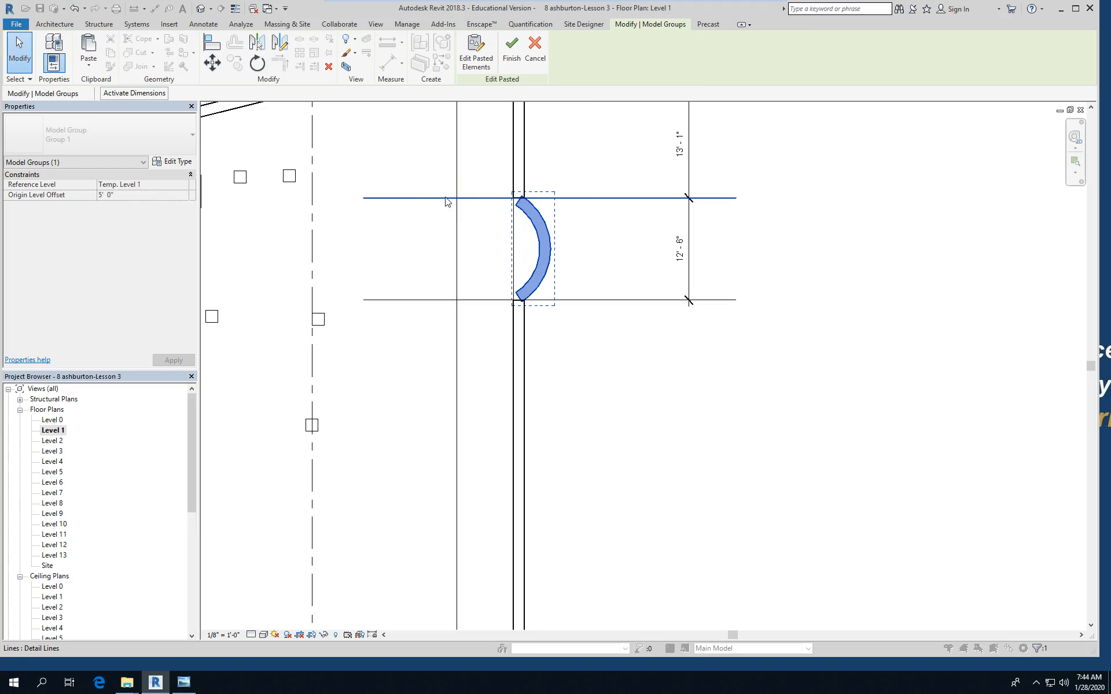
left_click(618, 341)
scroll(541, 246, "down", 5)
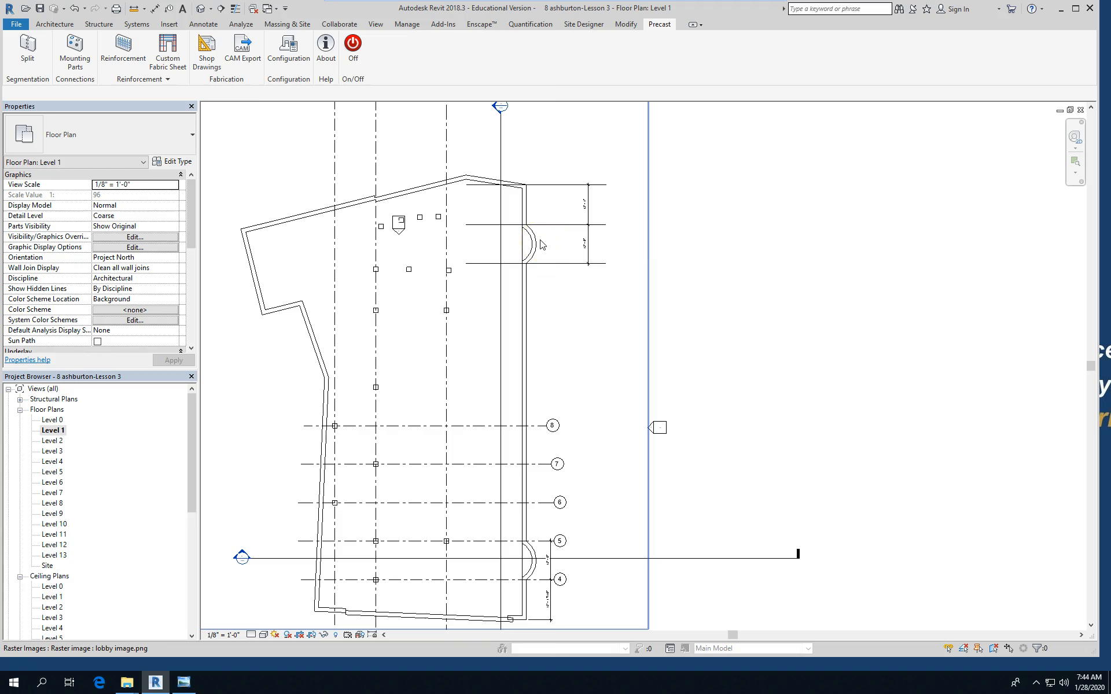
- Select the five Level 1 walls along the facade with both curved bays and show them in the {3D} view
left_click(530, 212)
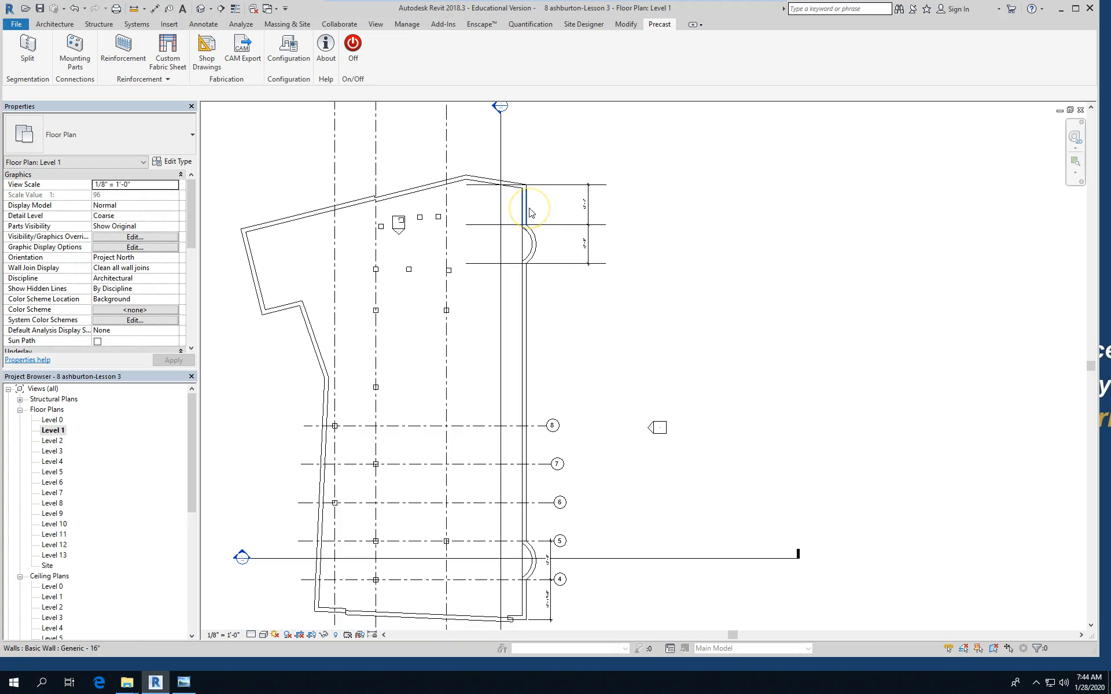
left_click(530, 213)
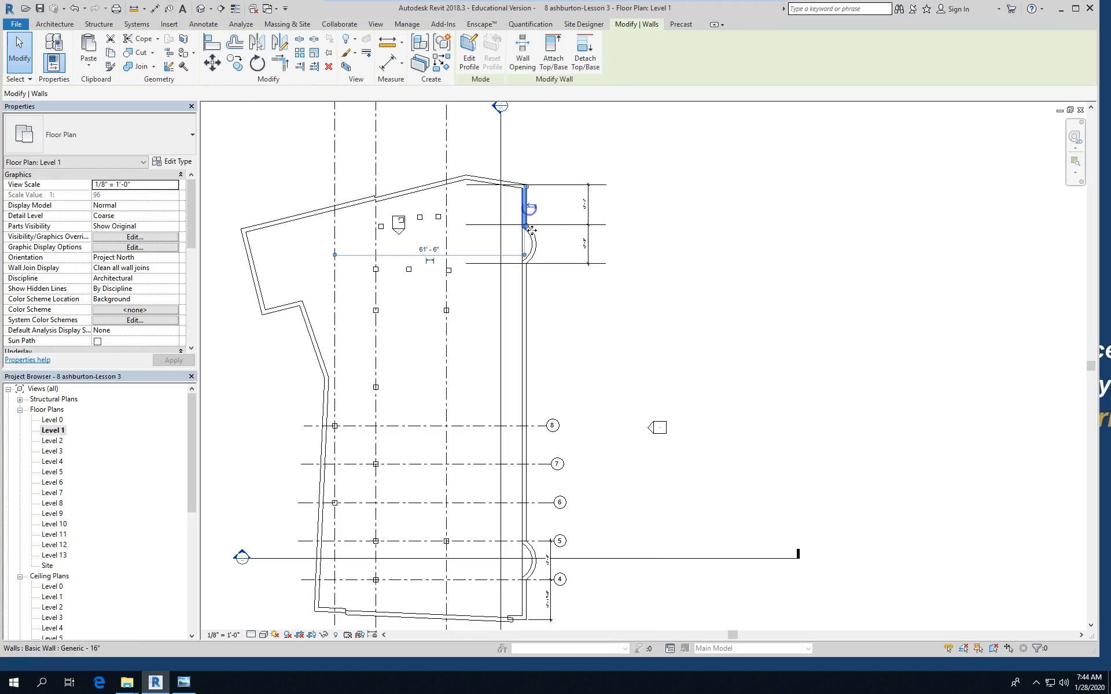
left_click(534, 240, "ctrl")
left_click(525, 300, "ctrl")
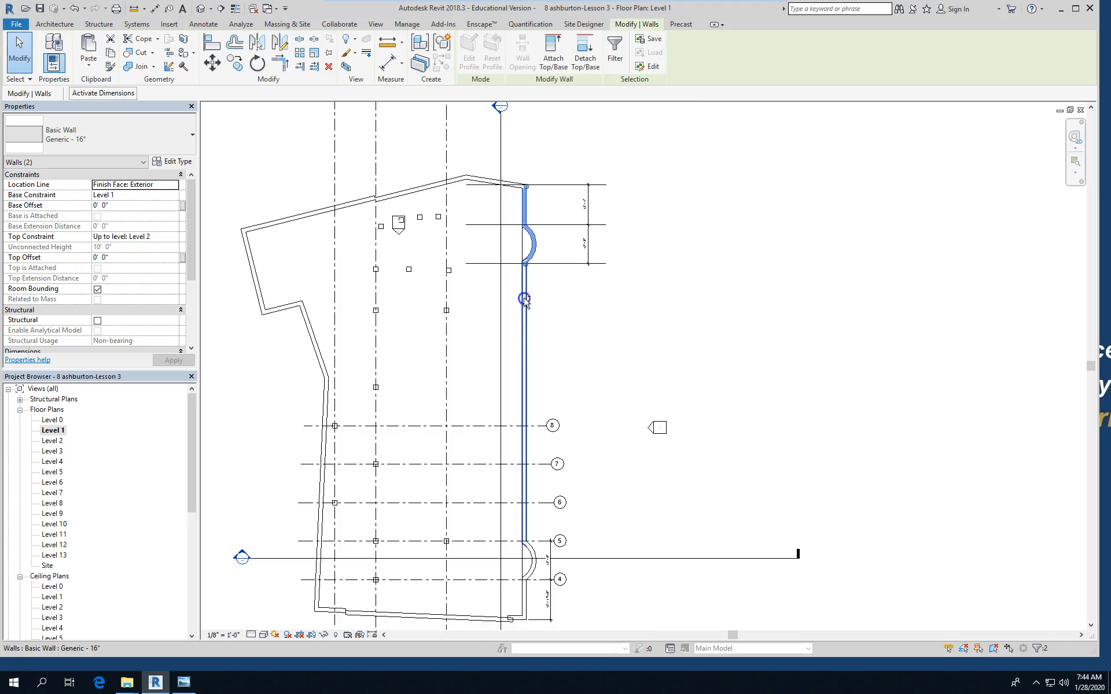
left_click(543, 573, "ctrl")
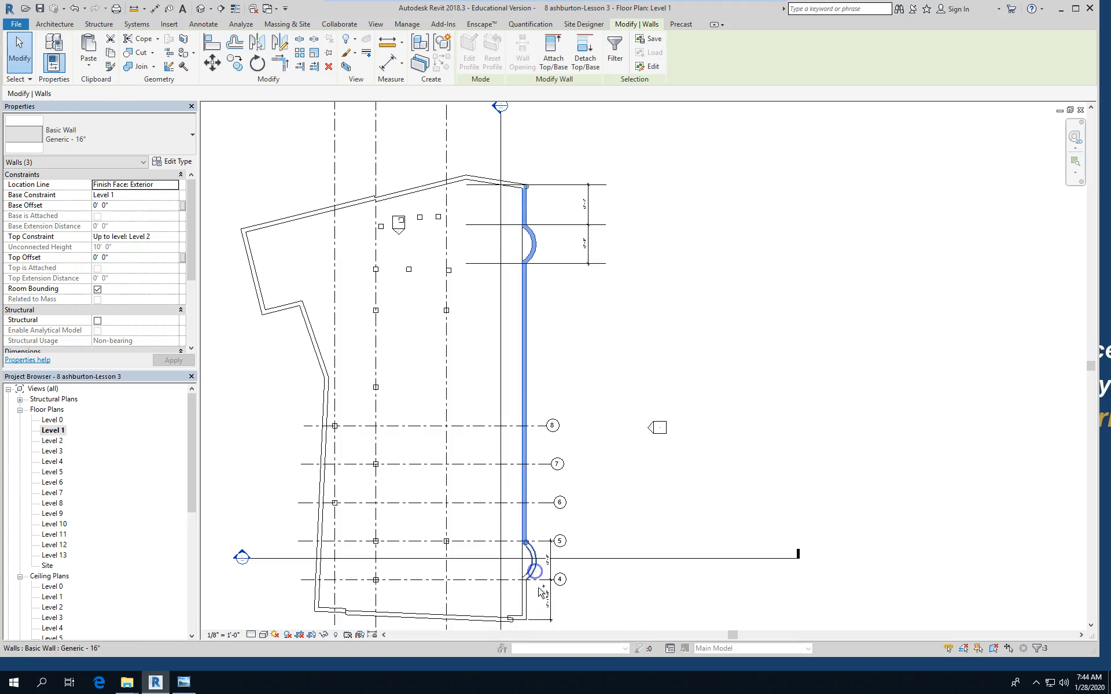
left_click(530, 606, "ctrl")
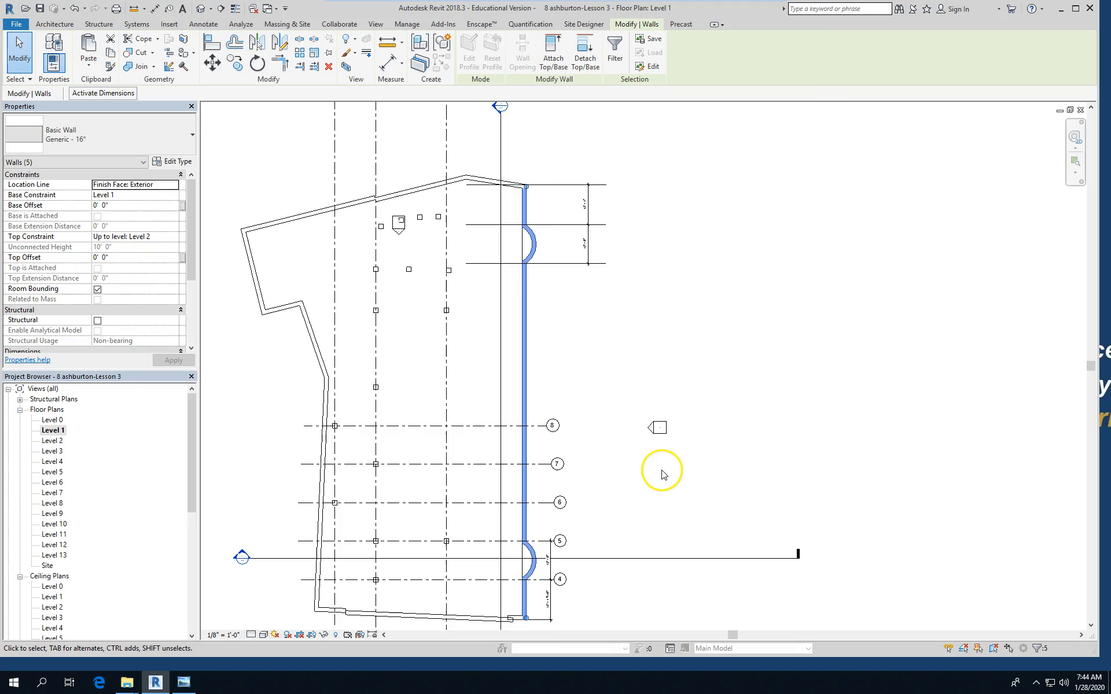
left_click(620, 427)
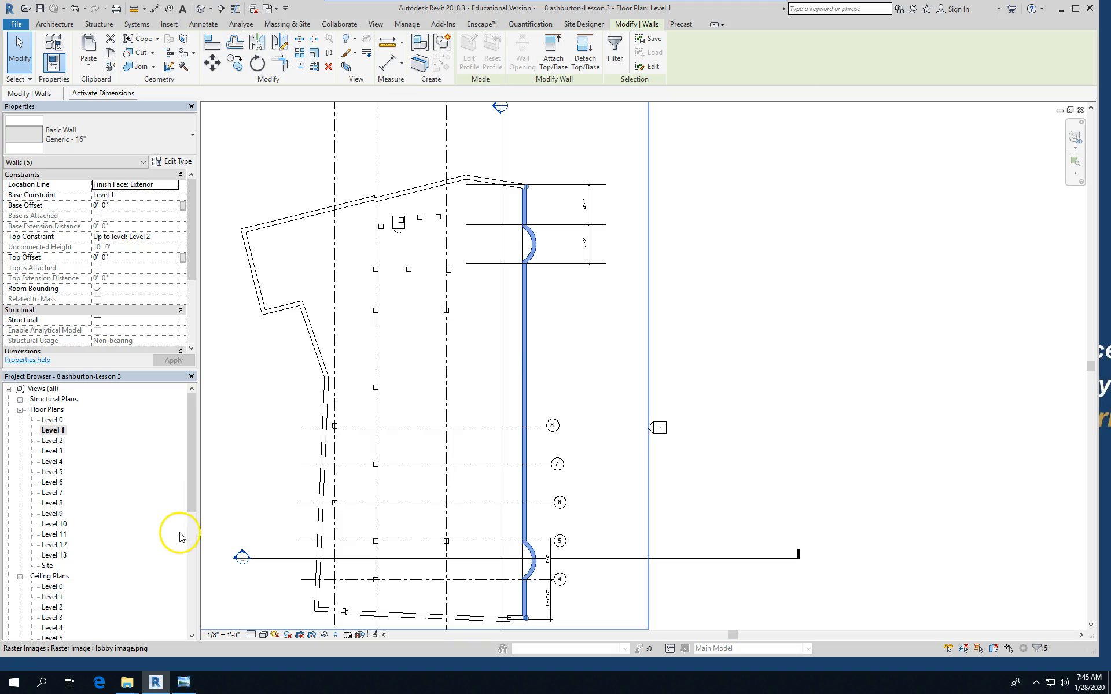
left_click_drag(192, 486, 196, 582)
scroll(67, 590, "up", 2)
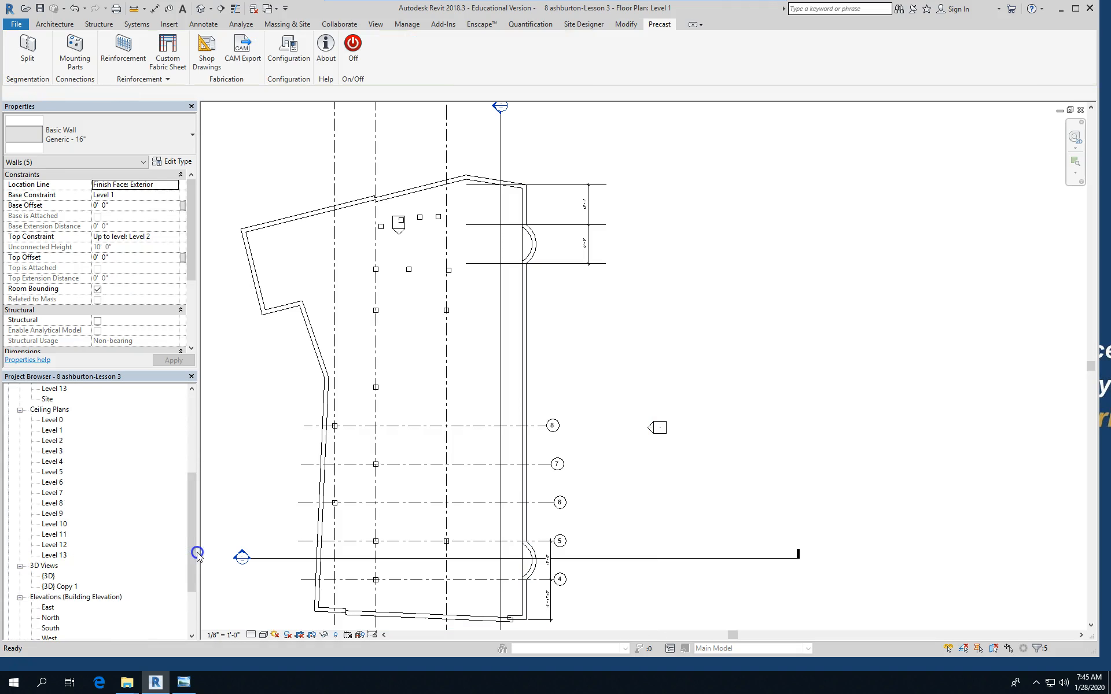
double_click(48, 576)
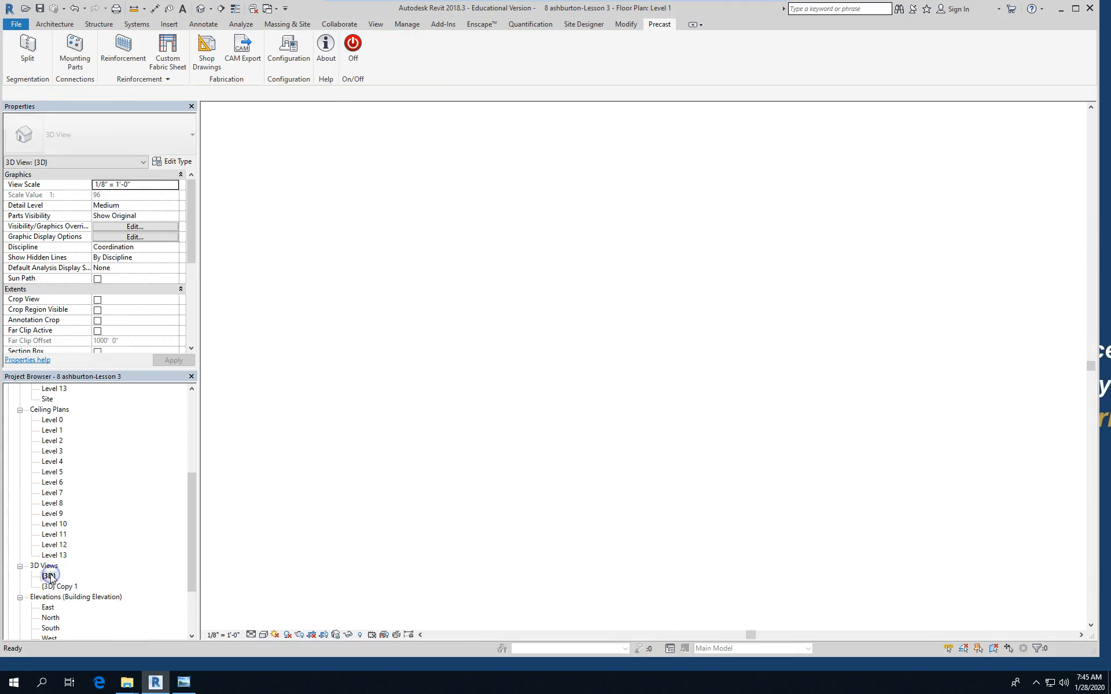
scroll(752, 414, "up", 4)
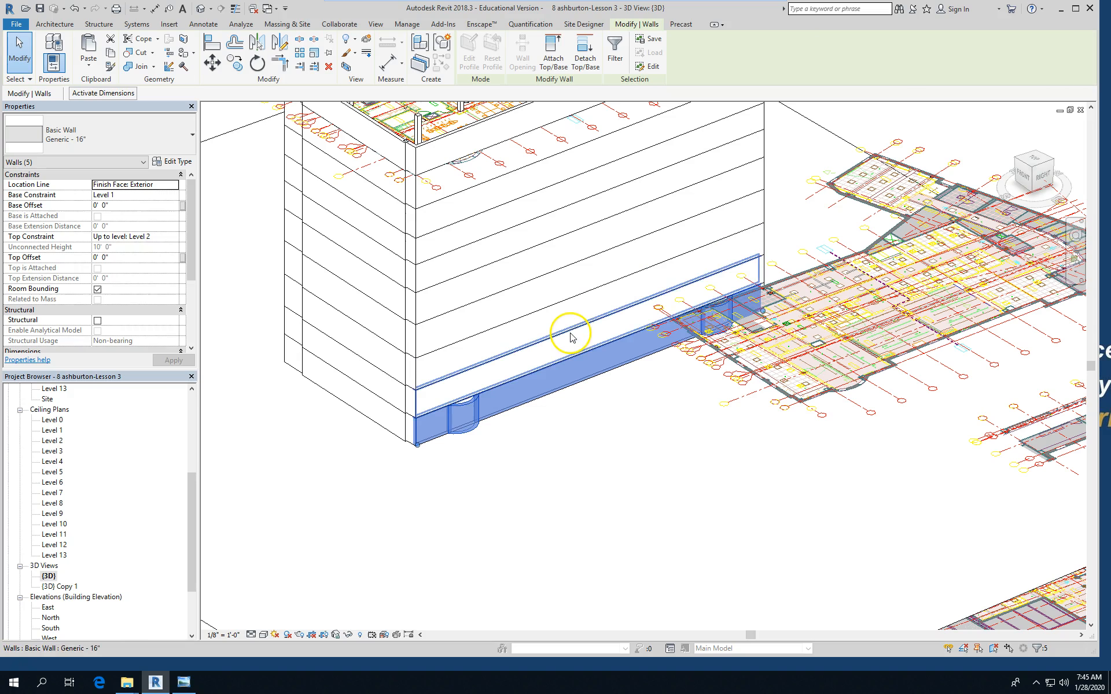
- Delete the three straight facade walls on Levels 2, 3 and 4 above the curved bays
left_click(571, 337)
left_click(567, 303)
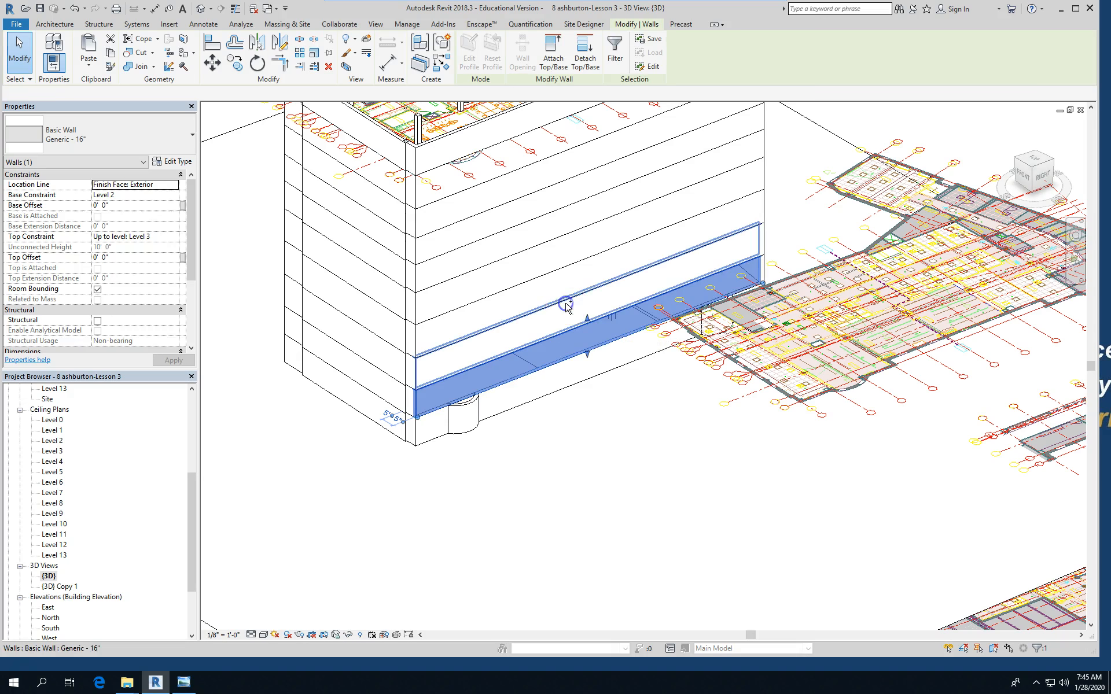
left_click(566, 306, "ctrl")
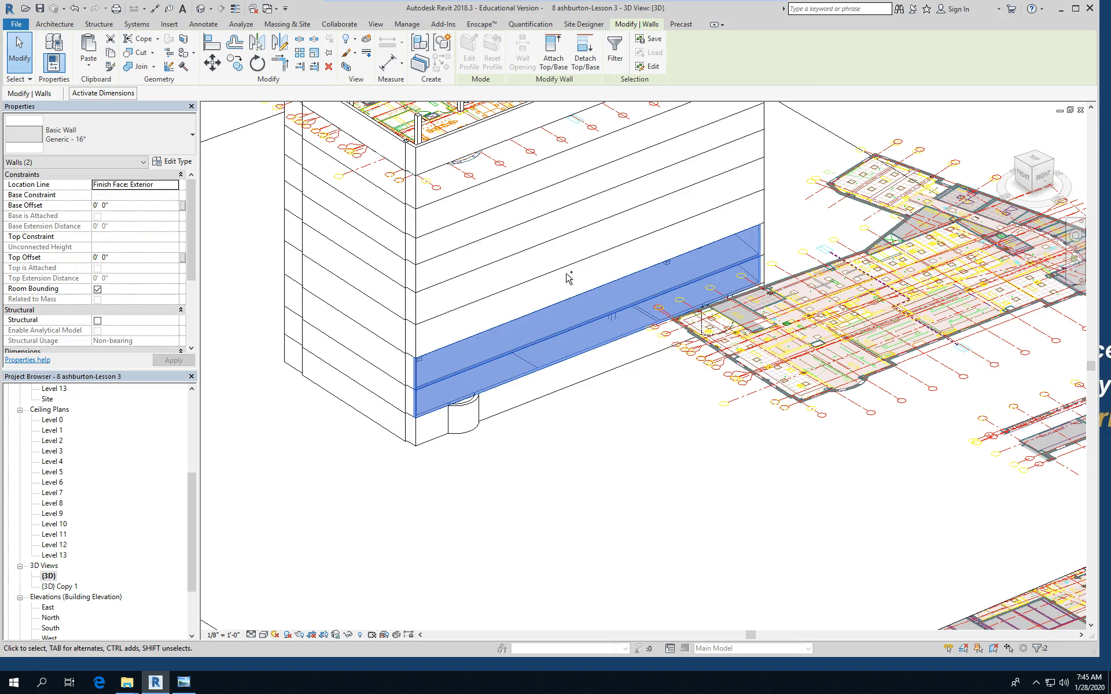
left_click(566, 270, "ctrl")
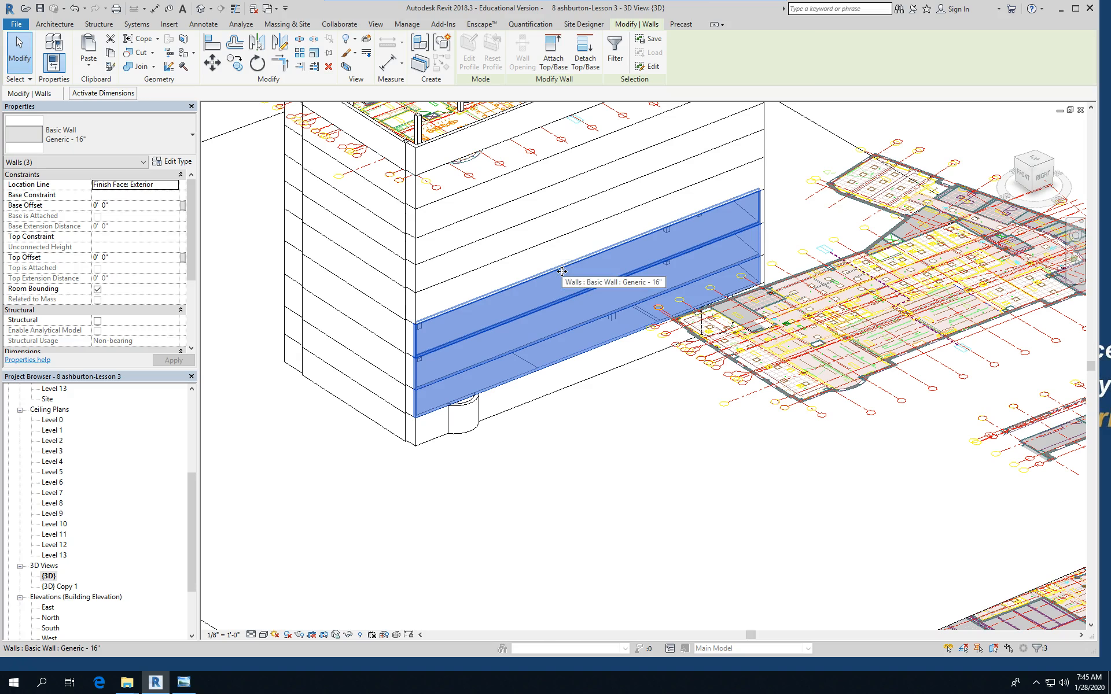
key("Delete")
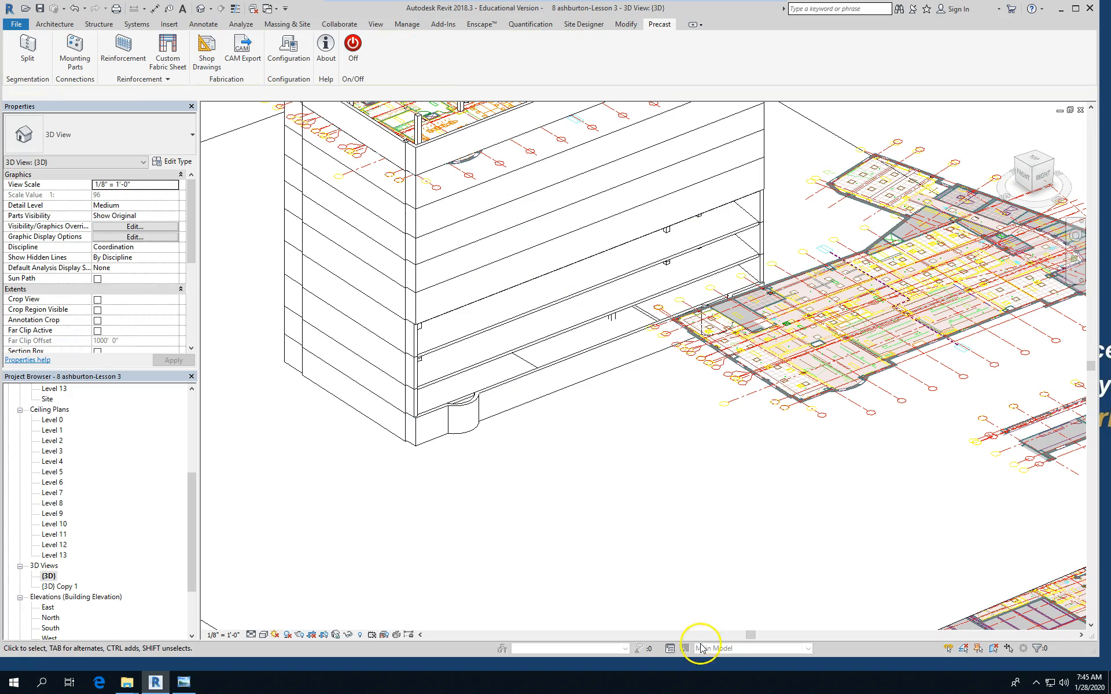
- Paste the copied curved-bay walls aligned to Levels 2, 3 and 4, dismissing the save reminder without saving
left_click(49, 28)
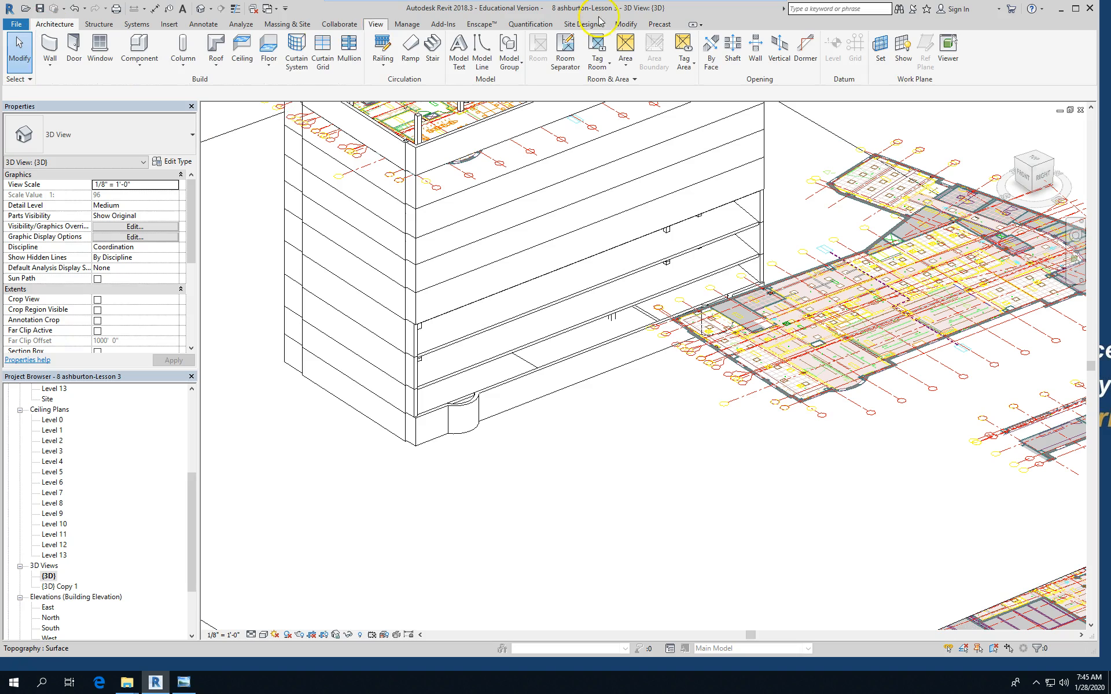
left_click(626, 25)
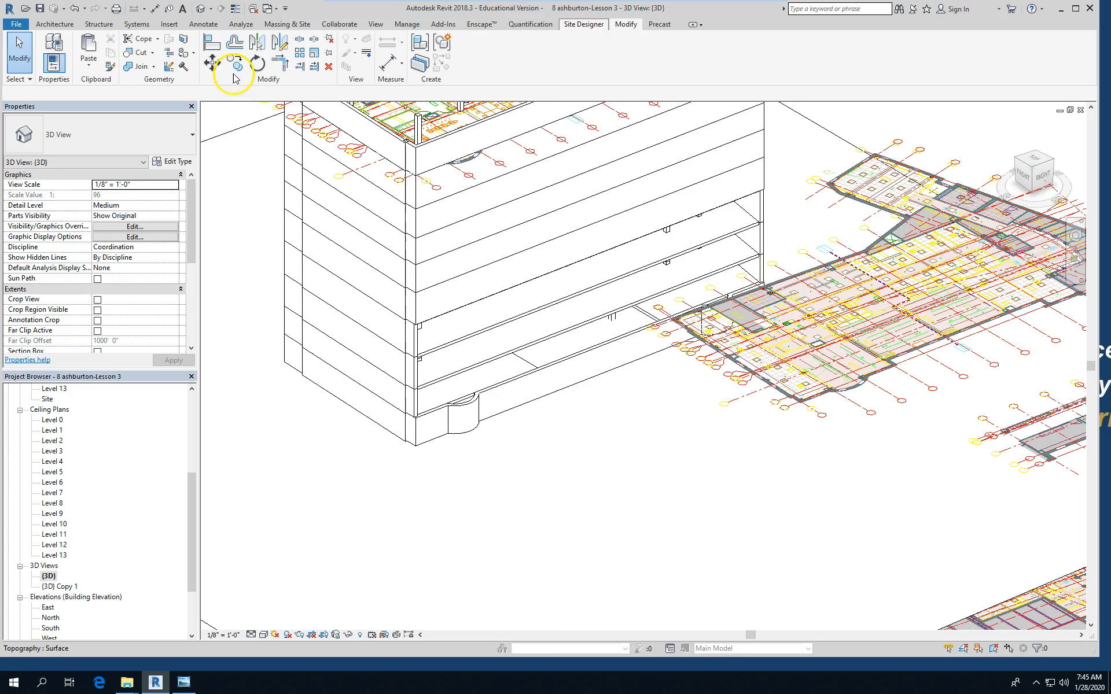
left_click(82, 68)
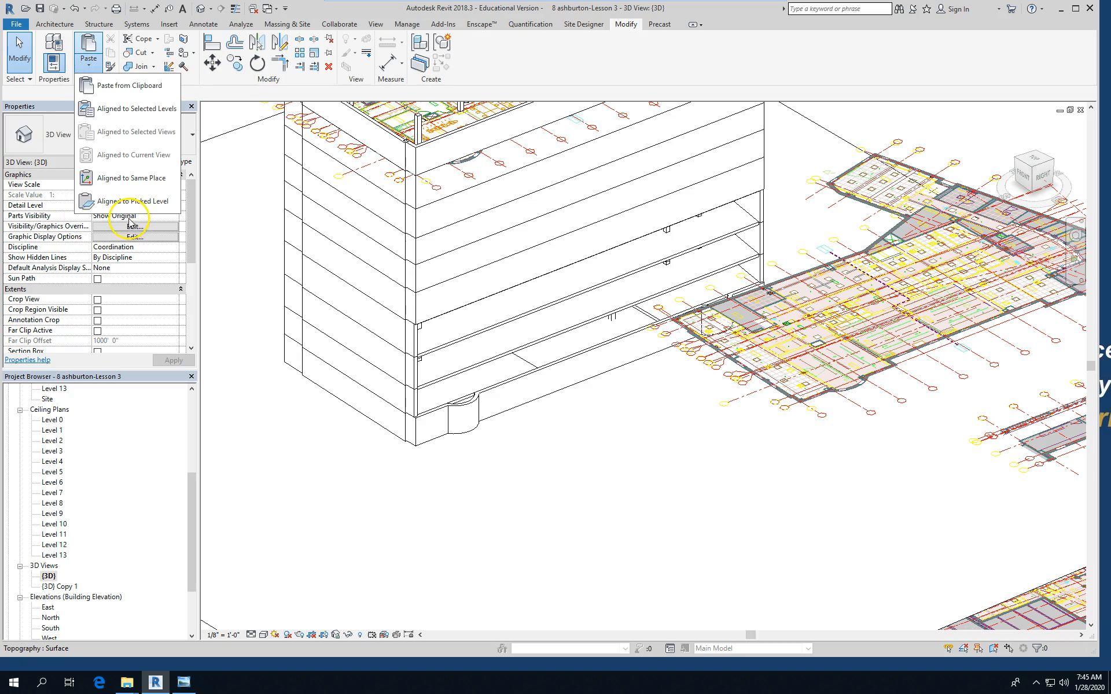
left_click(141, 106)
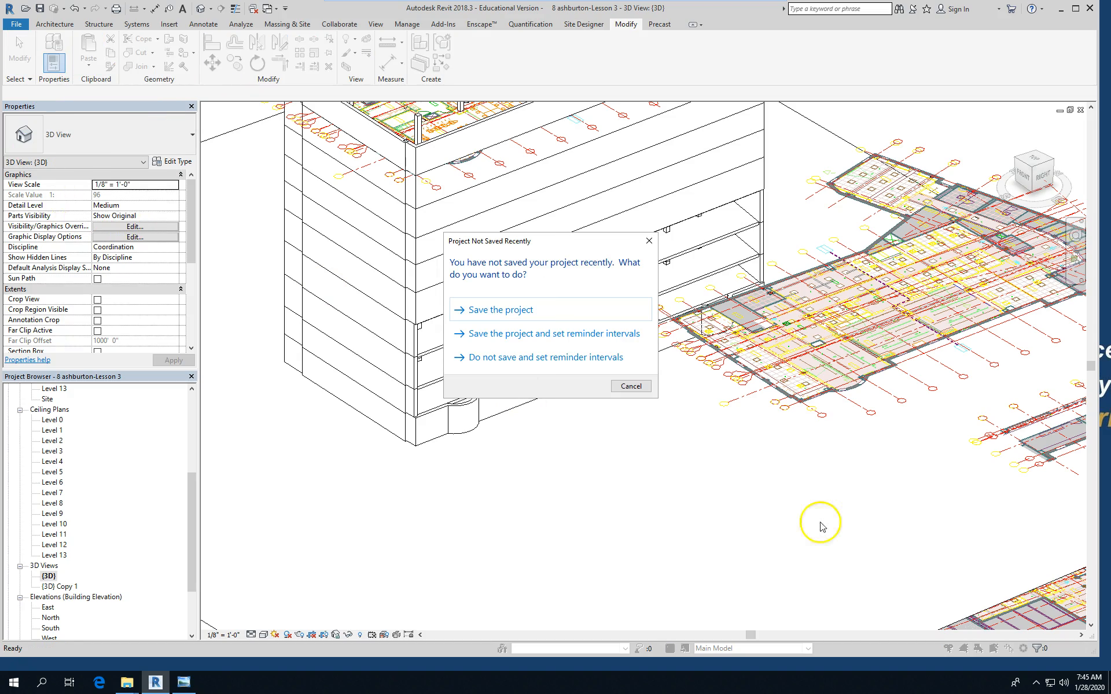
left_click(634, 386)
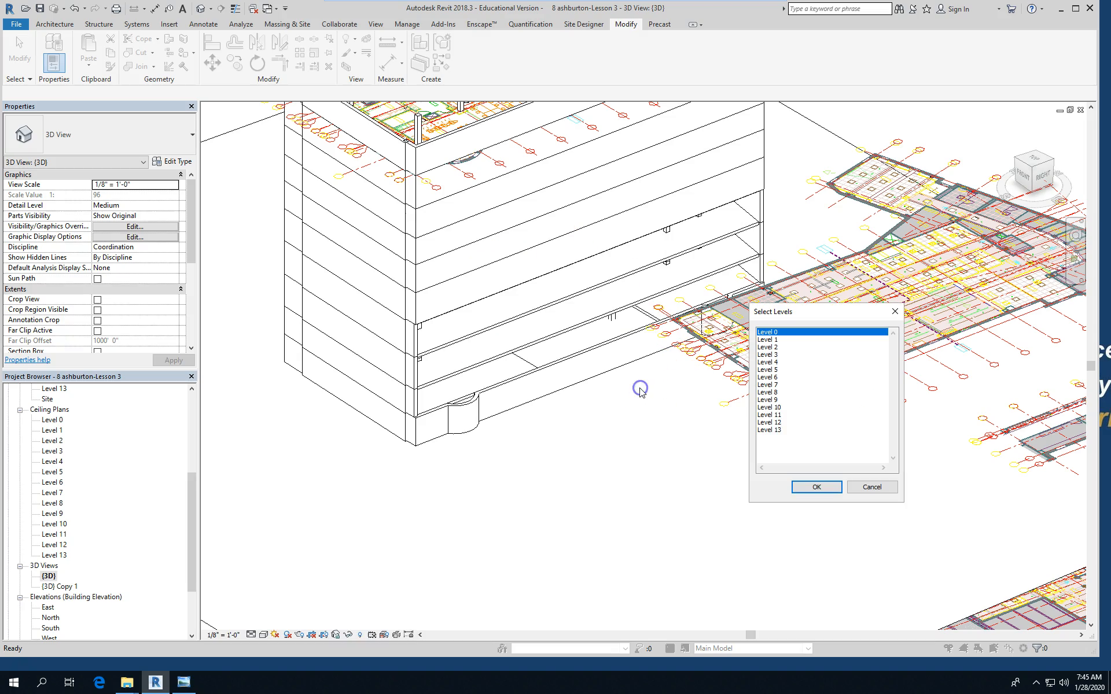
left_click_drag(768, 347, 777, 372)
left_click(809, 487)
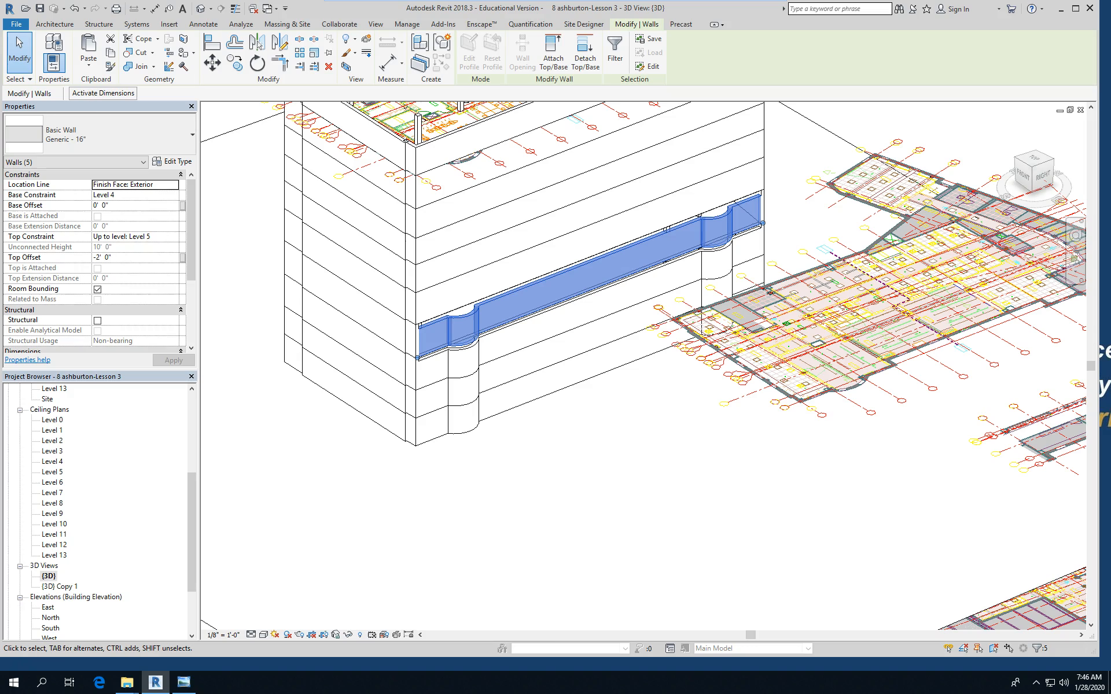
- Check the facade in the reference photo and the Bing Maps aerial view of 8 Ashburton Pl, and return to the Revit model
left_click_drag(0, 36, 709, 99)
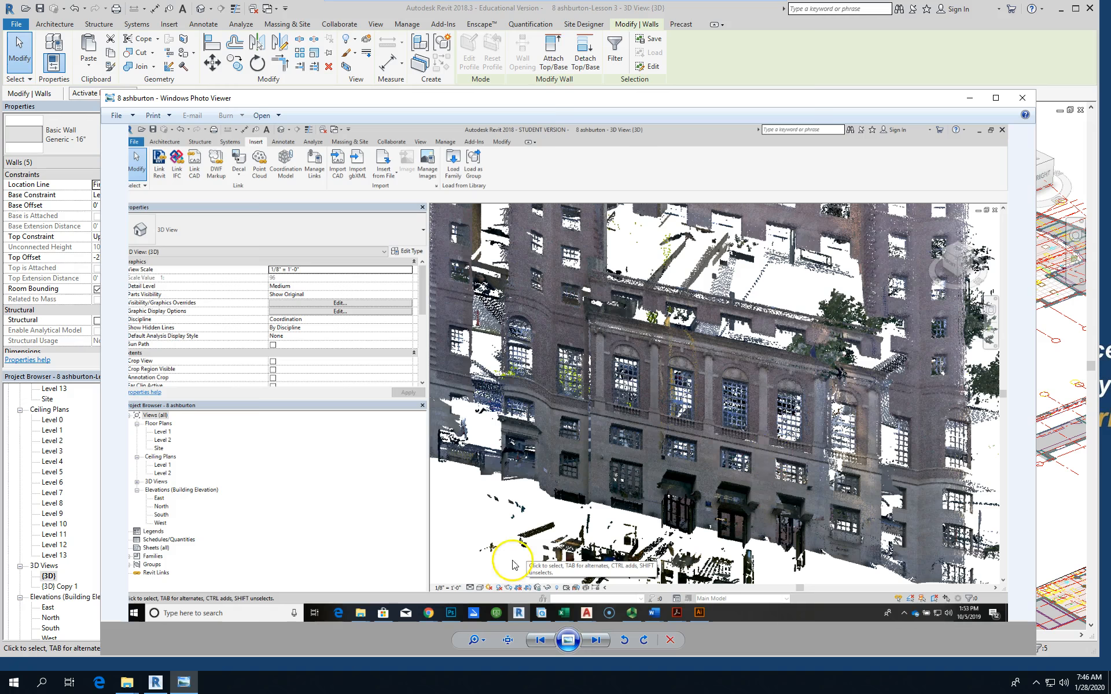
mouse_move(760, 20)
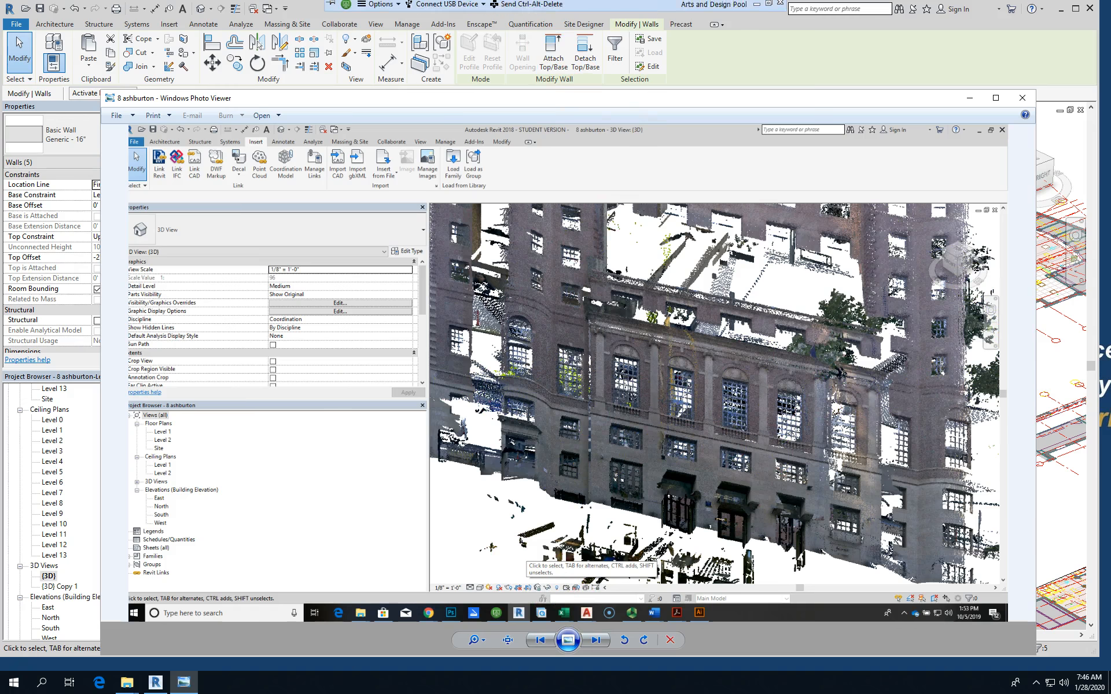
left_click(757, 7)
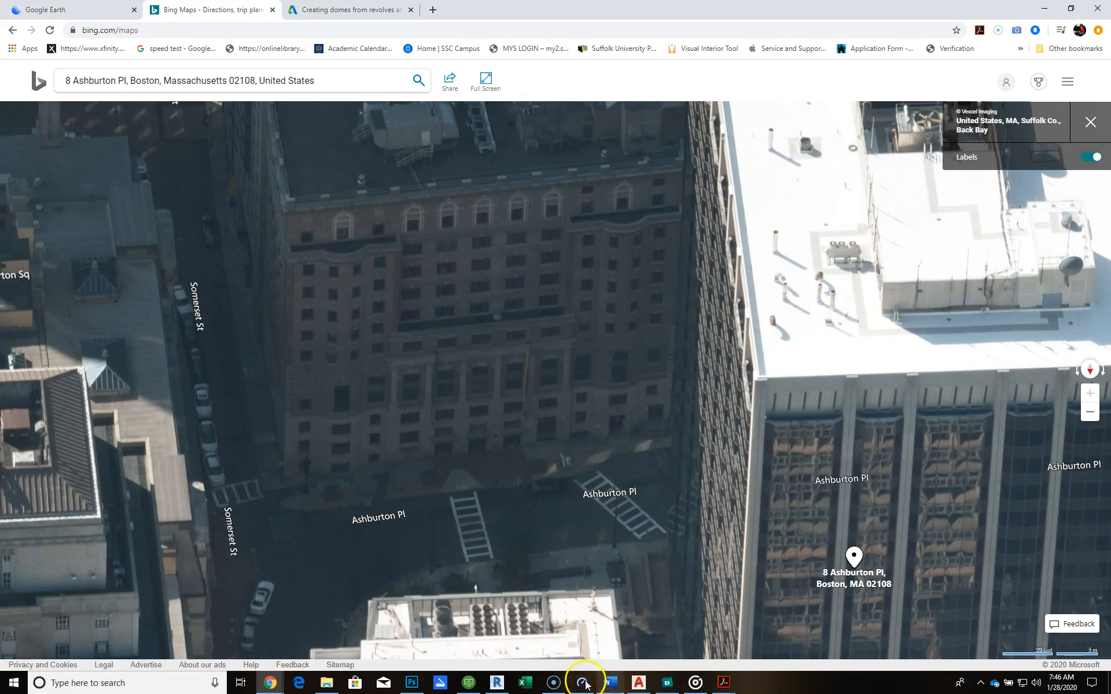
mouse_move(646, 680)
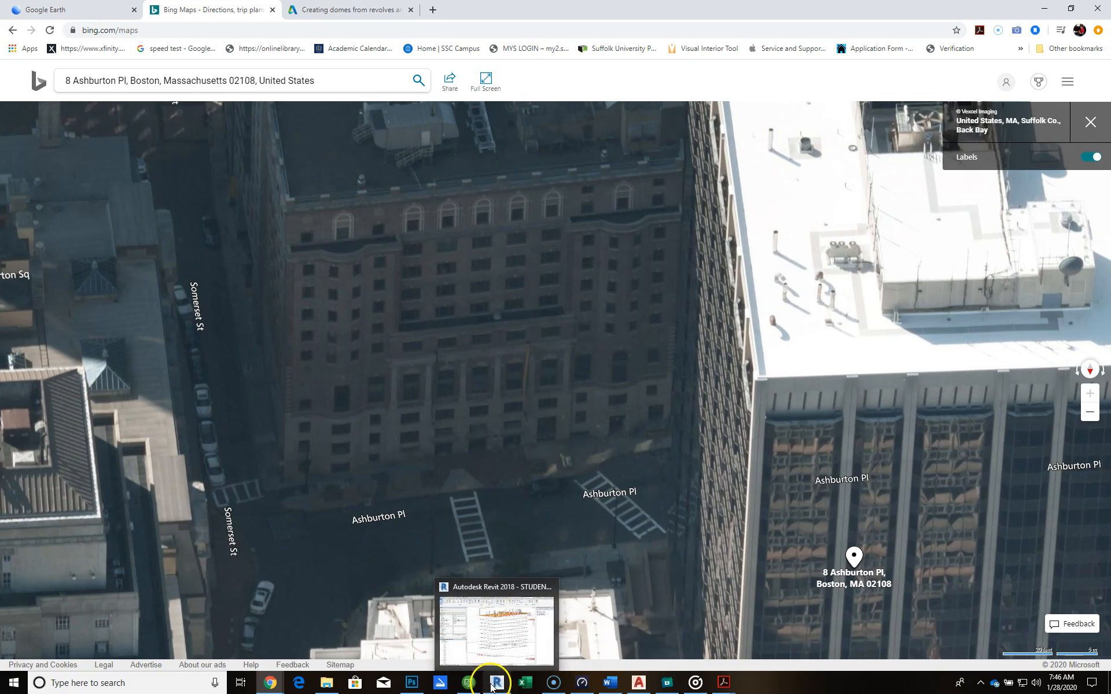
left_click(472, 683)
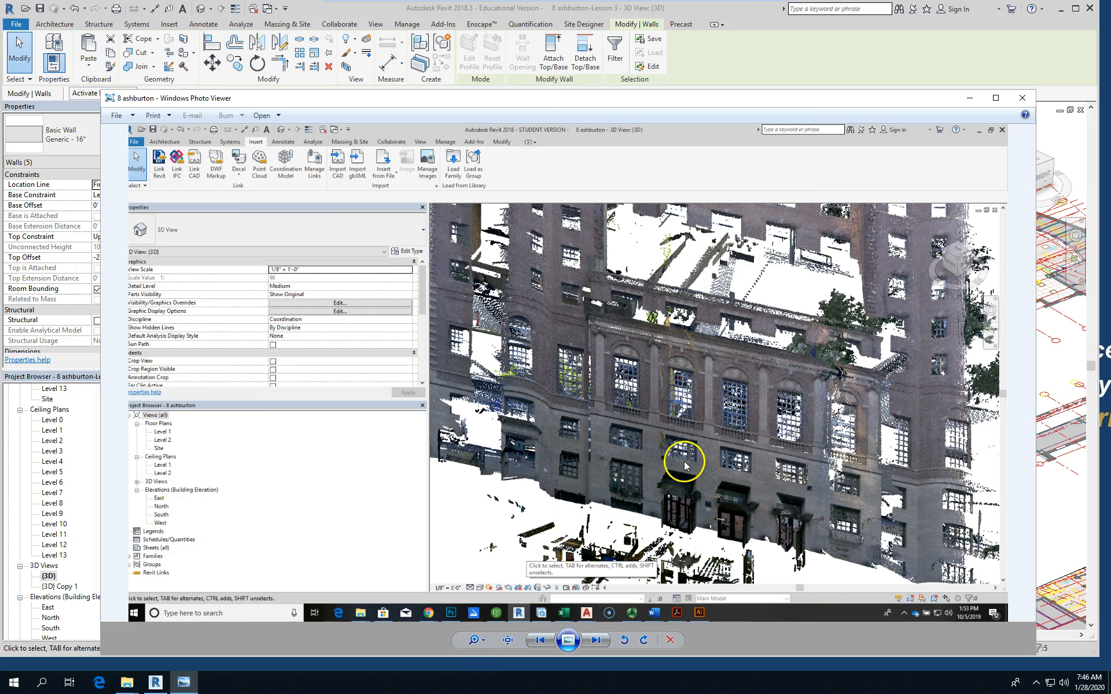
key("ctrl+alt+End")
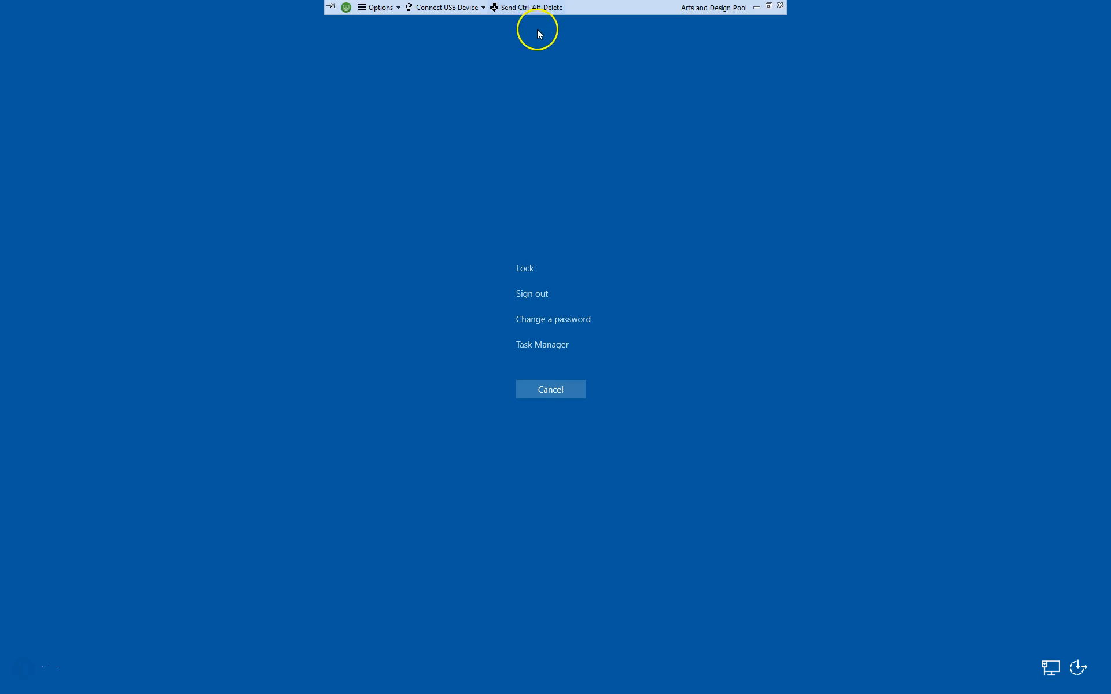
left_click(544, 389)
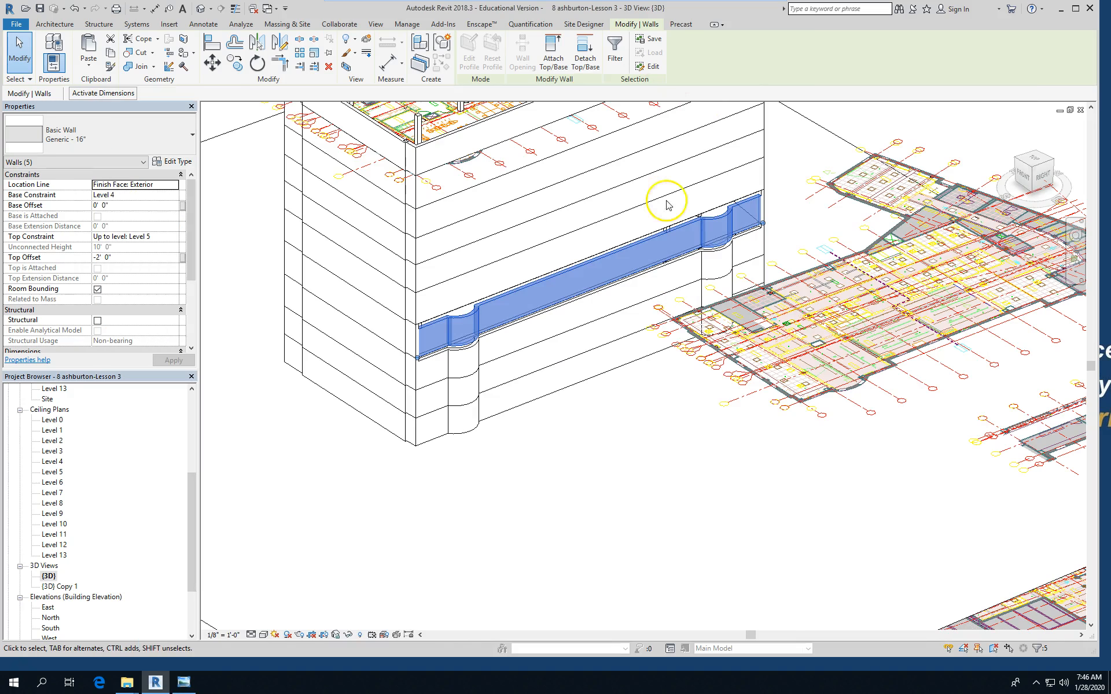
- Replace the straight Level 5 facade wall with the copied curved-bay walls, pasted aligned to Level 5
scroll(407, 493, "down", 1)
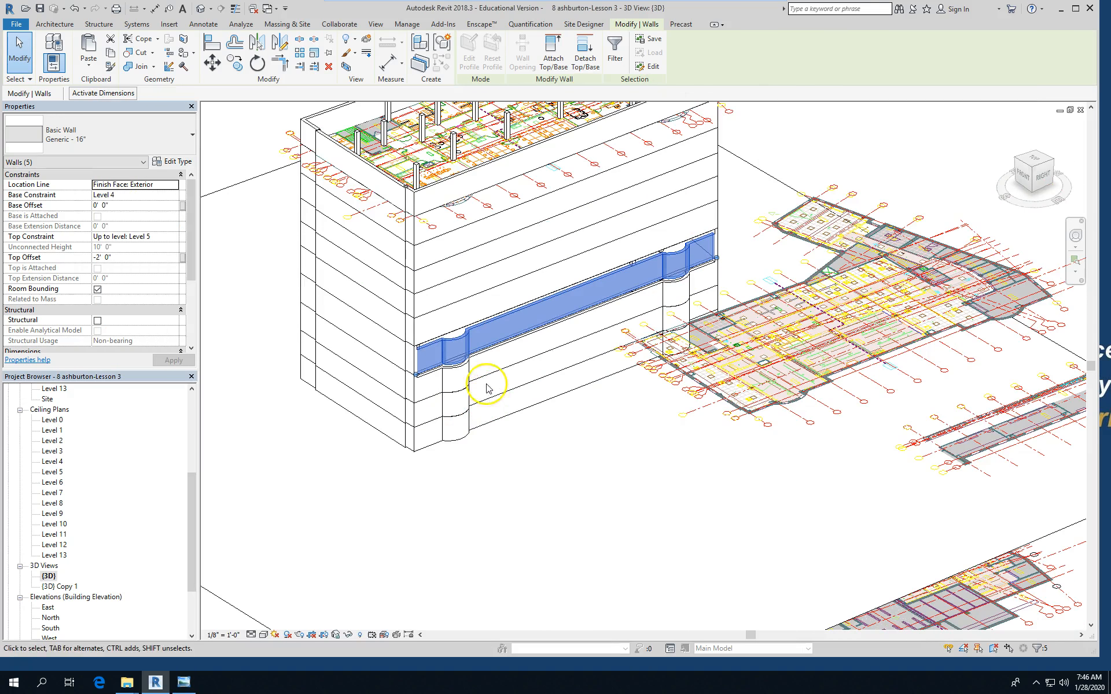
left_click(496, 316)
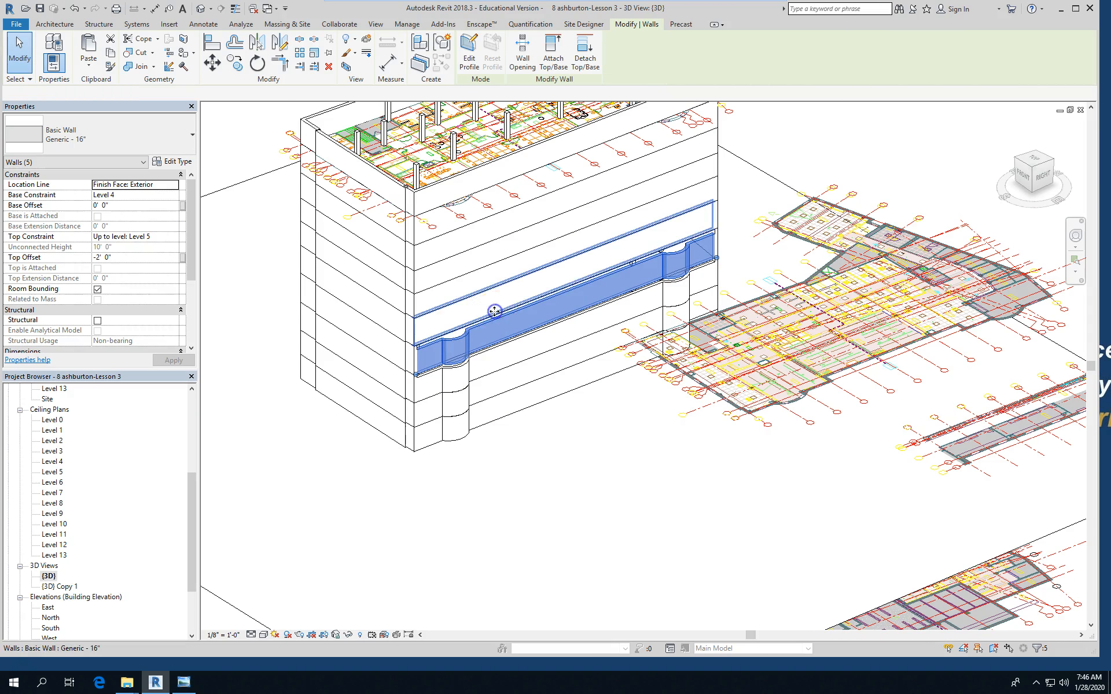
key("Escape")
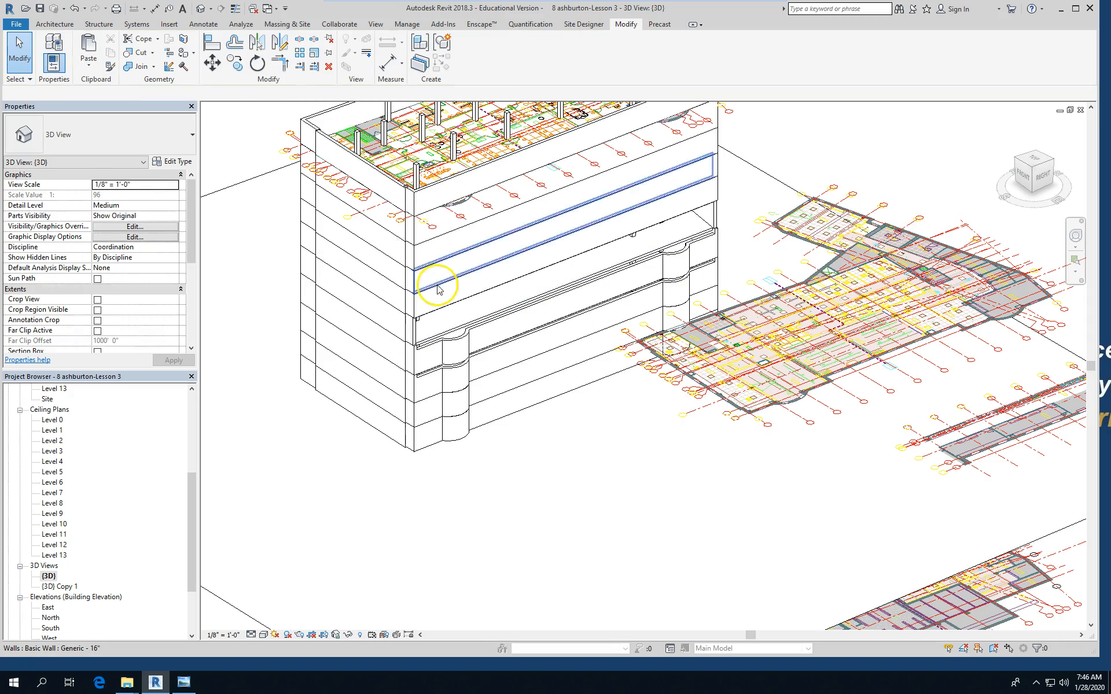
left_click(86, 68)
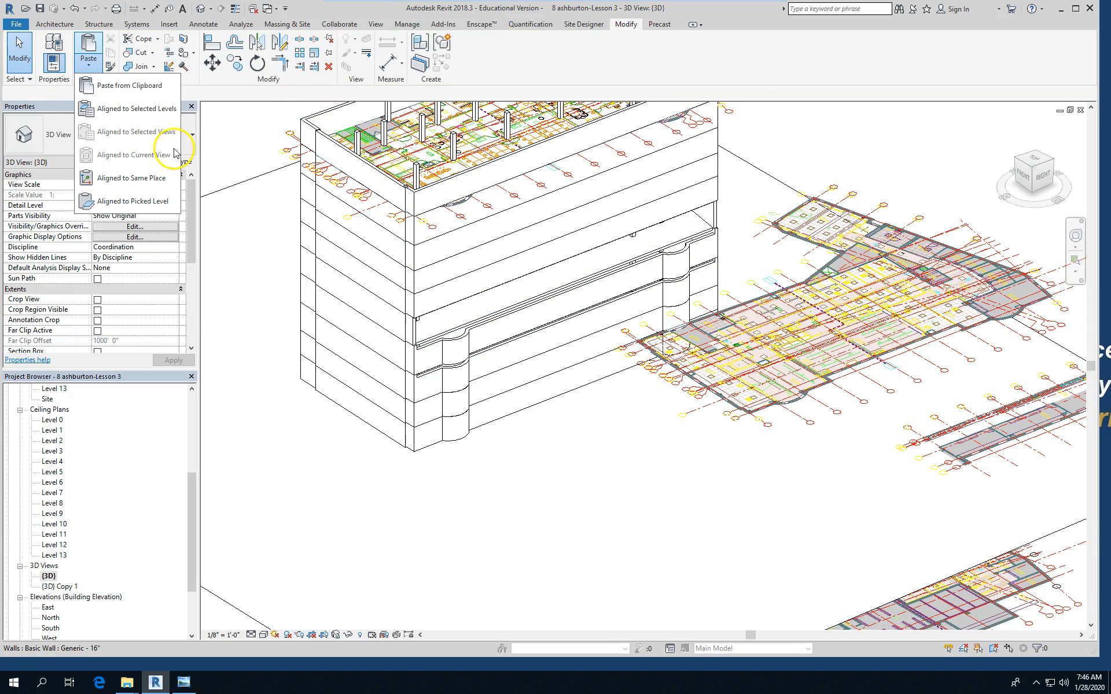
left_click(110, 110)
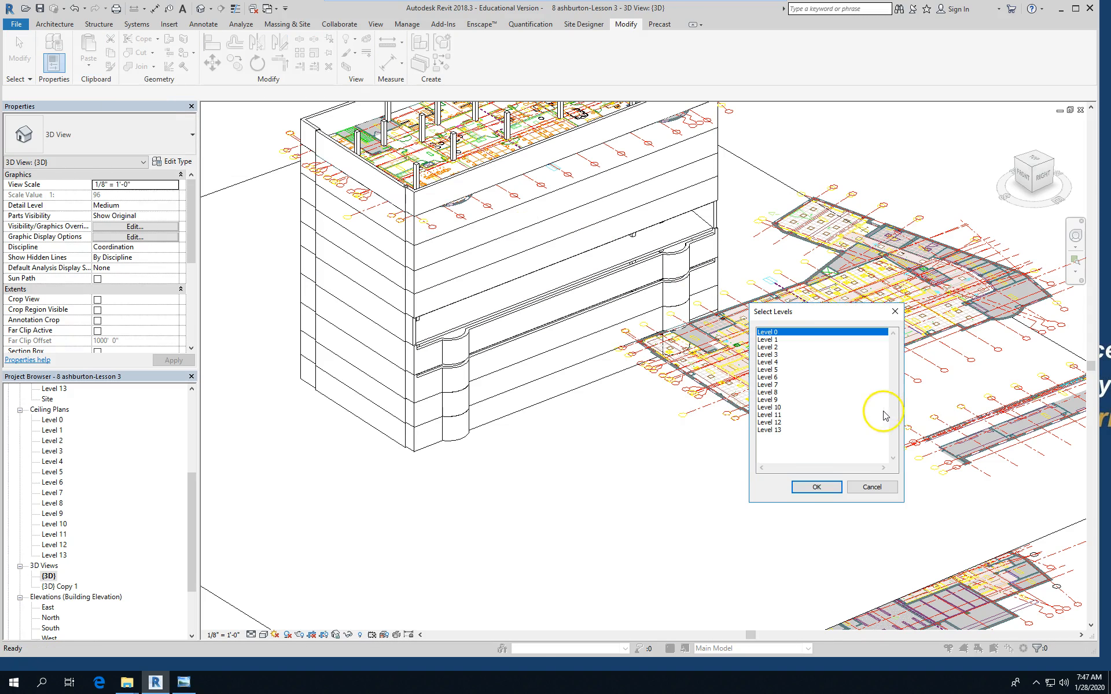
left_click(770, 370)
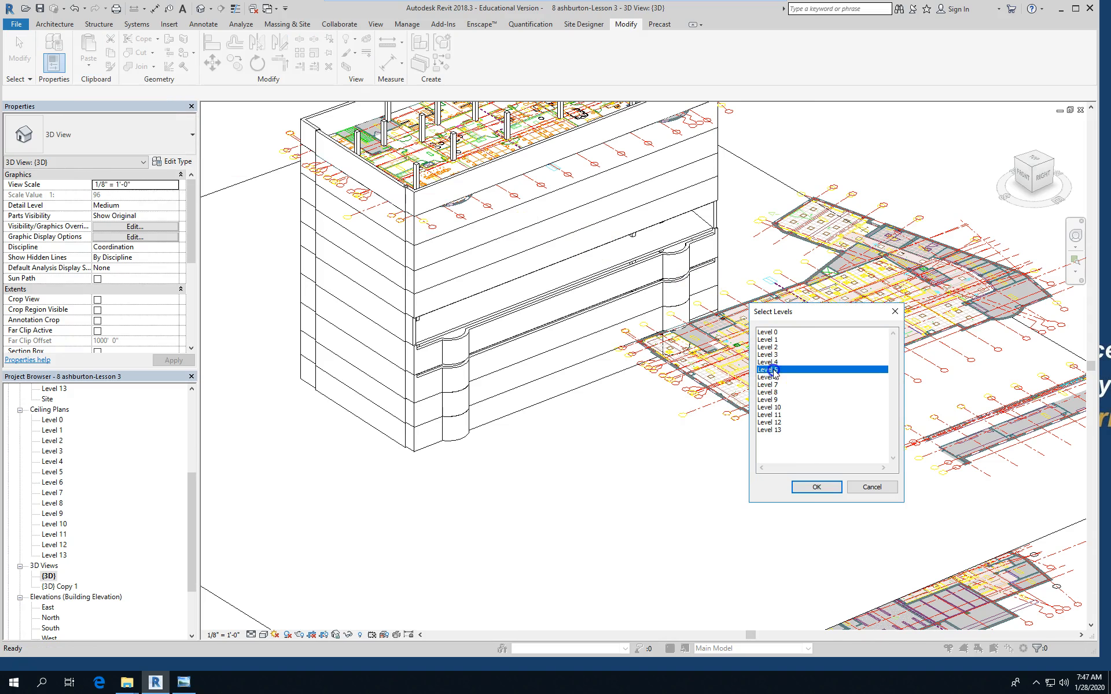
left_click(816, 487)
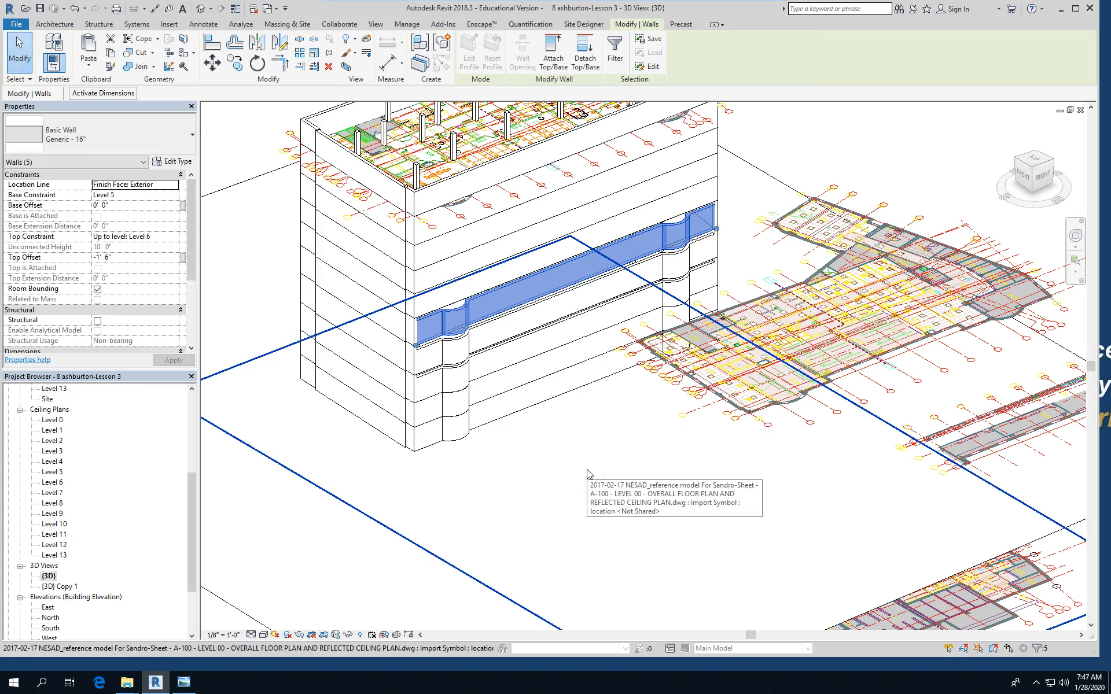
left_click(584, 414)
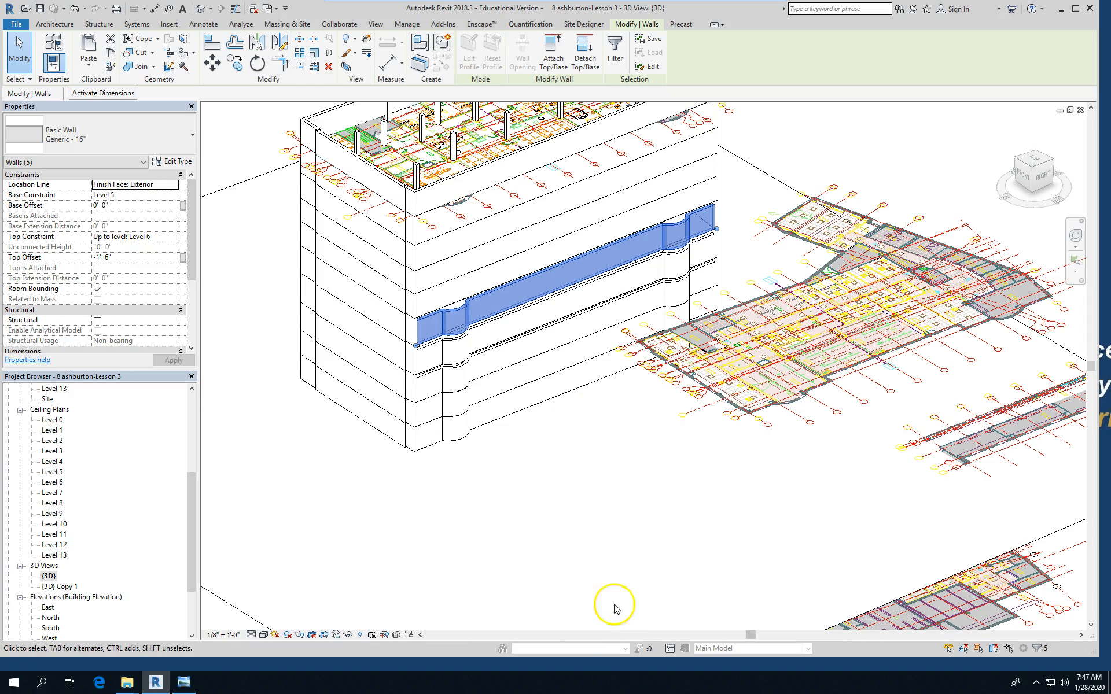
- Select the whole chain of exterior walls on Level 3 and set their Top Offset to 0
scroll(494, 303, "up", 3)
scroll(717, 403, "down", 2)
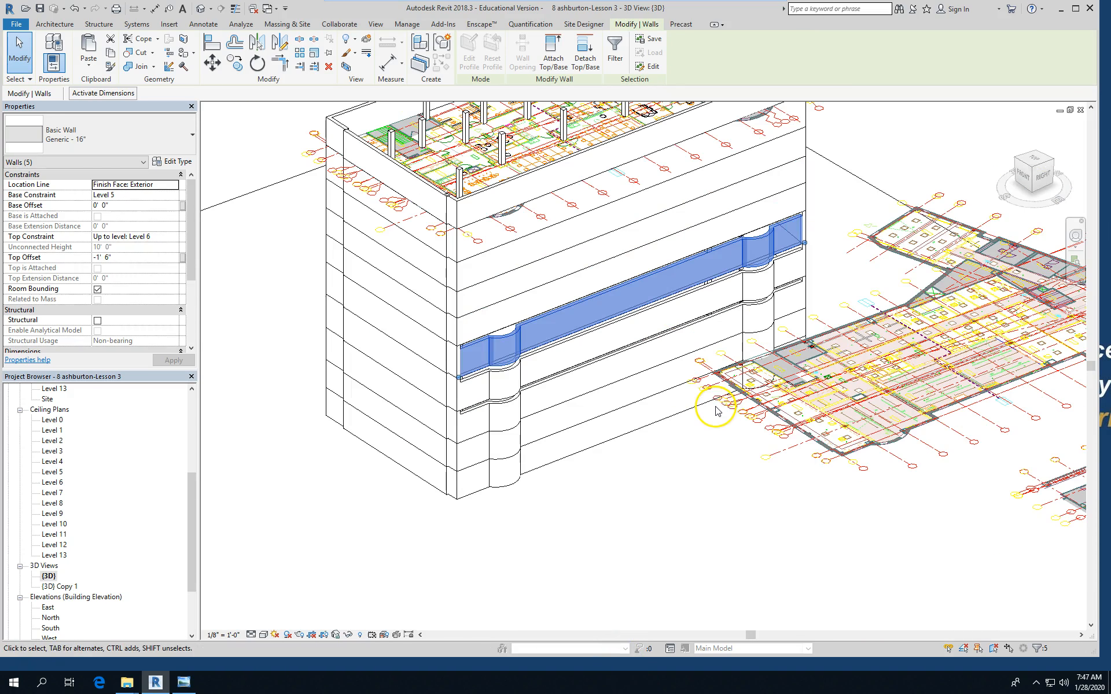
left_click(685, 524)
scroll(545, 380, "up", 3)
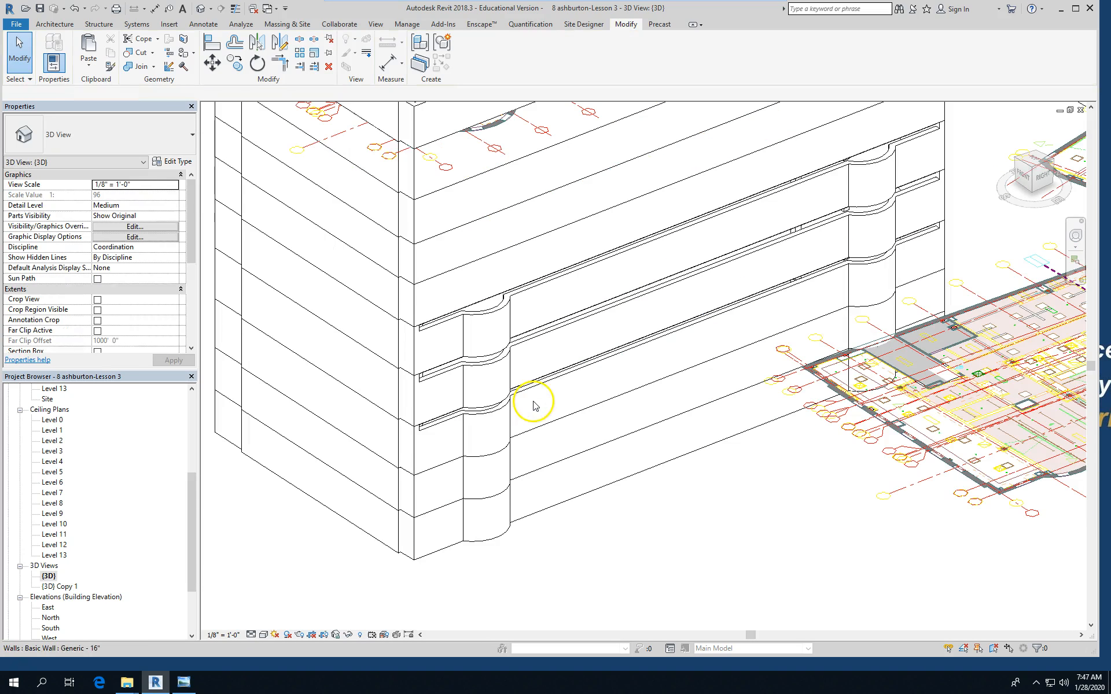
key("Tab")
left_click(443, 427)
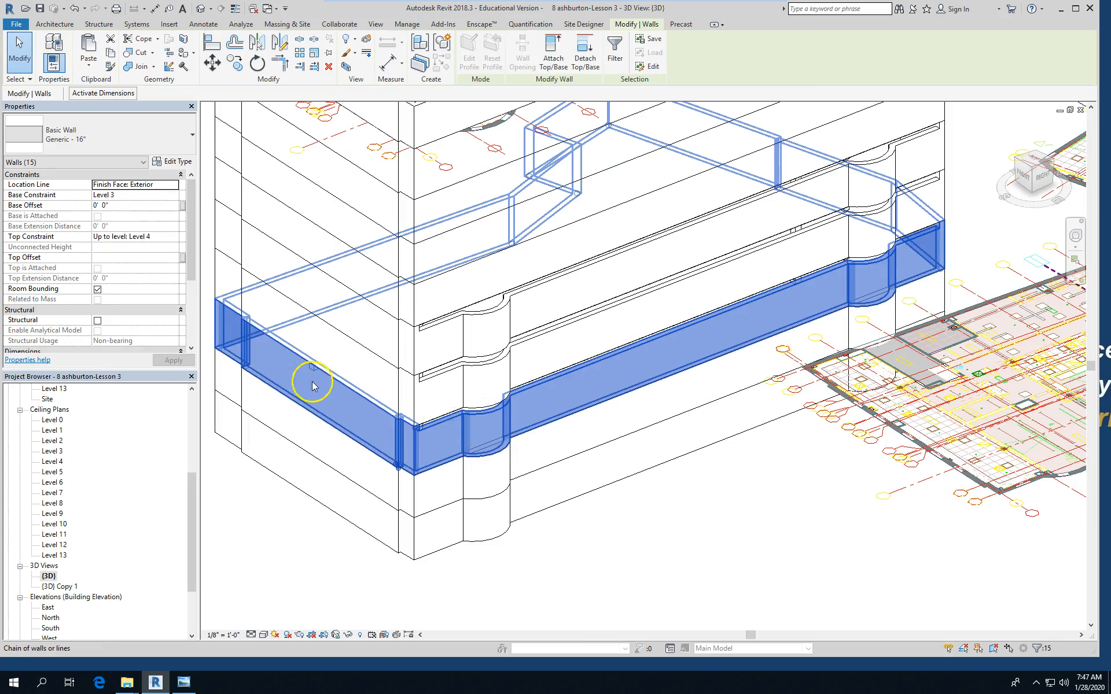
mouse_move(194, 223)
left_mouse_down()
mouse_move(194, 281)
mouse_move(188, 234)
left_mouse_up()
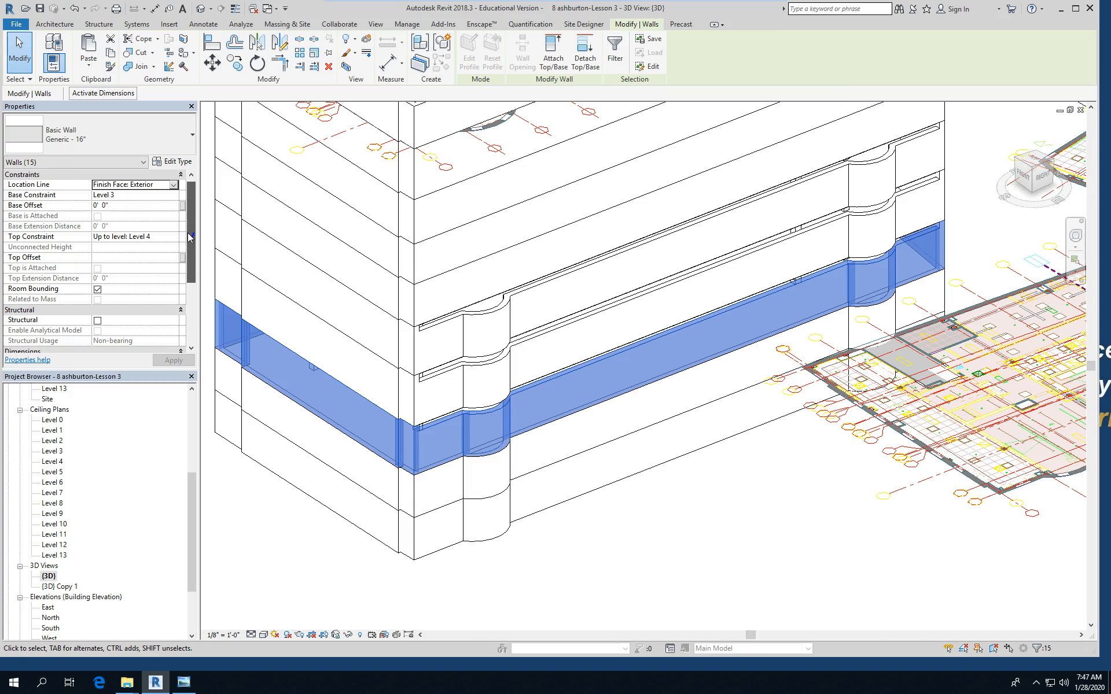
left_click(119, 258)
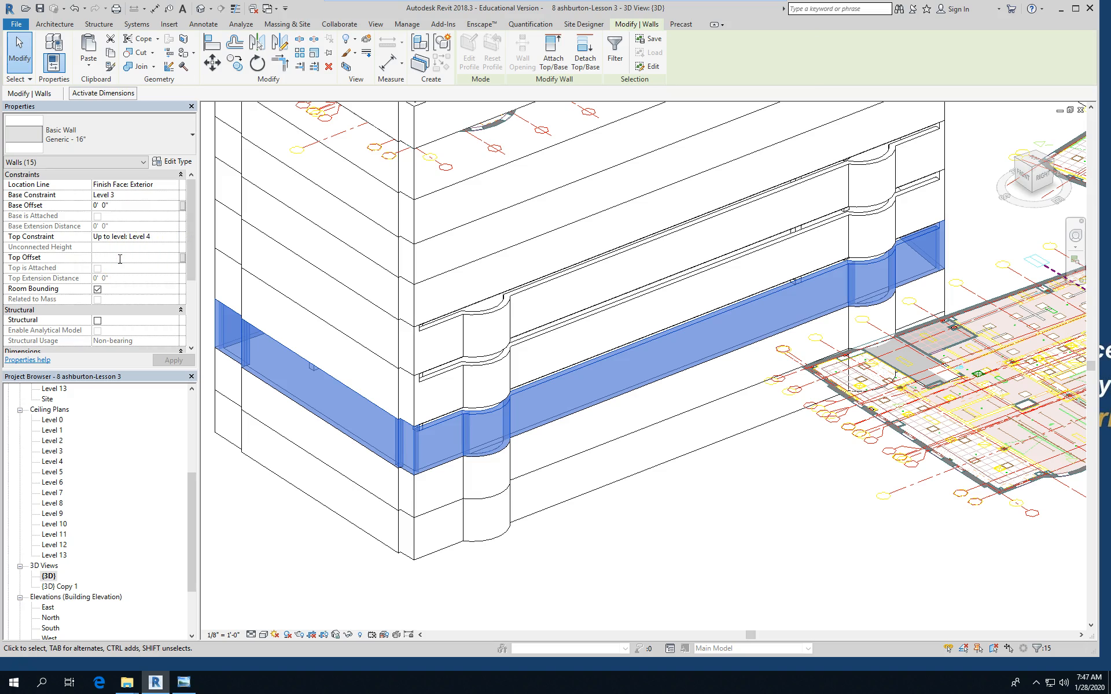
type("0")
key("Return")
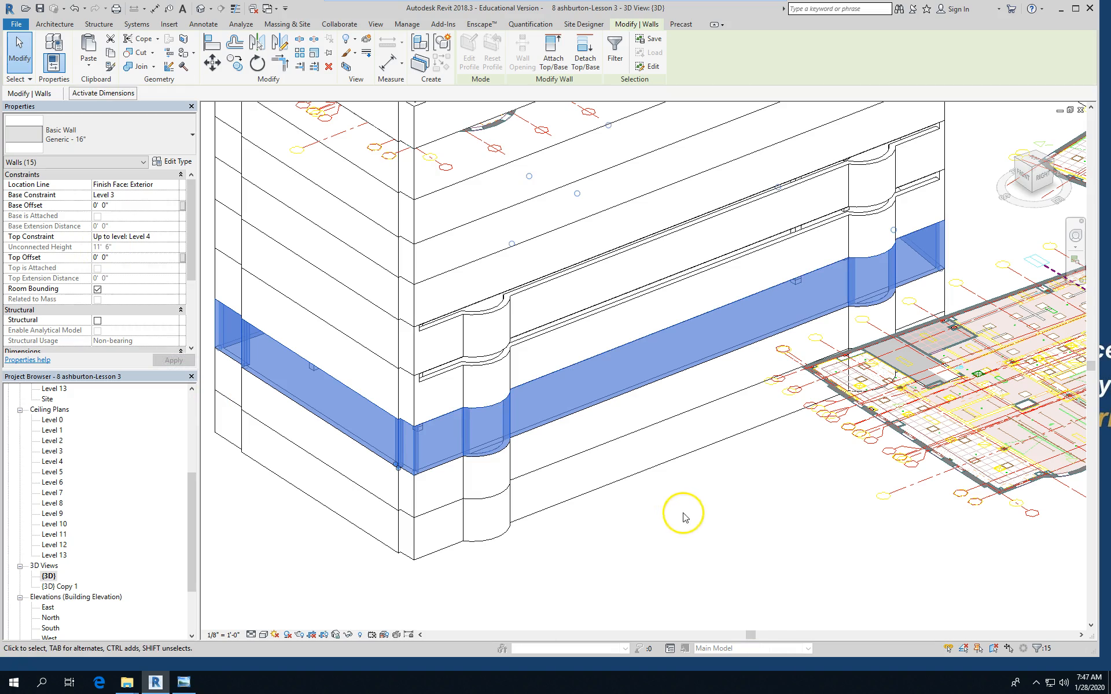
- Set the Top Offset of the exterior wall chains on Level 4 and Level 5 to 0' 0"
key("Tab")
left_click(414, 399)
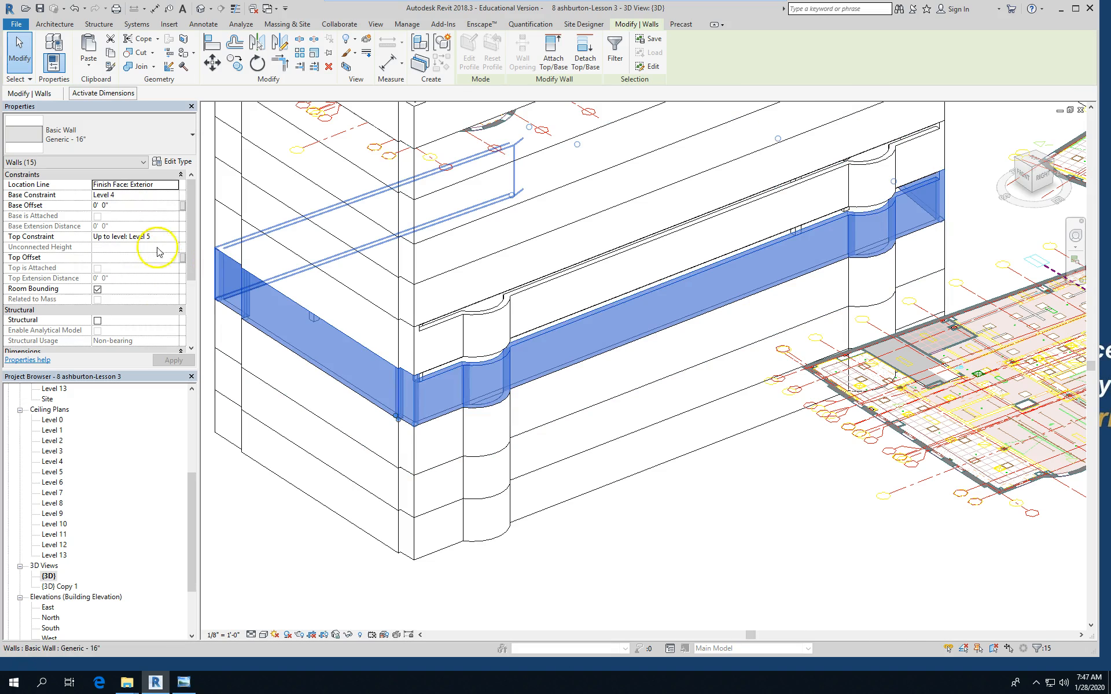
left_click(113, 259)
type("0'  0\"")
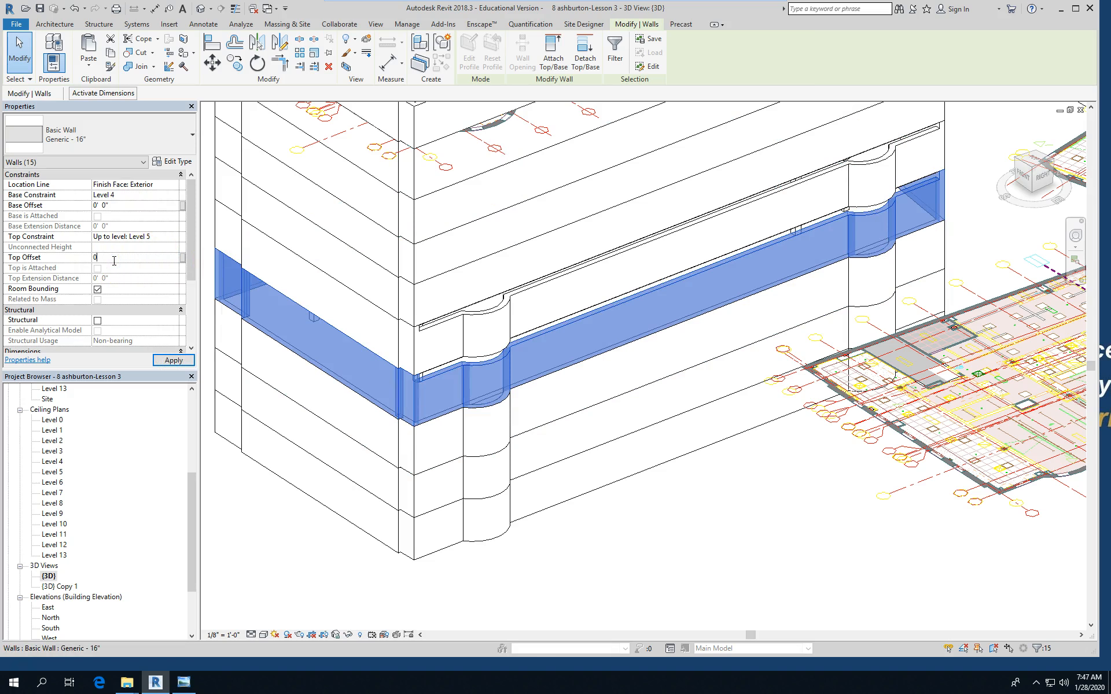
left_click(540, 290)
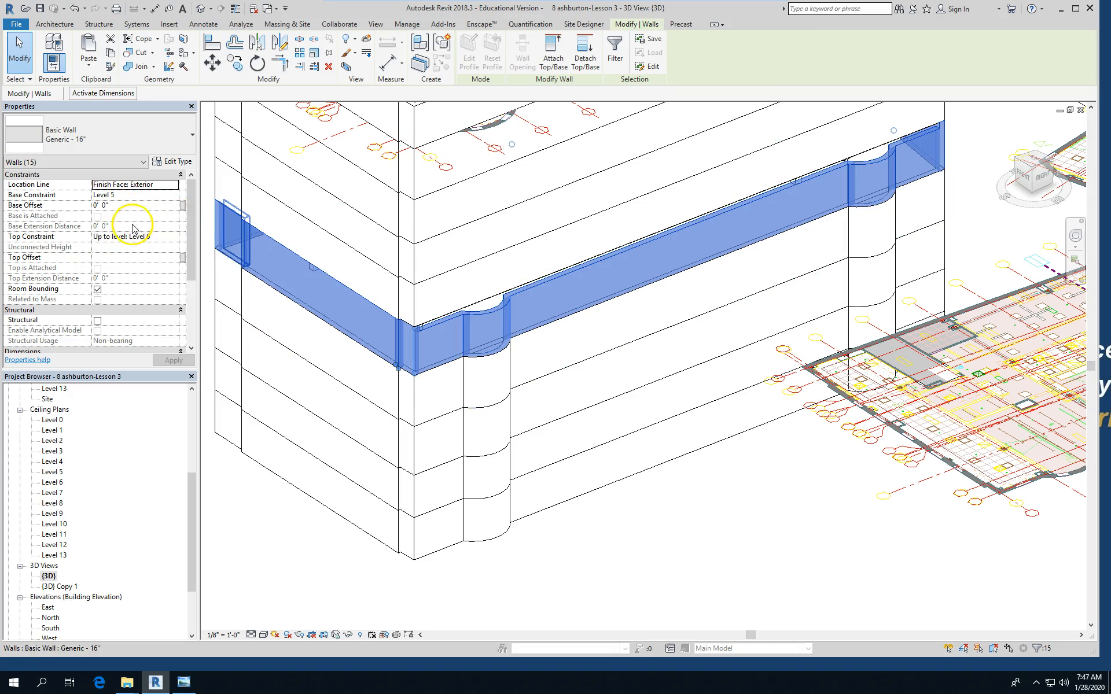
left_click(120, 257)
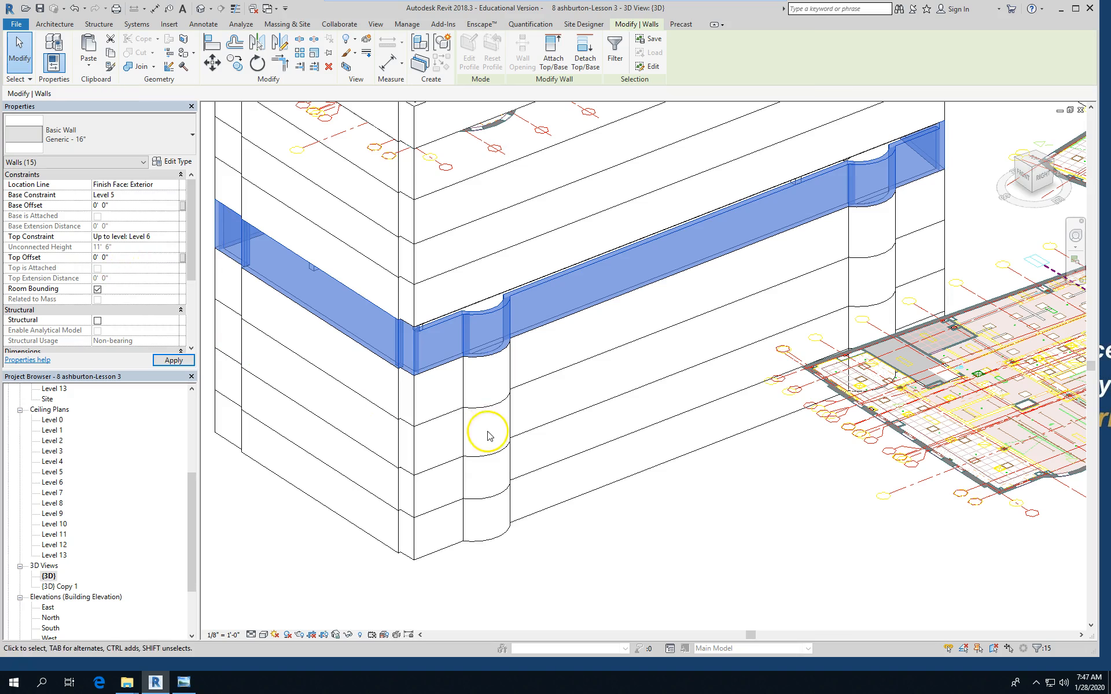
- Clear the Level 5 wall selection and inspect the straight Level 9 facade wall and the whole building exterior in 3D
scroll(1024, 549, "down", 1)
scroll(1010, 537, "down", 1)
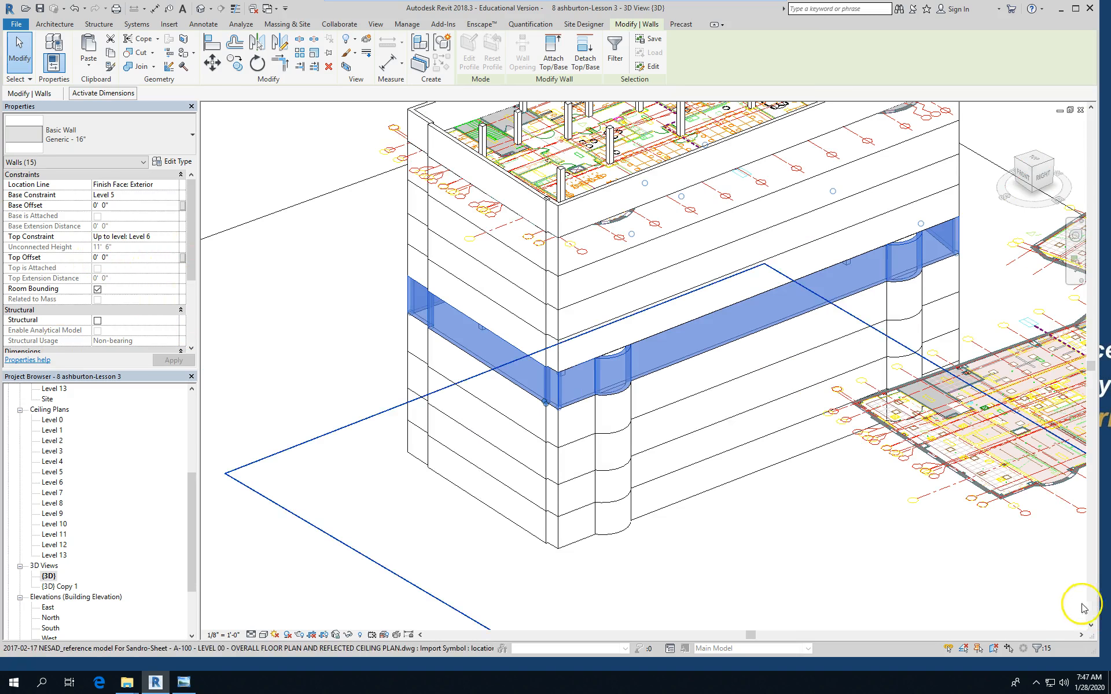
left_click(834, 568)
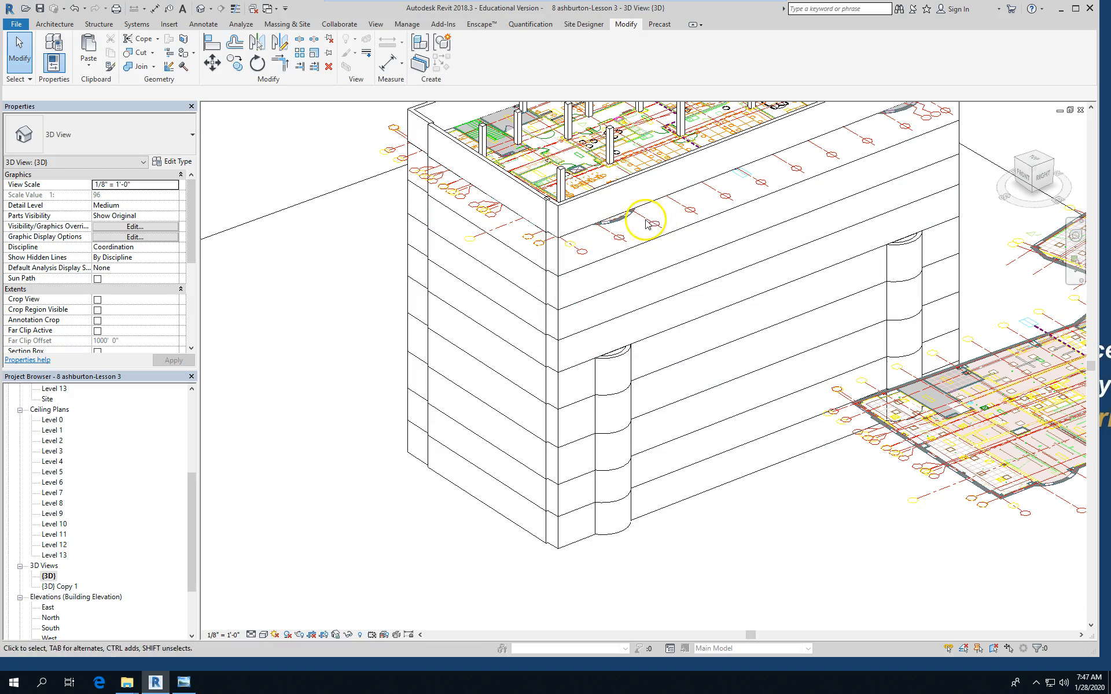
left_click(561, 260)
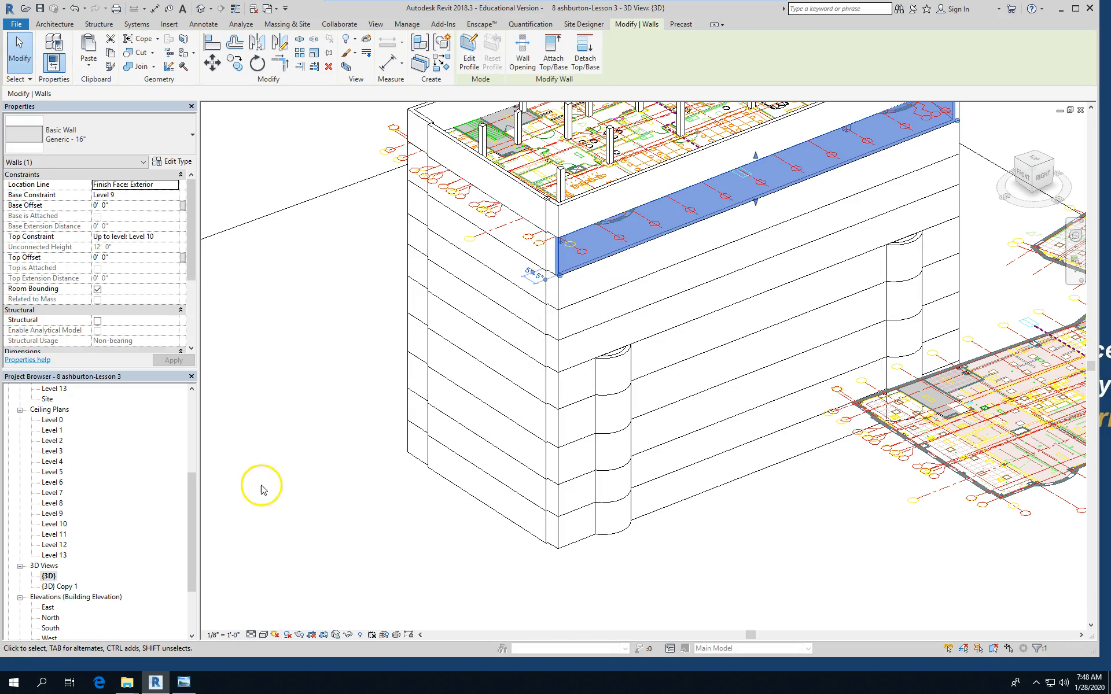
left_click(266, 461)
scroll(413, 483, "down", 3)
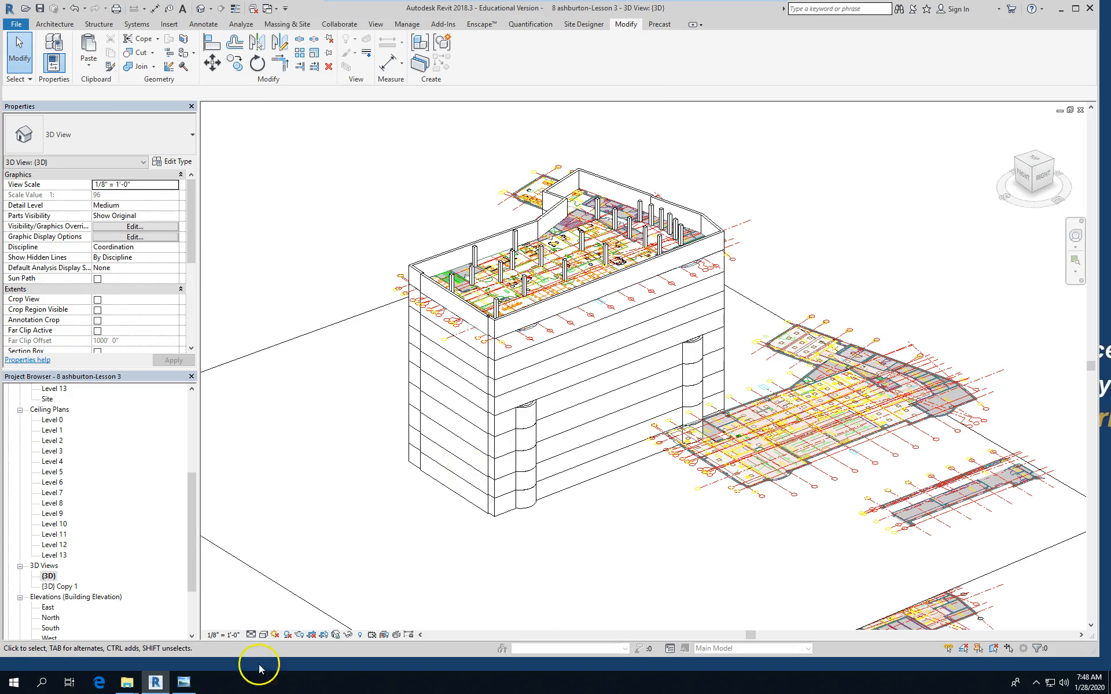
- Set the visual style of the 3D view to Hidden Line
left_click(264, 635)
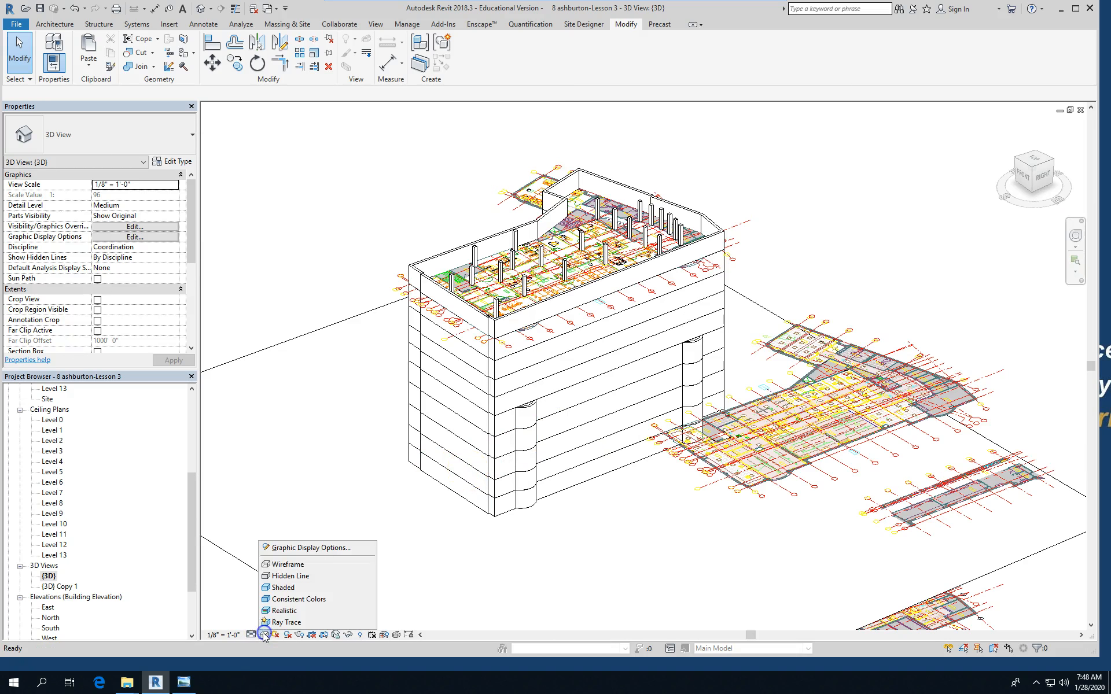
left_click(292, 577)
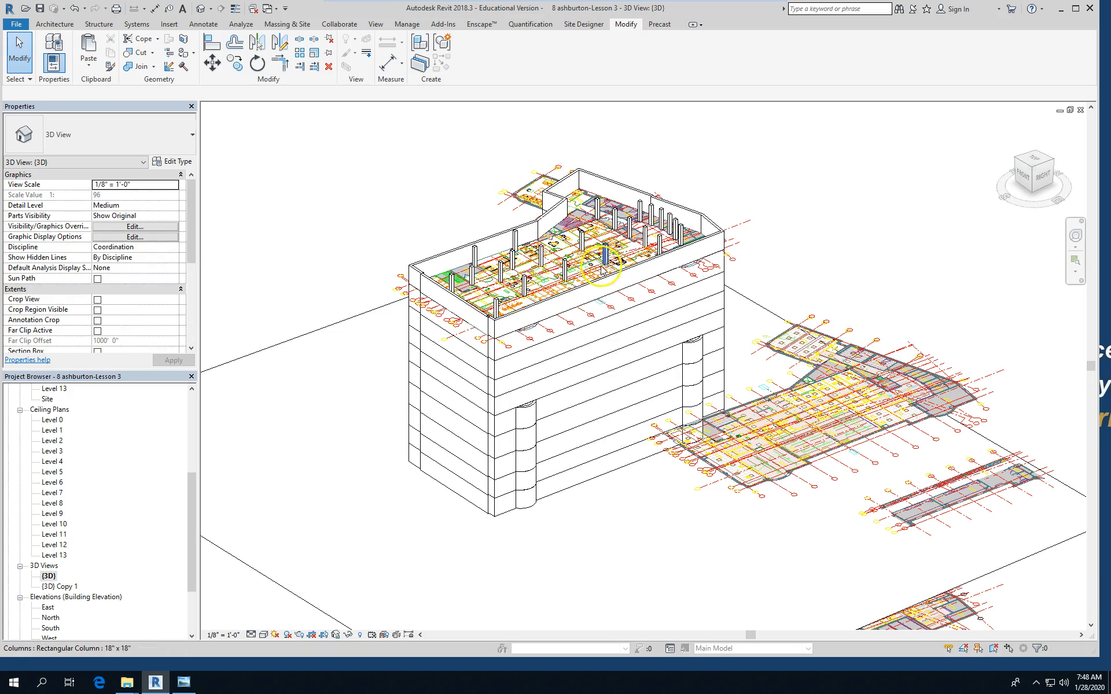
scroll(596, 324, "up", 3)
scroll(629, 343, "down", 1)
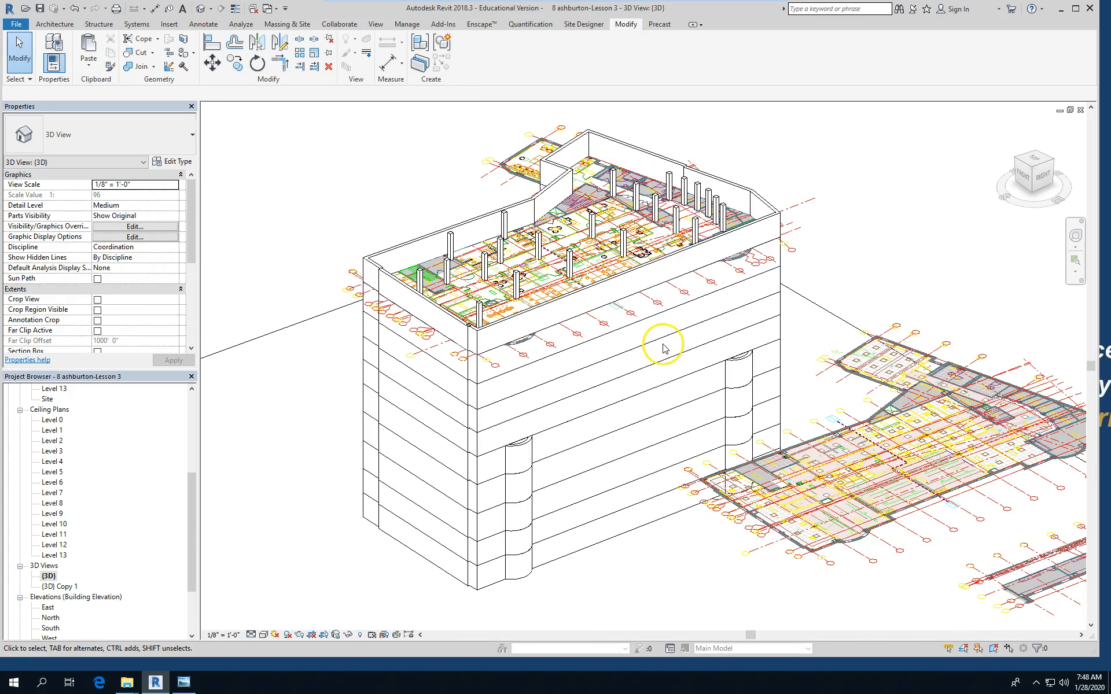
left_click(620, 363)
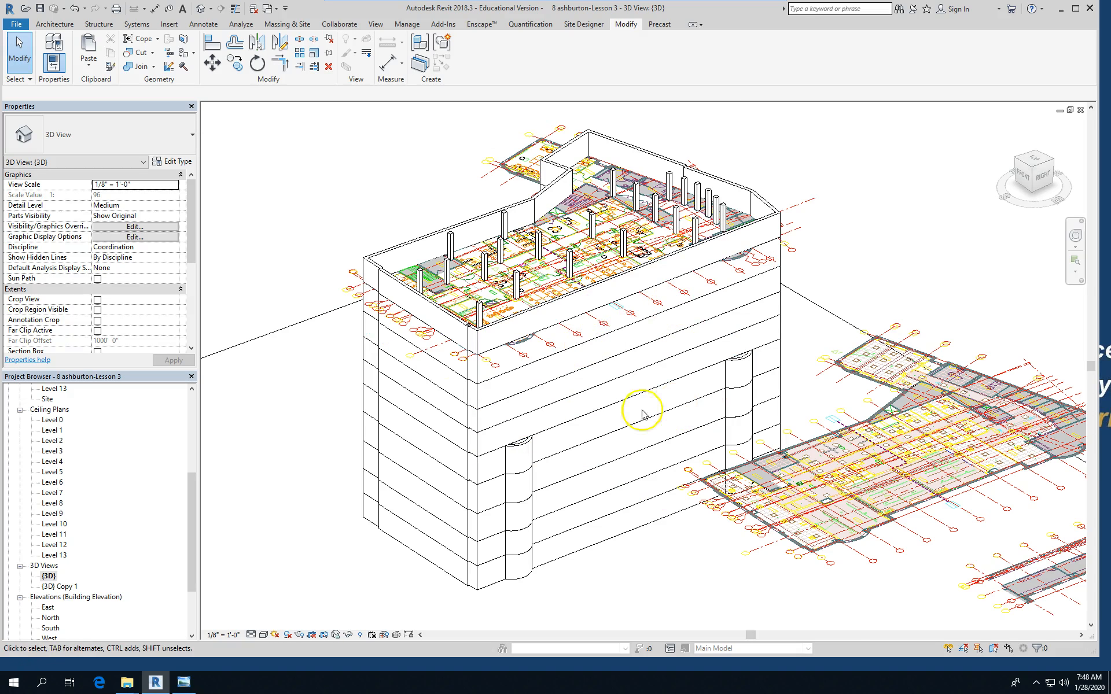
- Shorten the straight Level 6 facade wall from both ends to a middle segment about 60' 6" long
left_click(600, 394)
scroll(566, 422, "up", 3)
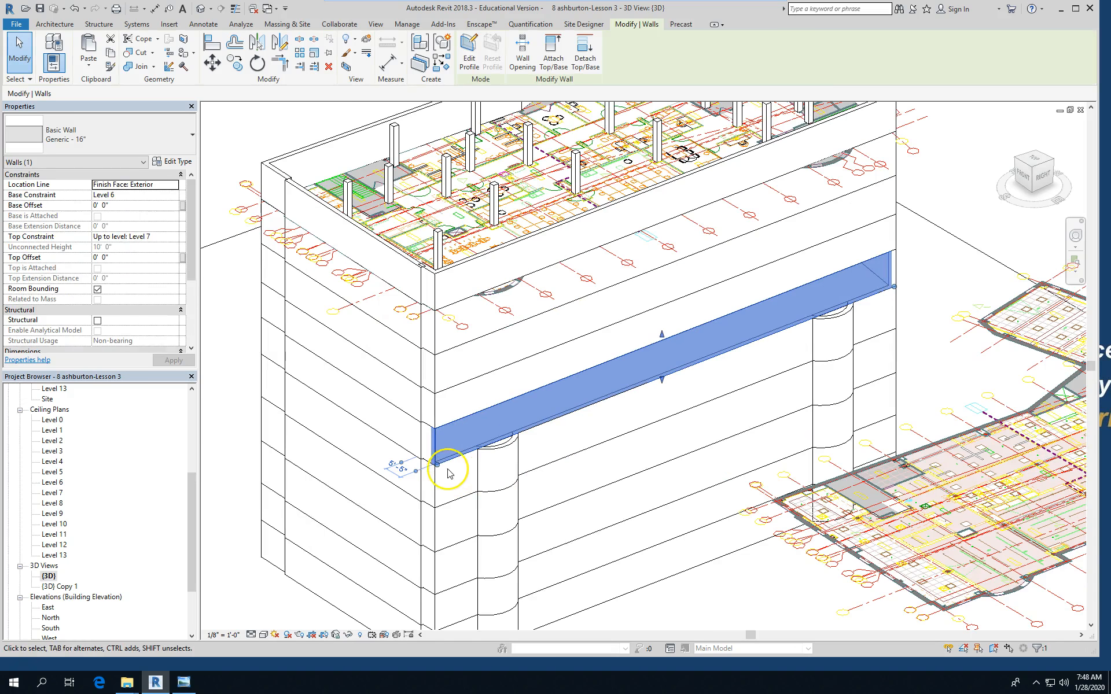
left_click_drag(439, 467, 566, 414)
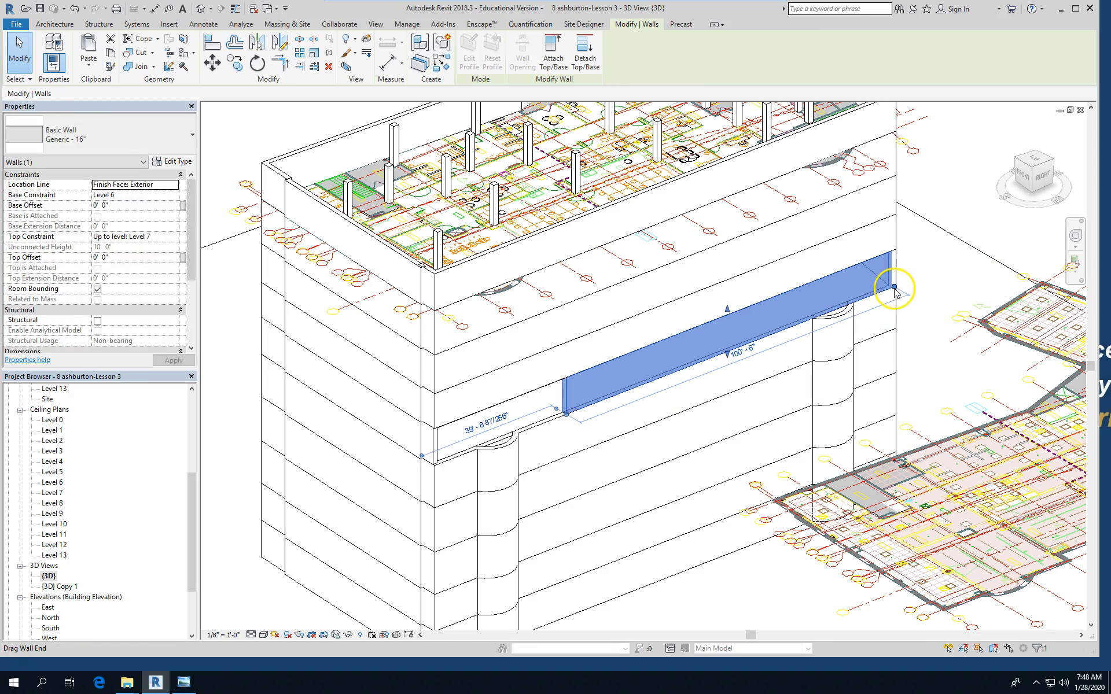
left_click_drag(894, 287, 732, 351)
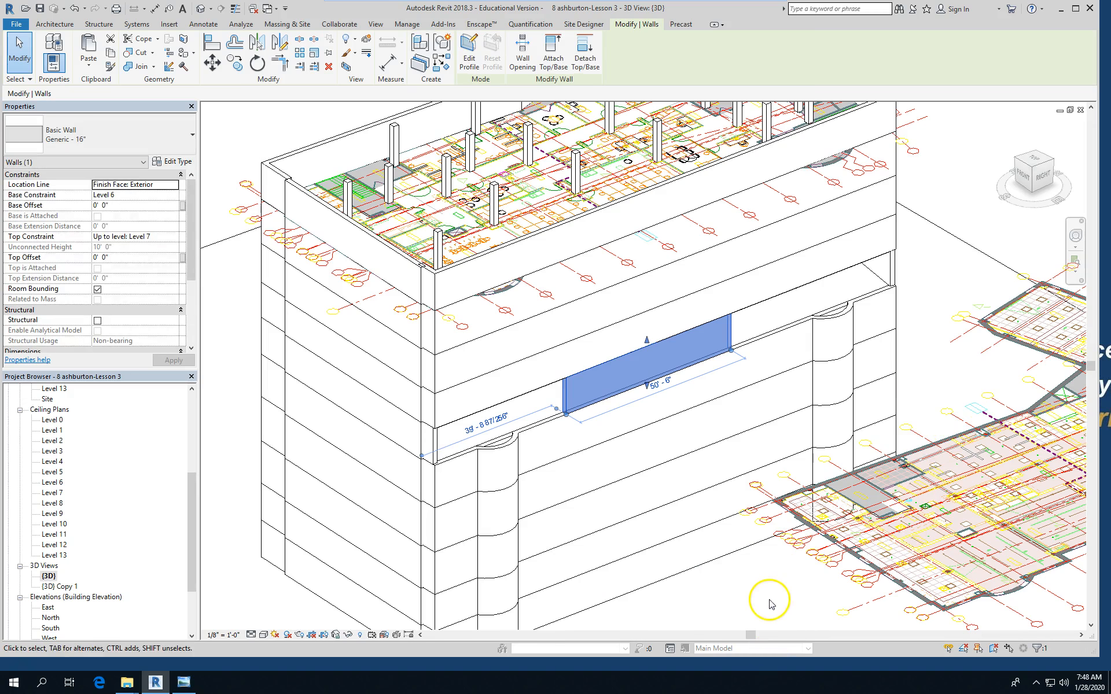
key("Escape")
scroll(642, 335, "down", 2)
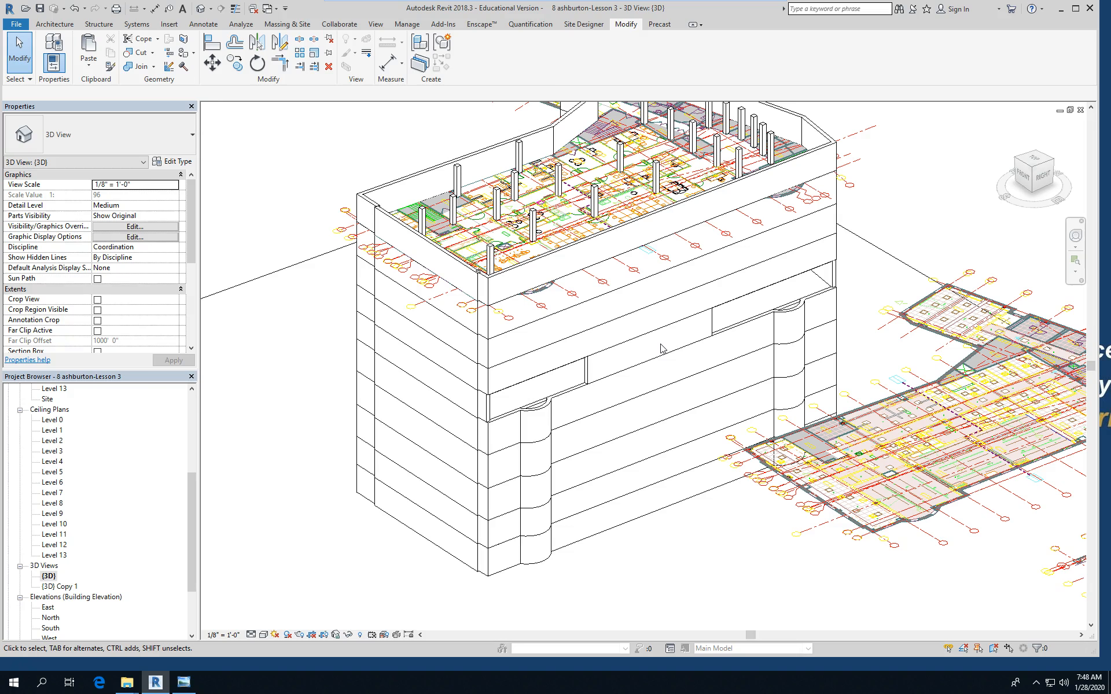
- Select the shortened Level 6 wall and open the Level 6 ceiling plan to locate it
left_click(714, 331)
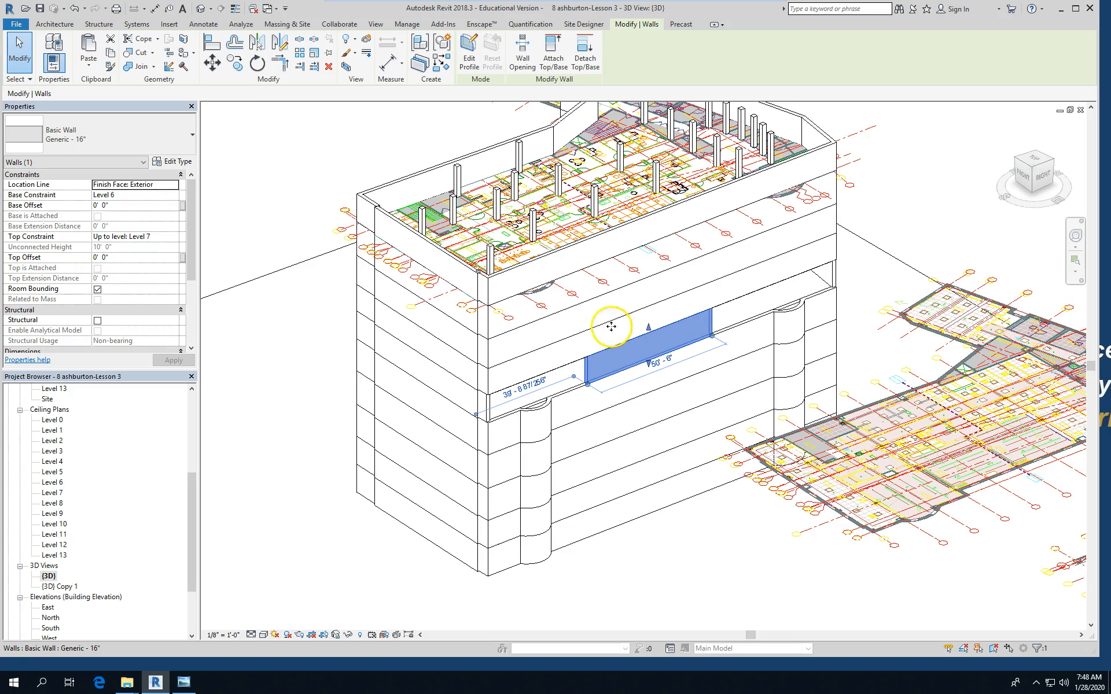
left_click(52, 482)
double_click(61, 482)
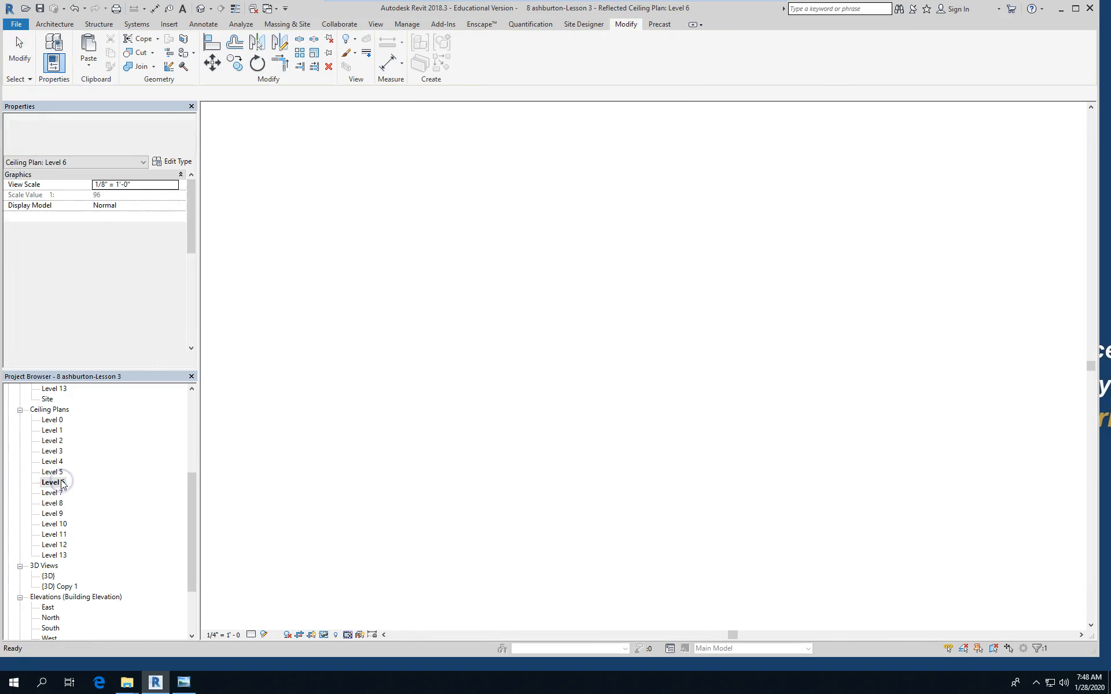
left_click(491, 370)
scroll(461, 373, "up", 4)
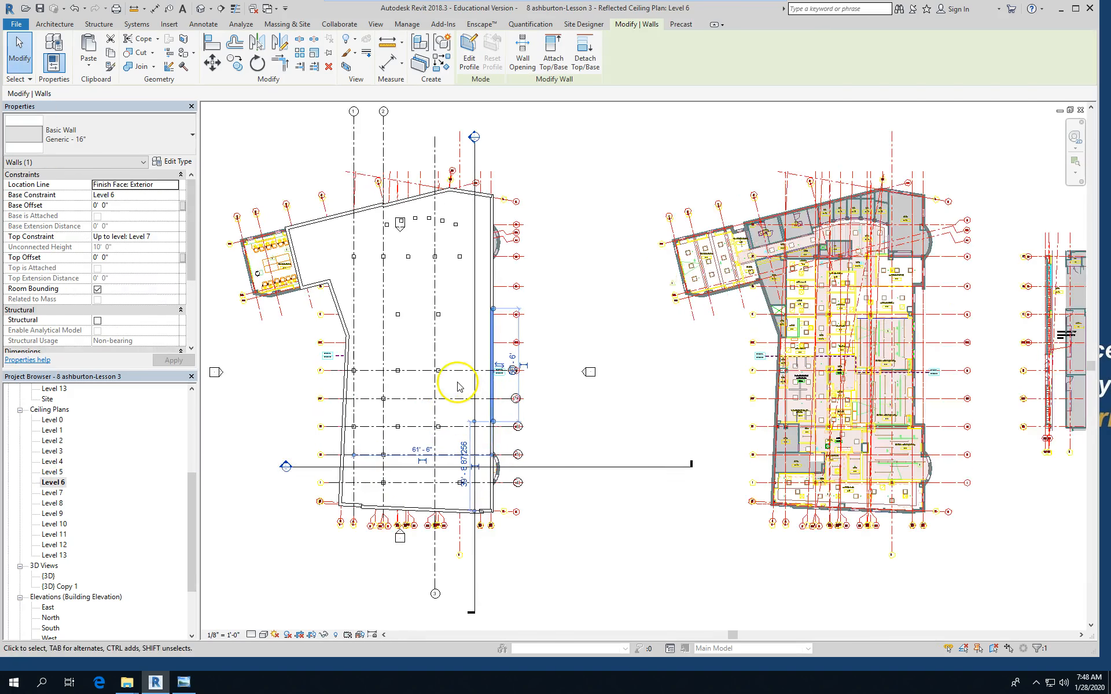
- Move the shortened Level 6 wall inward so it sits about 6' 1" behind the facade line
left_click(636, 363)
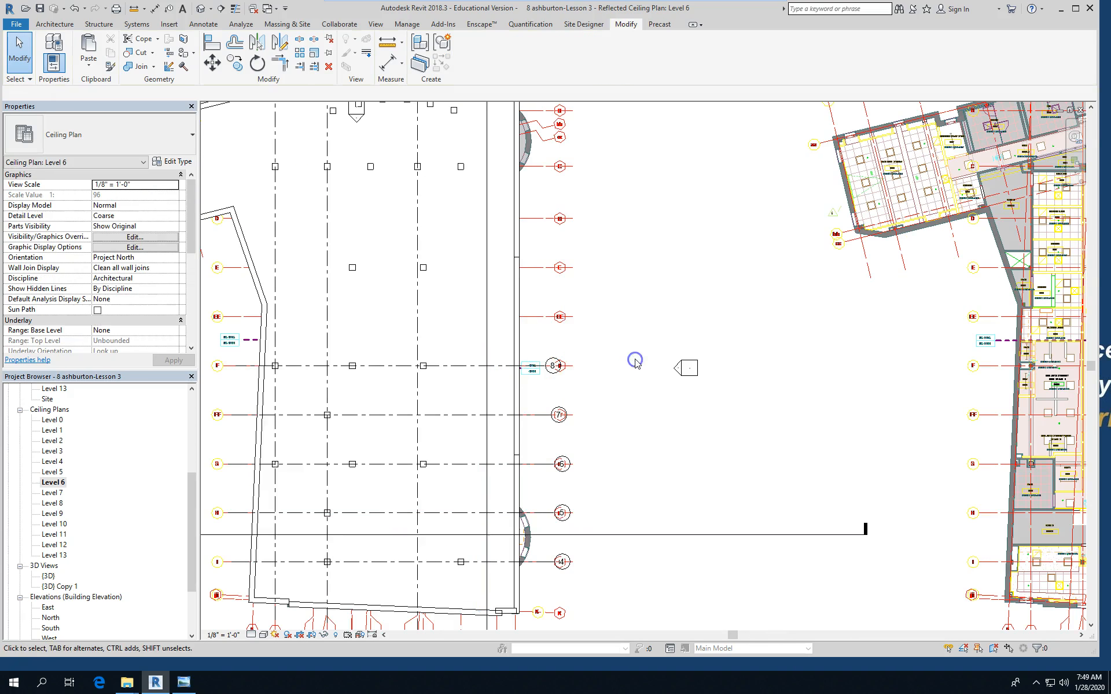
left_click(520, 337)
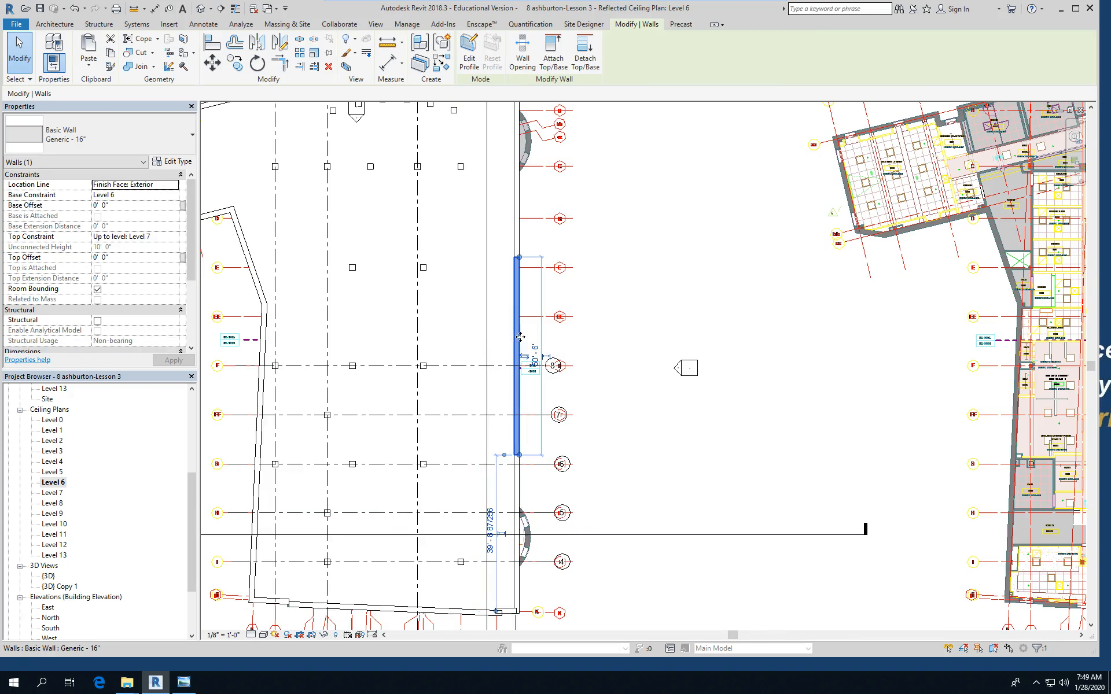
left_click_drag(520, 336, 496, 340)
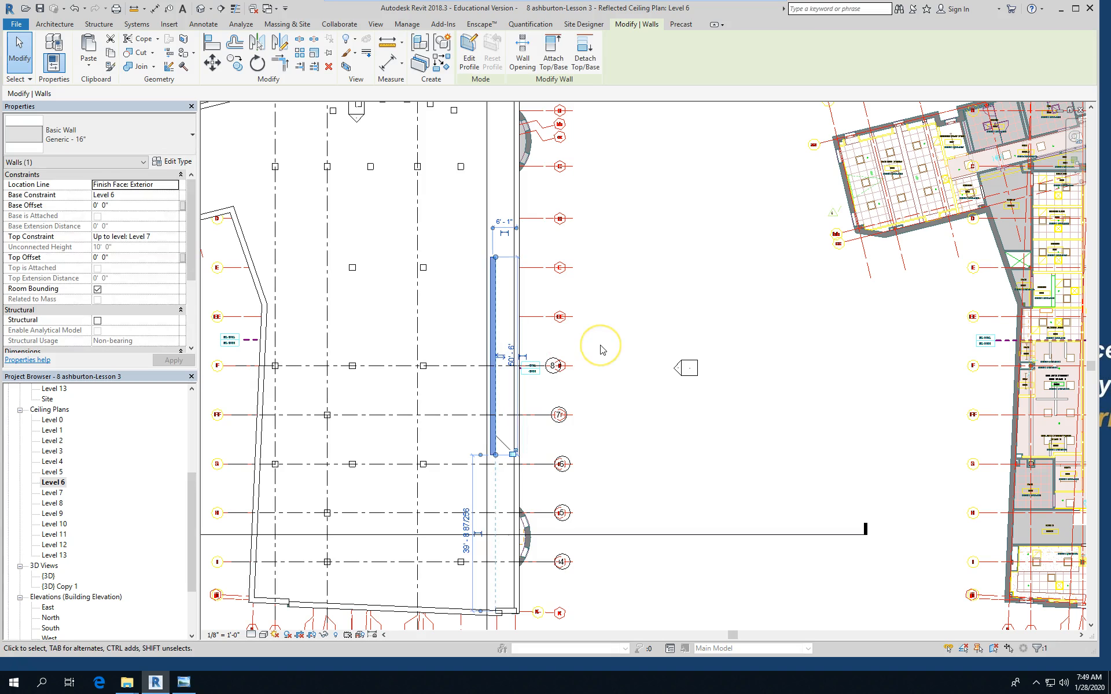
left_click(605, 345)
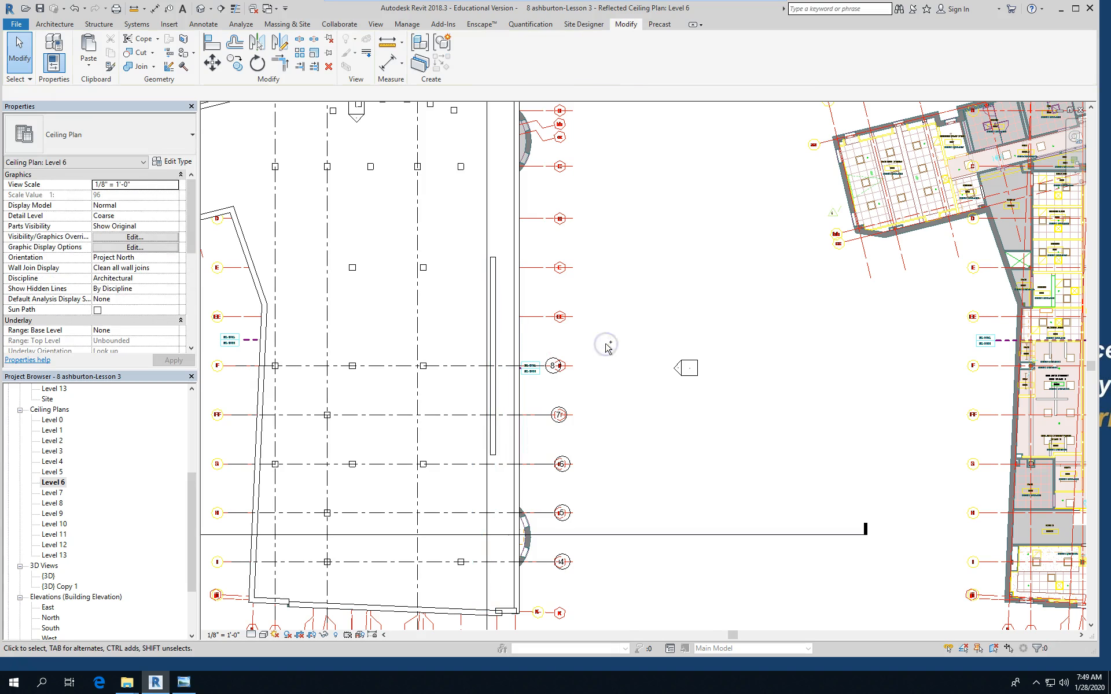
- Return to the 3D view to check the recessed Level 6 wall, and select the straight Level 7 facade wall above it
key("ctrl+Tab")
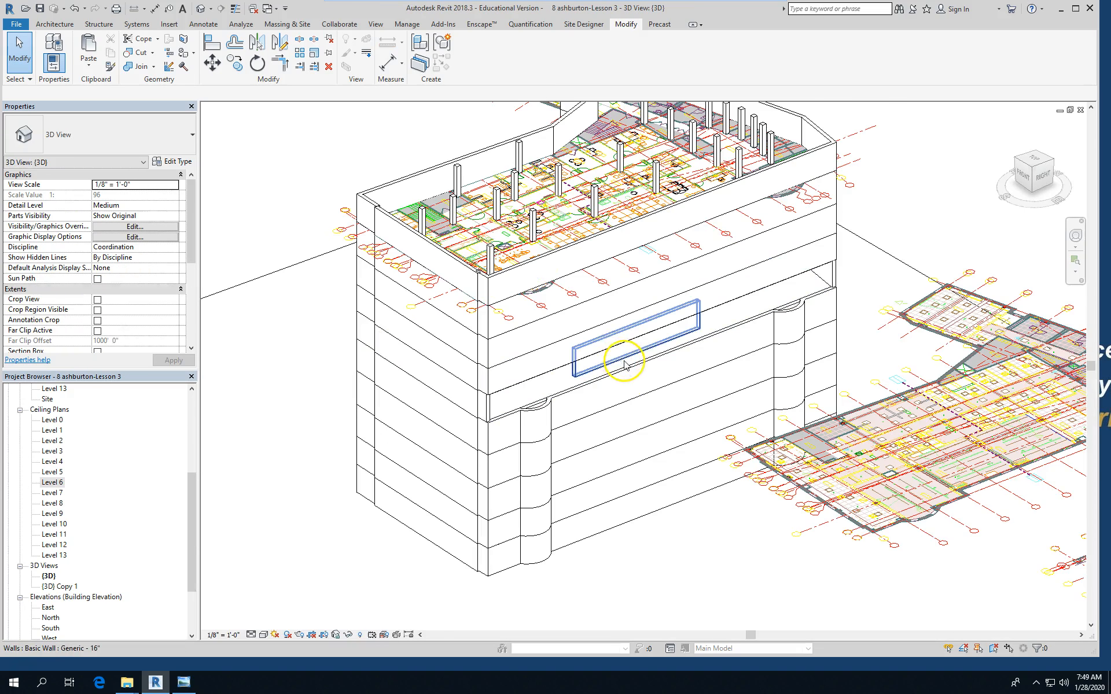
scroll(637, 389, "up", 2)
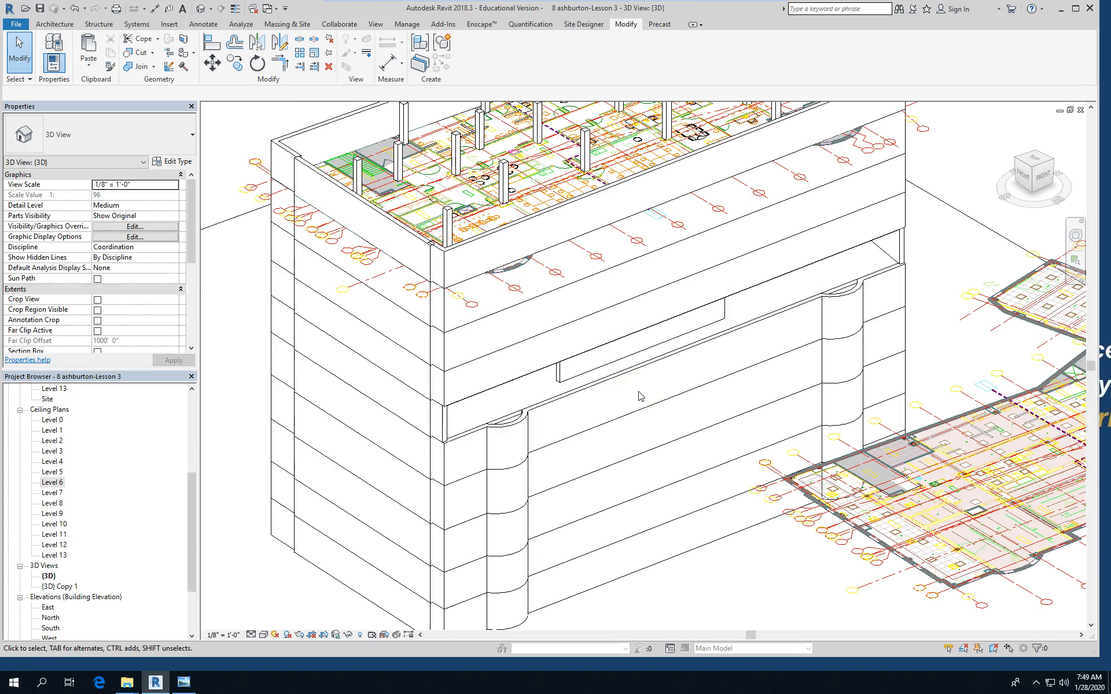
left_click(776, 284)
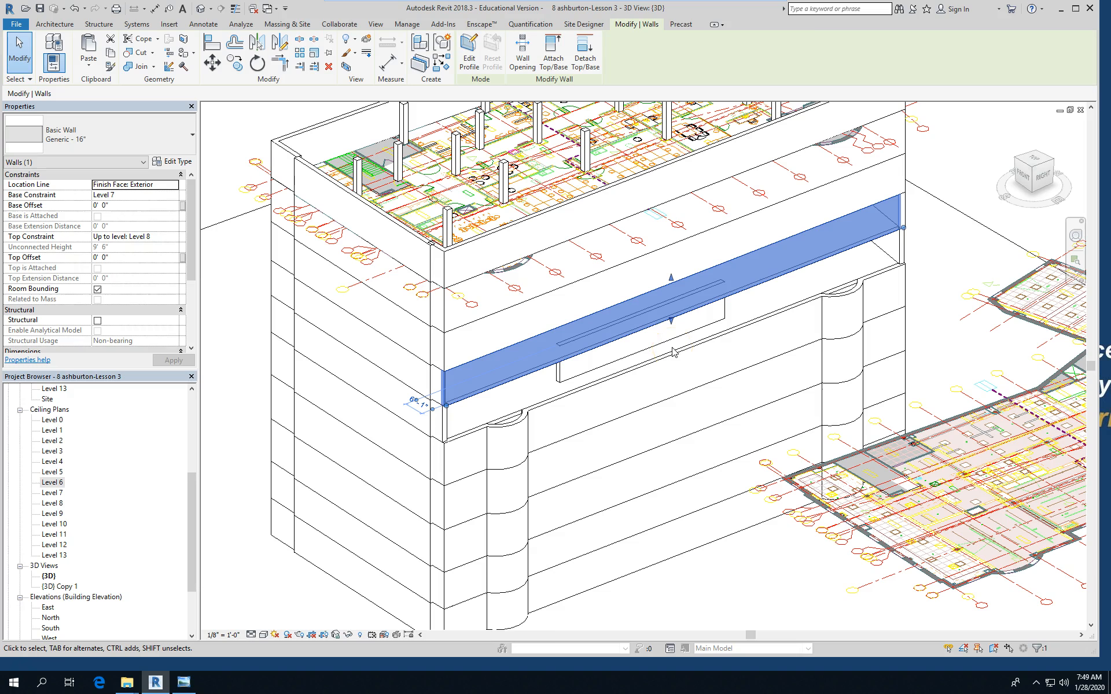
left_click(602, 324)
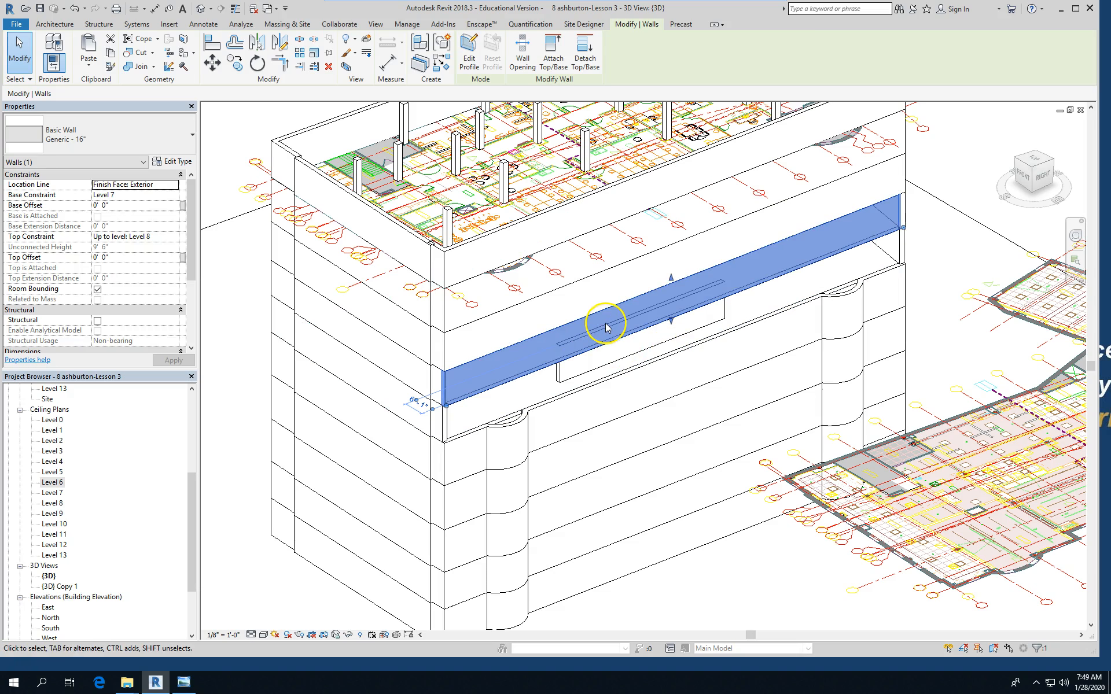